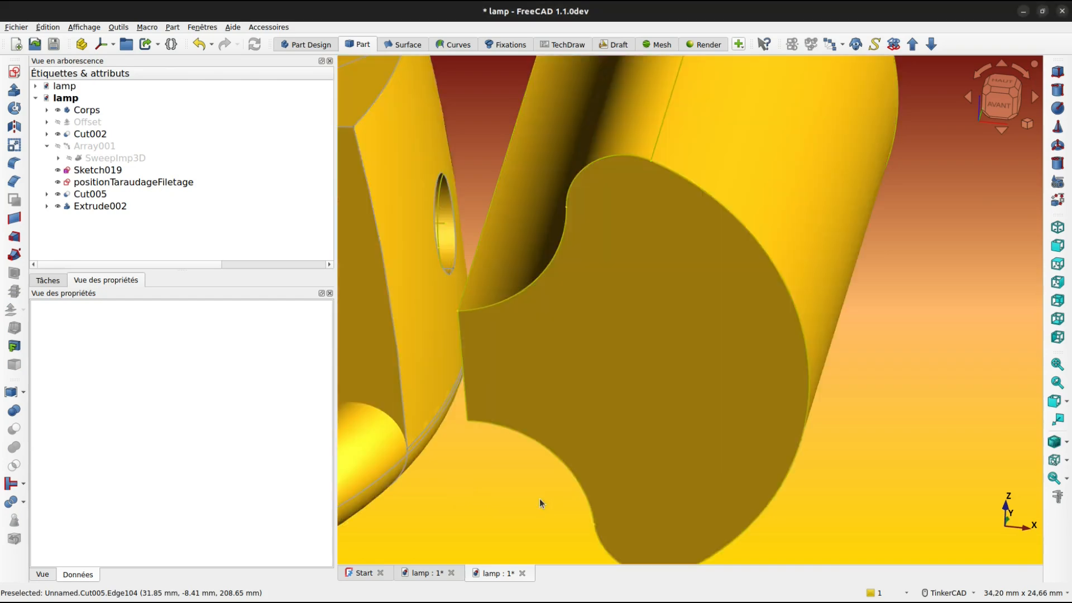
Display the lamp model around the tapped hole and the extruded knob in wireframe
scroll(555, 439, down, 4)
scroll(554, 438, up, 2)
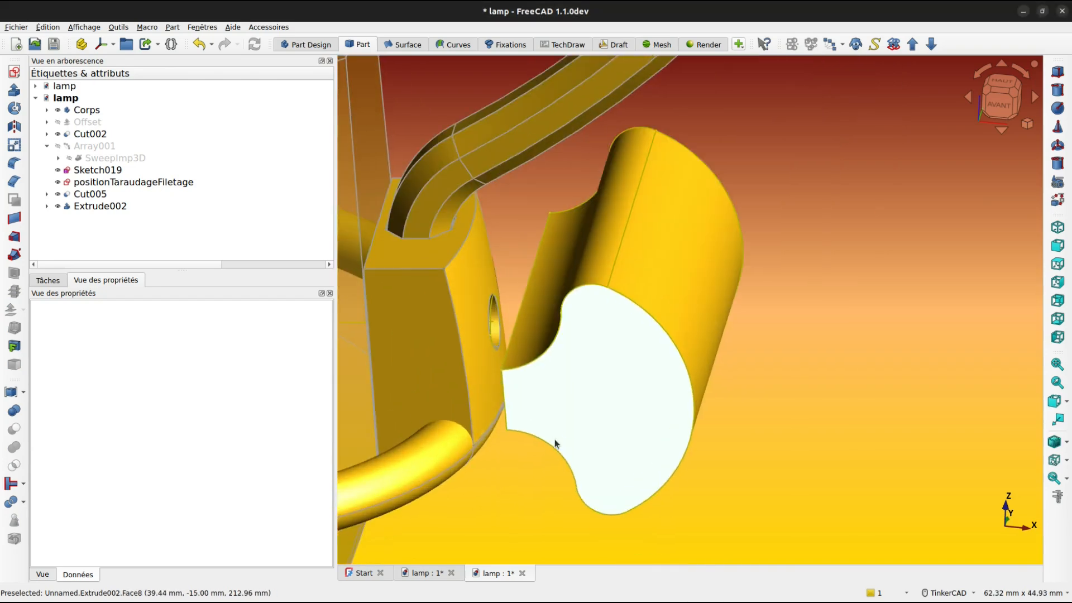
key(Tab)
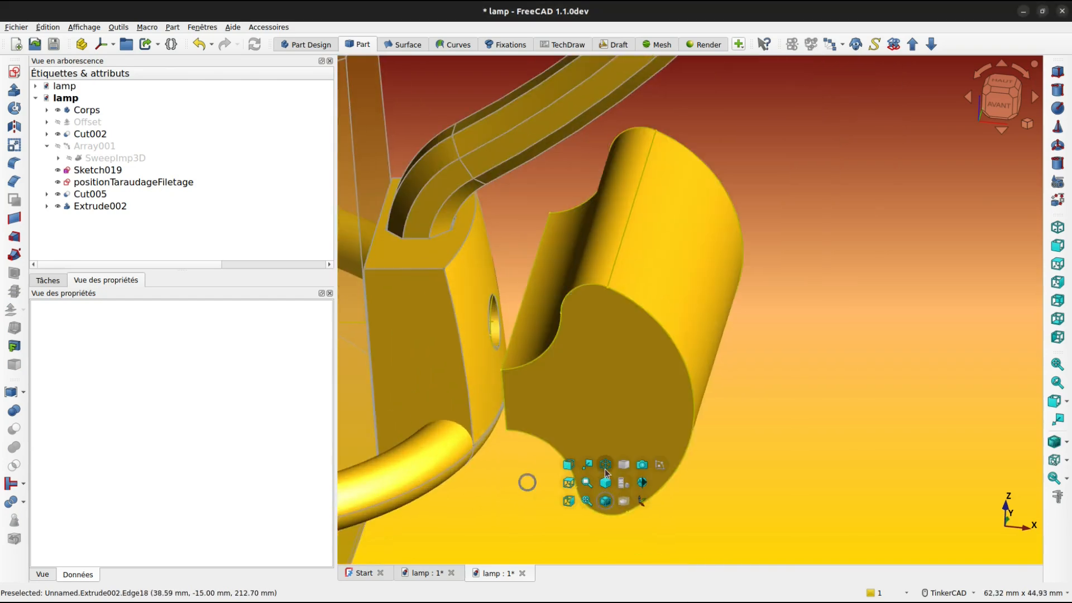
click(607, 485)
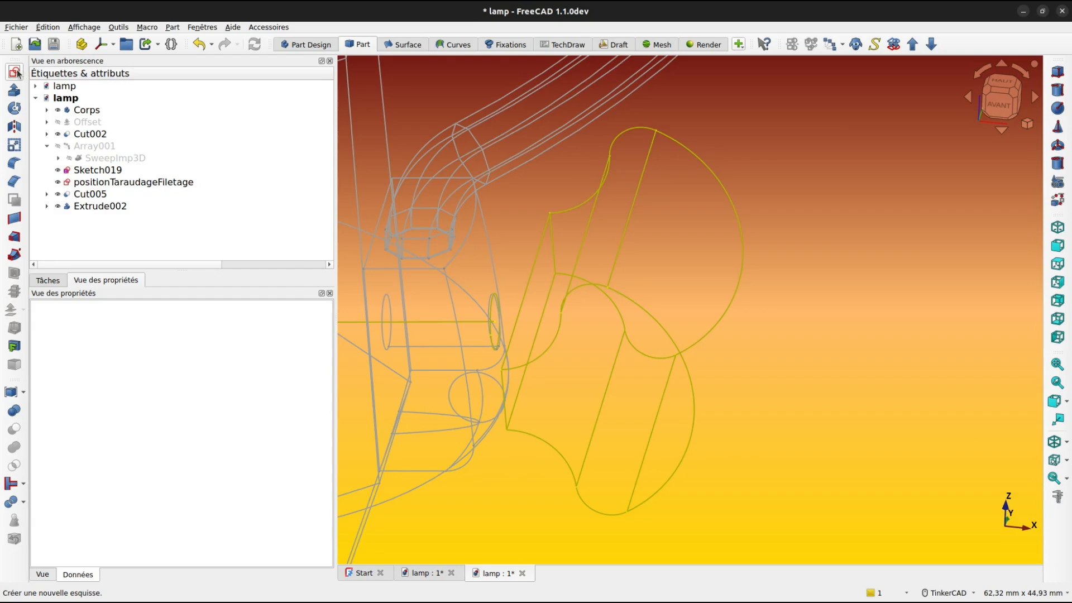
Create a new sketch attached to the end point of Sketch019's line at the hole, using the Aligner O-X-Y method
scroll(424, 307, up, 5)
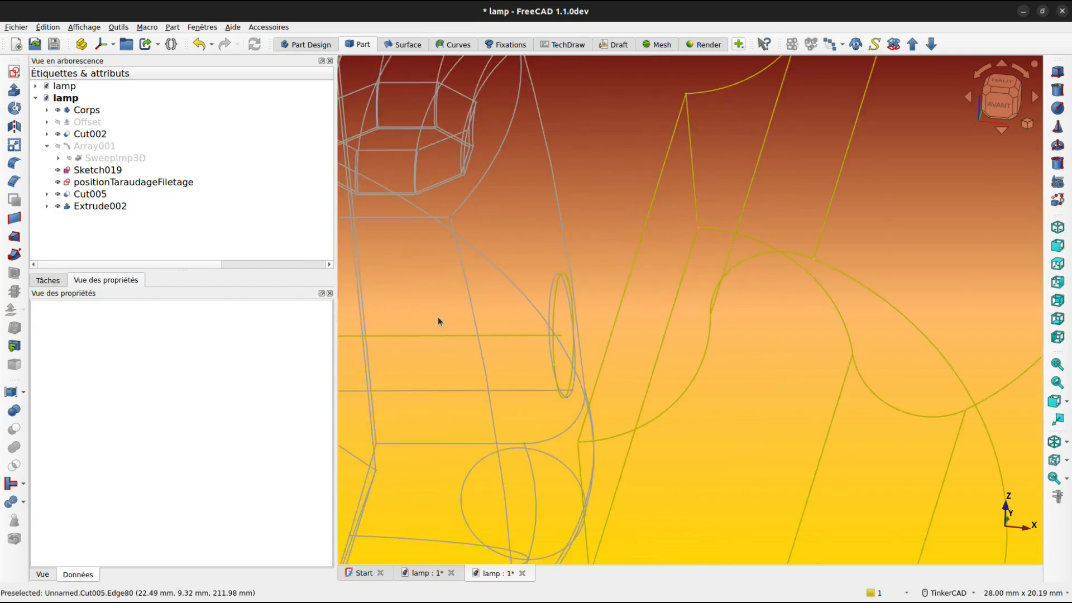
scroll(562, 336, up, 3)
click(561, 336)
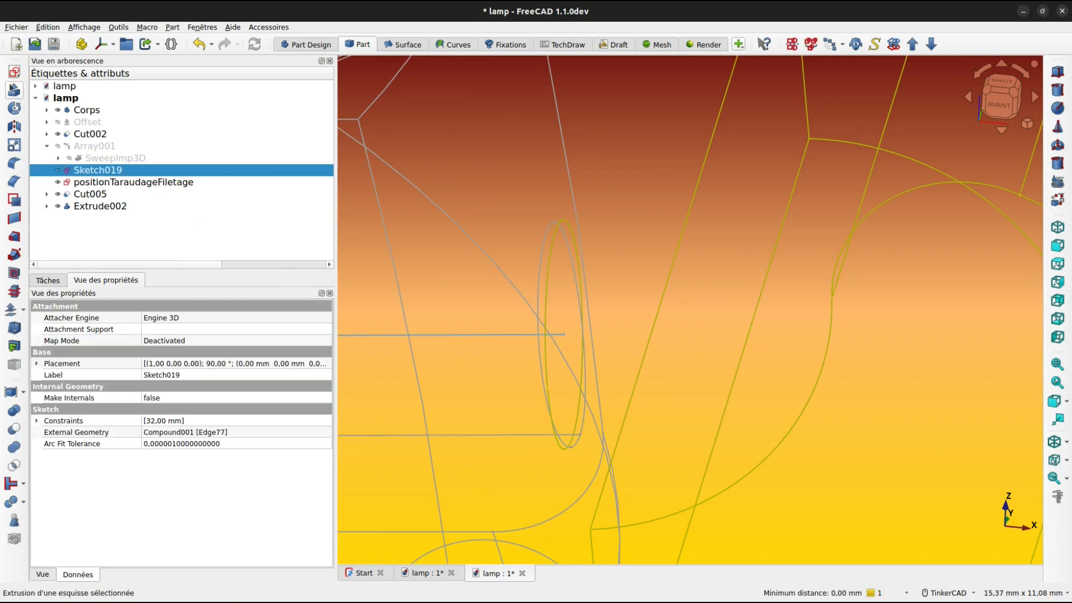
click(13, 72)
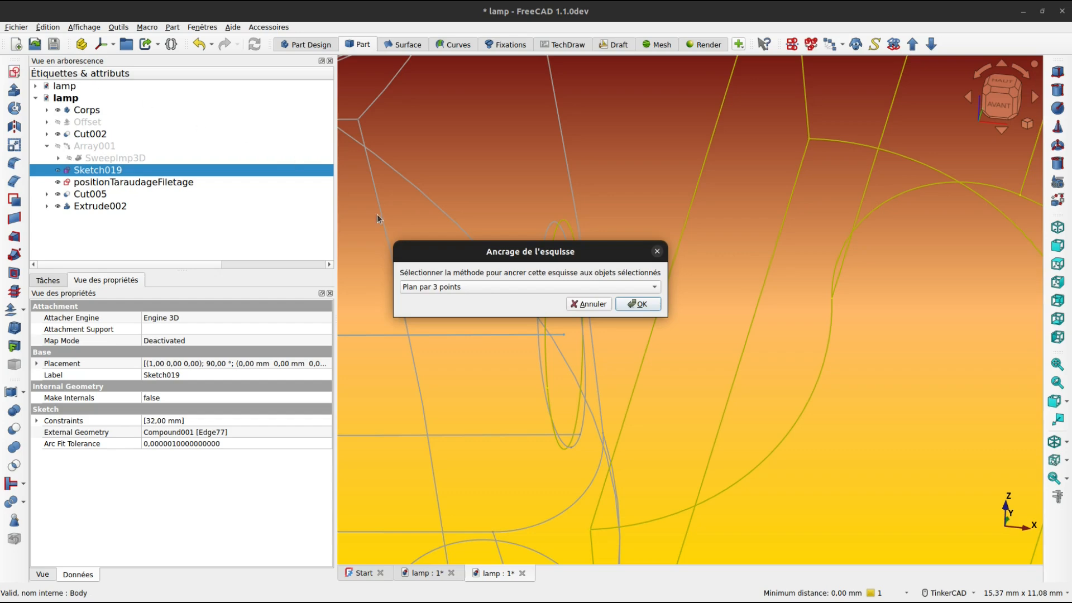
click(491, 291)
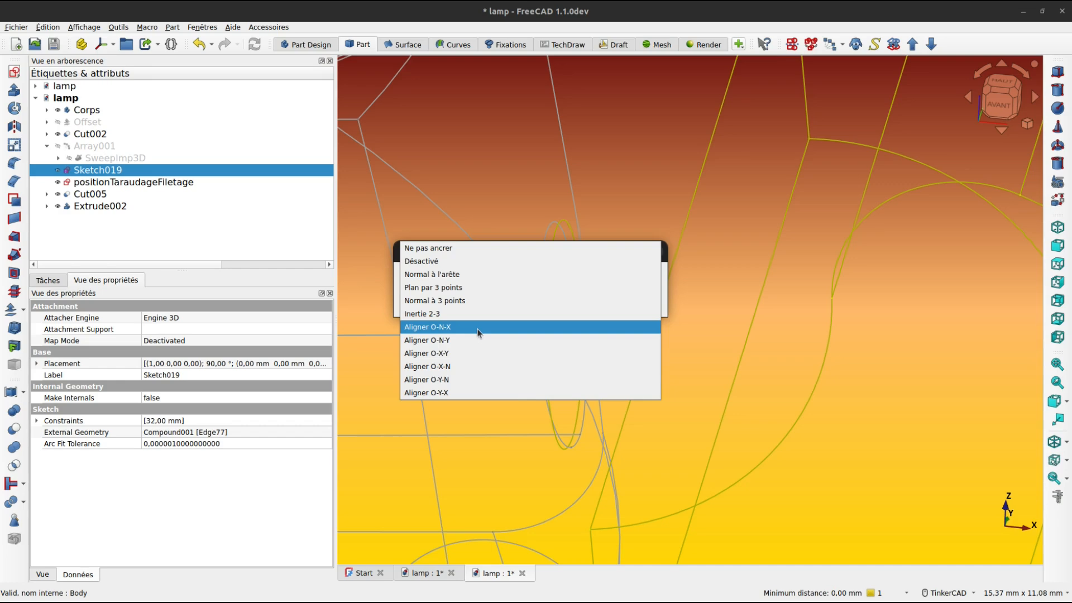
click(475, 353)
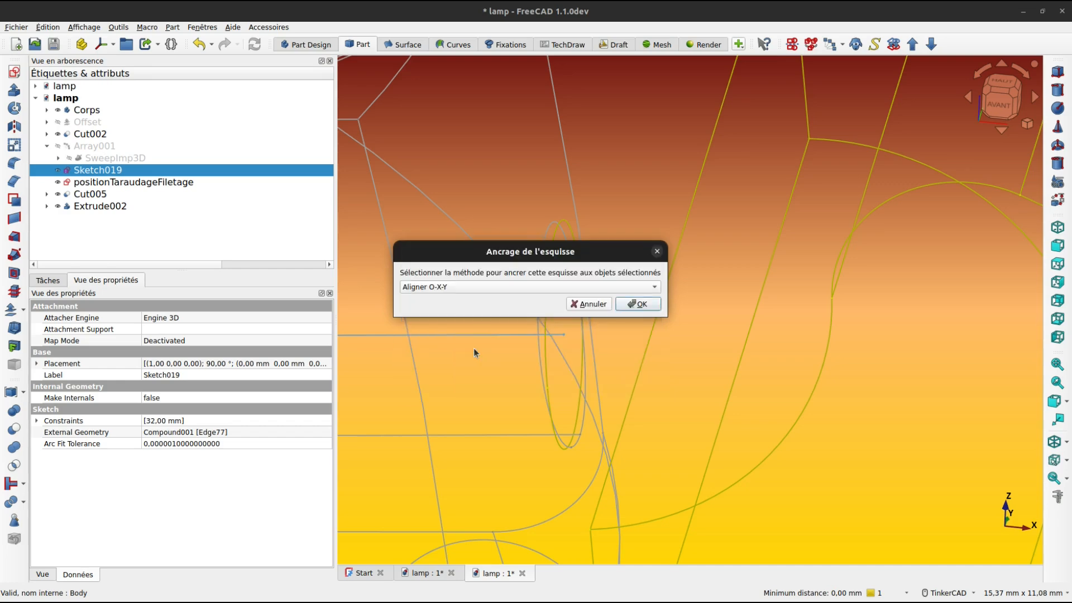
click(641, 304)
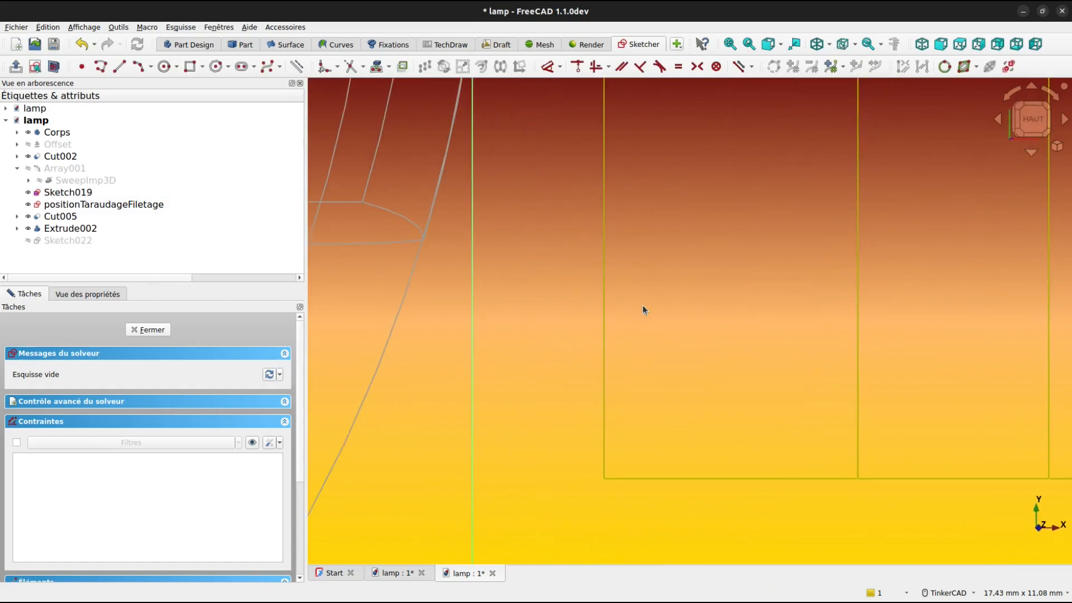
Draw a closed construction rectangle about 2.9 by 5.5 mm with the Polyline tool, one side on the vertical axis and straddling the horizontal axis
scroll(642, 305, down, 5)
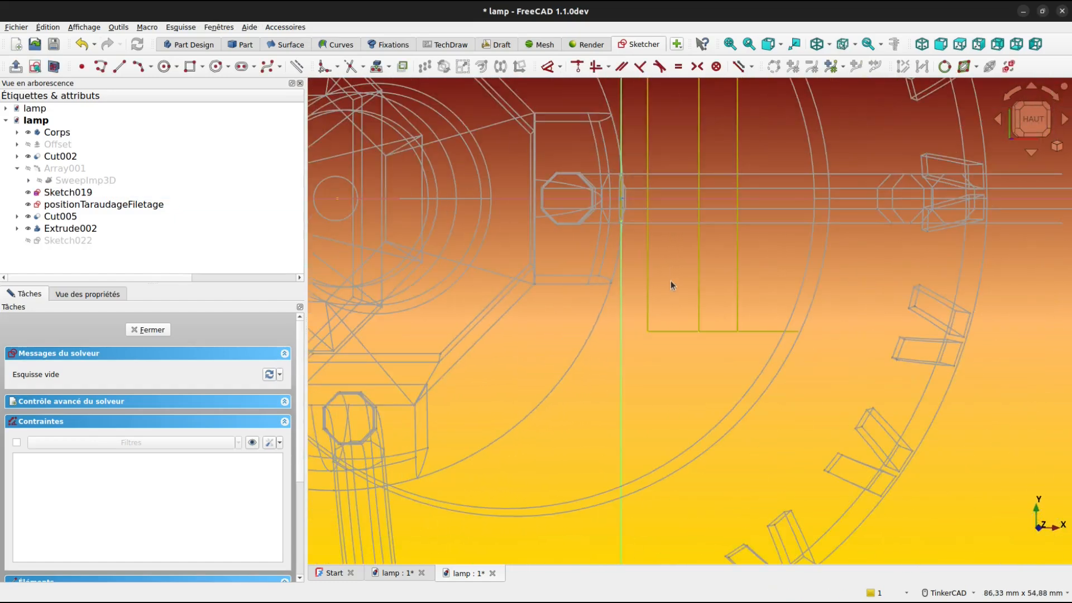
mouse_move(692, 261)
middle_down()
mouse_move(613, 311)
mouse_move(593, 350)
middle_up()
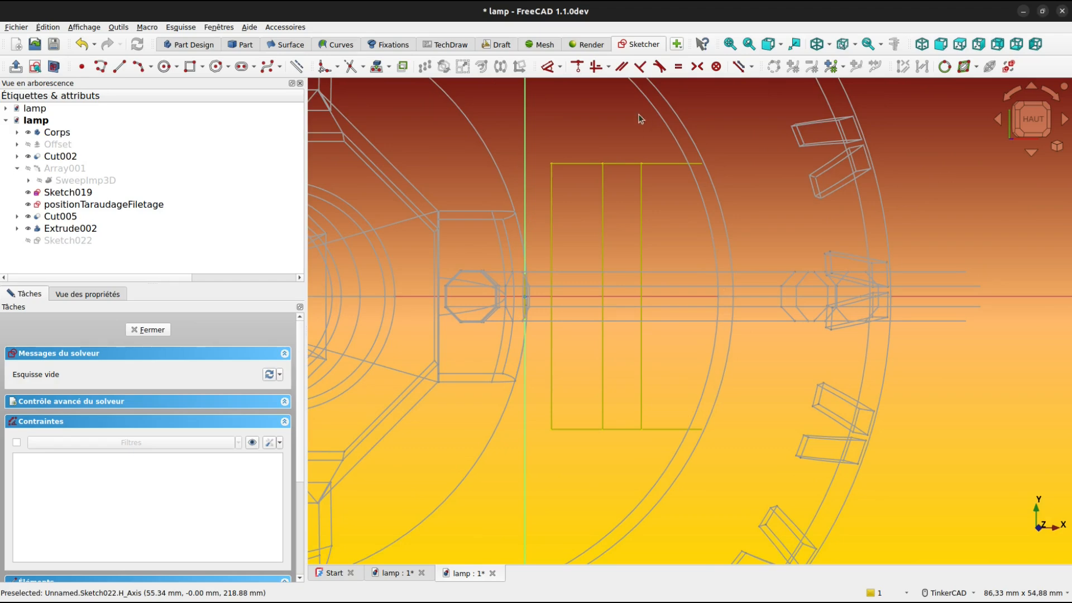
scroll(666, 283, up, 1)
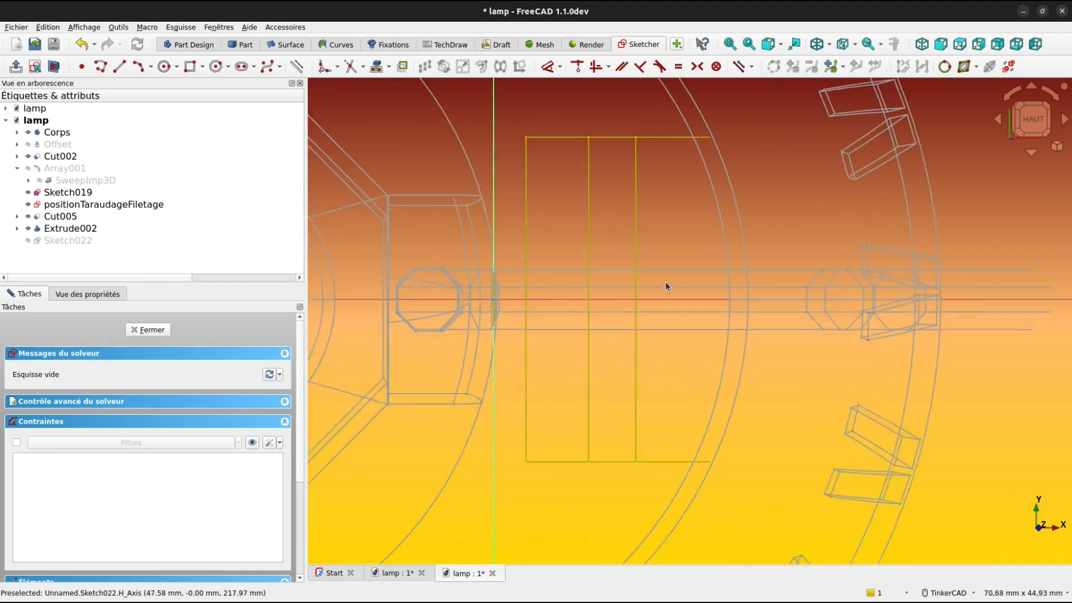
scroll(665, 283, up, 1)
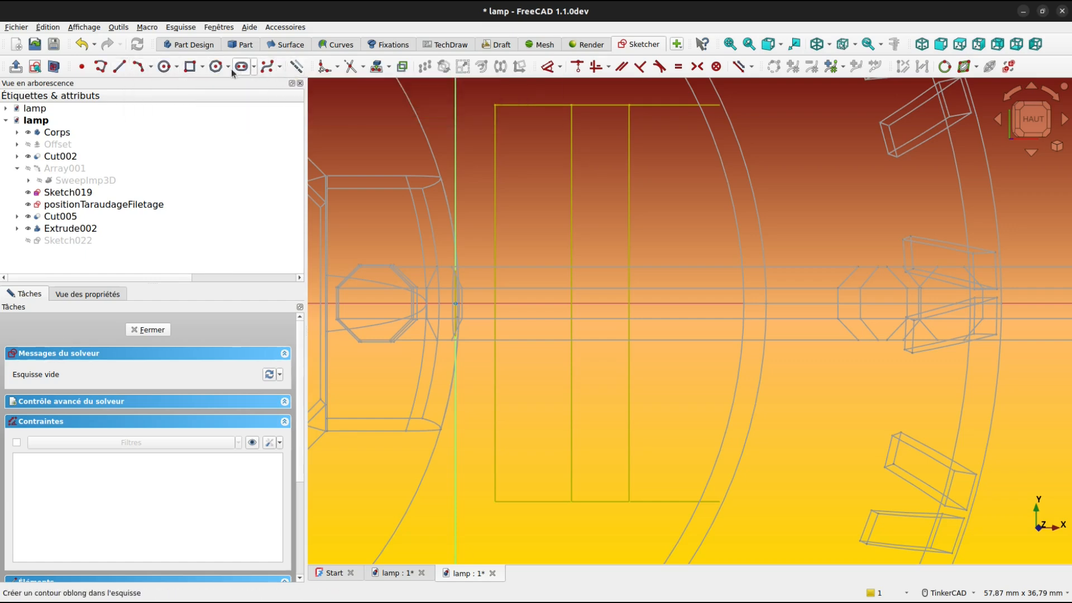
click(101, 69)
scroll(539, 291, up, 4)
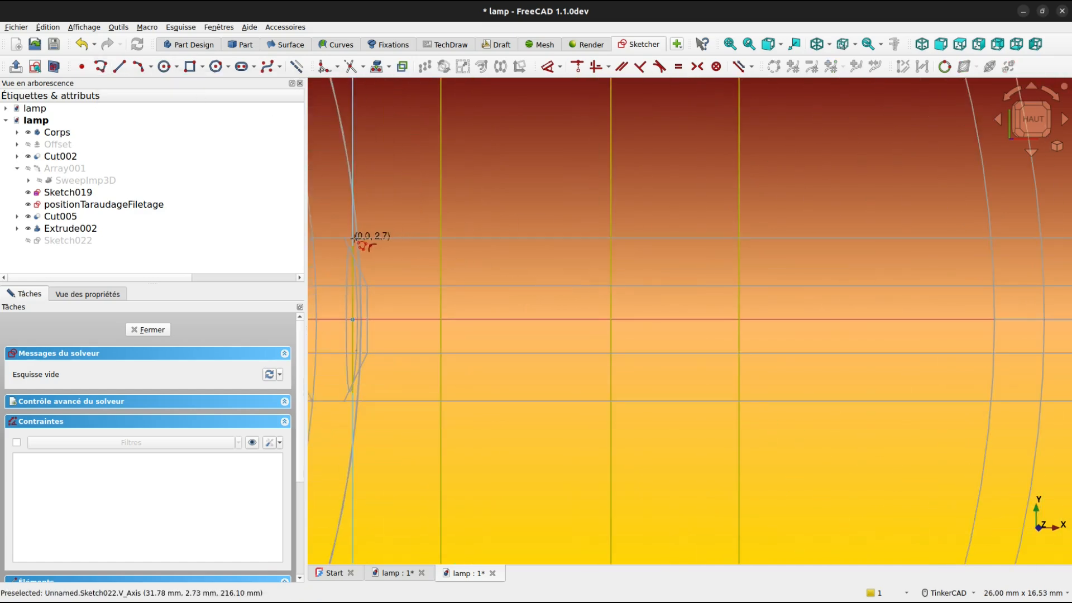
click(353, 239)
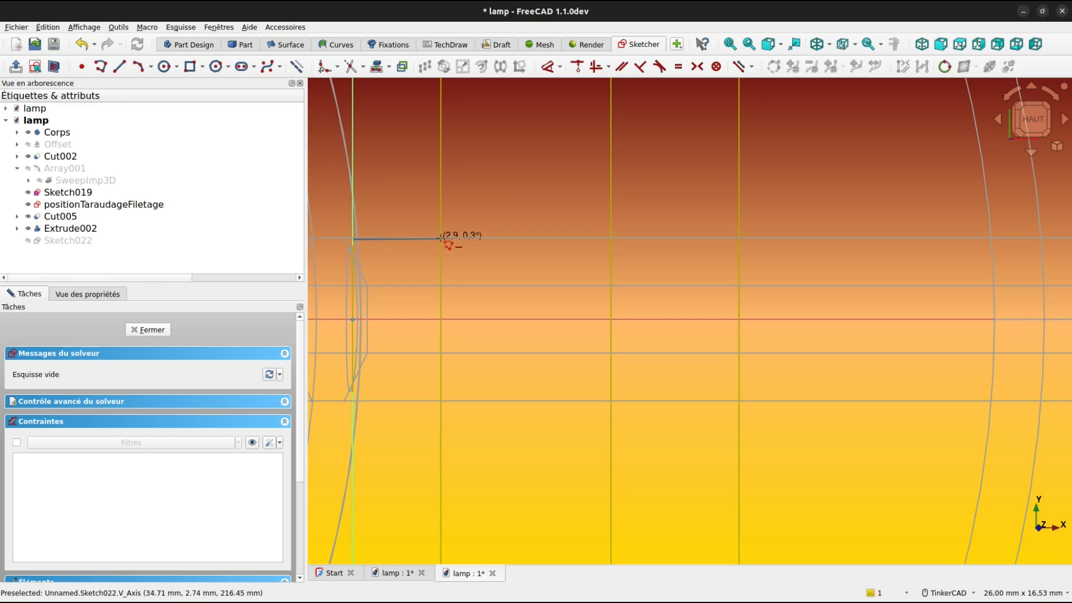
click(440, 240)
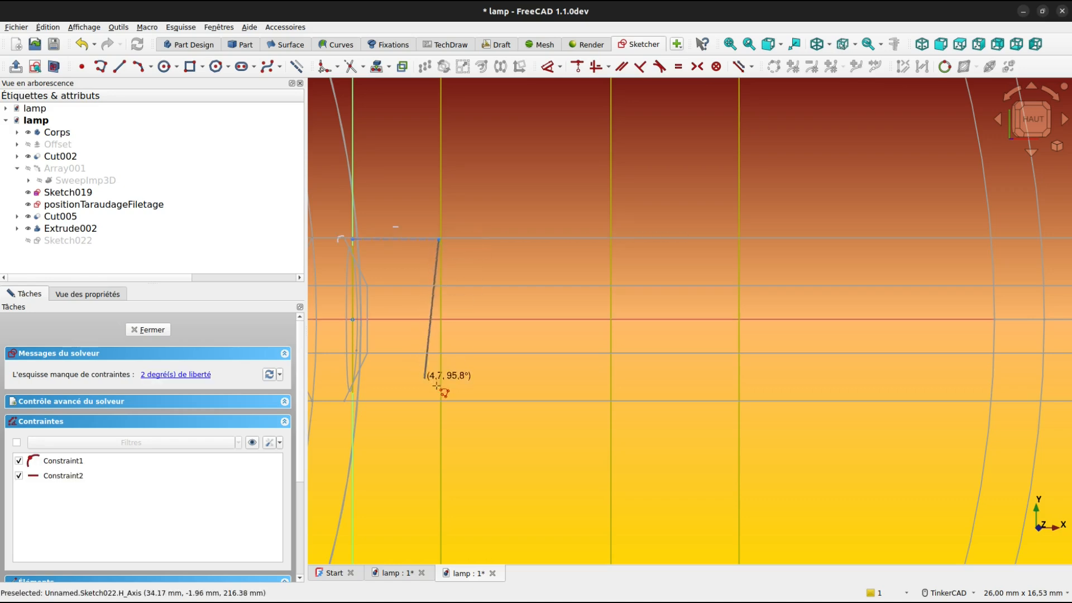
click(441, 402)
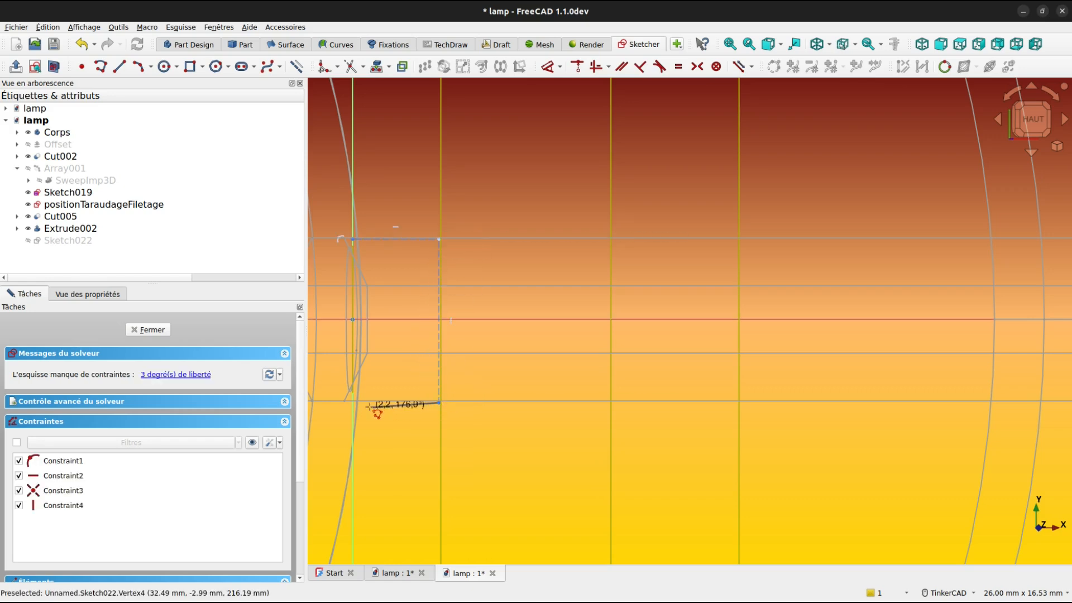
click(352, 401)
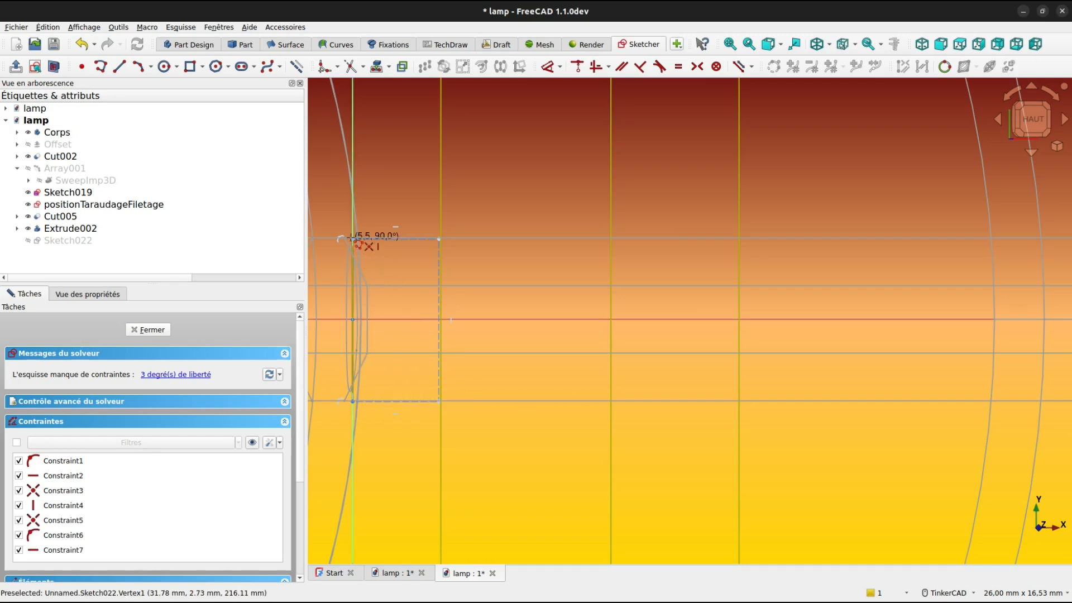
click(353, 239)
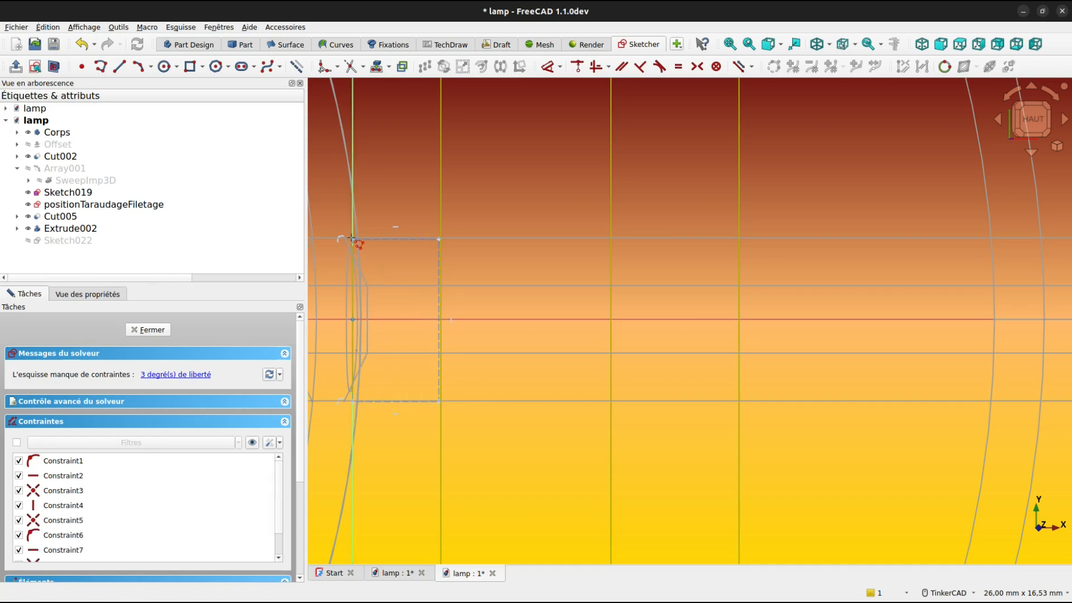
right_click(527, 245)
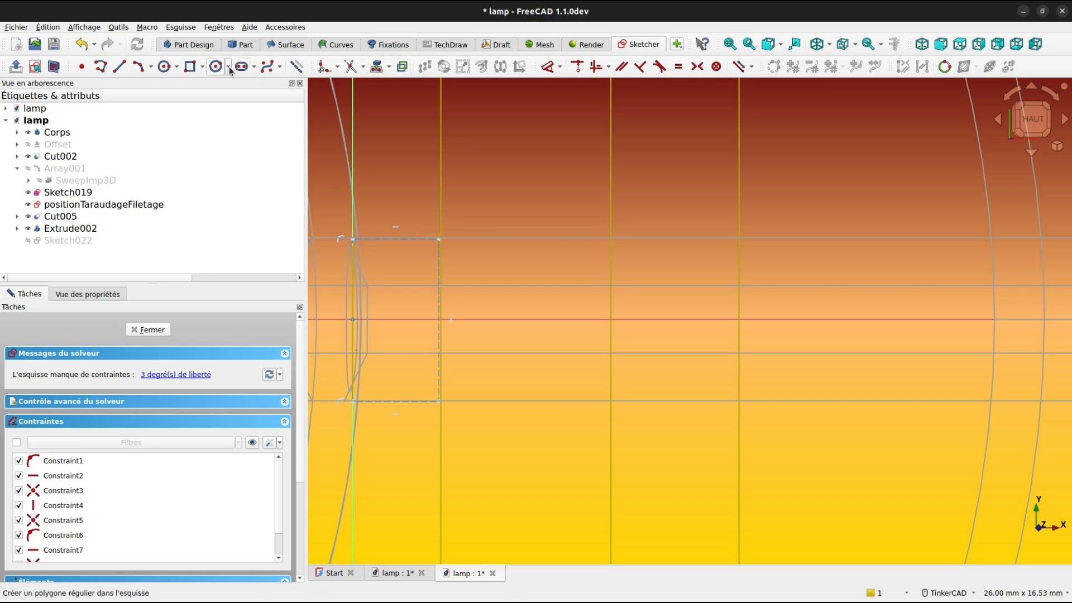
Dimension the construction rectangle with a width of 3 mm and a height of 4 mm
click(550, 73)
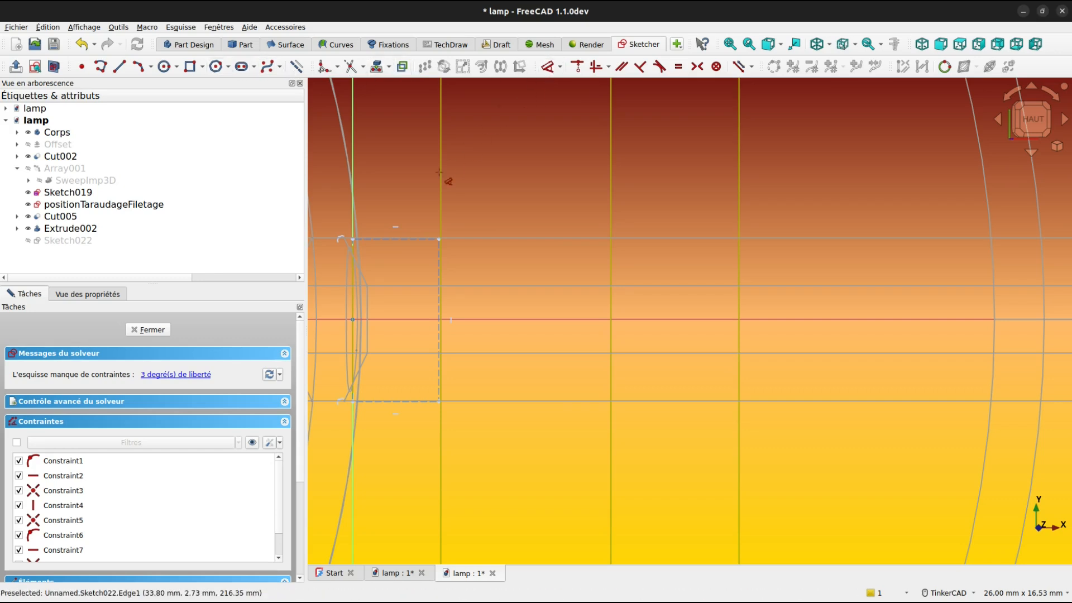
click(404, 235)
click(399, 191)
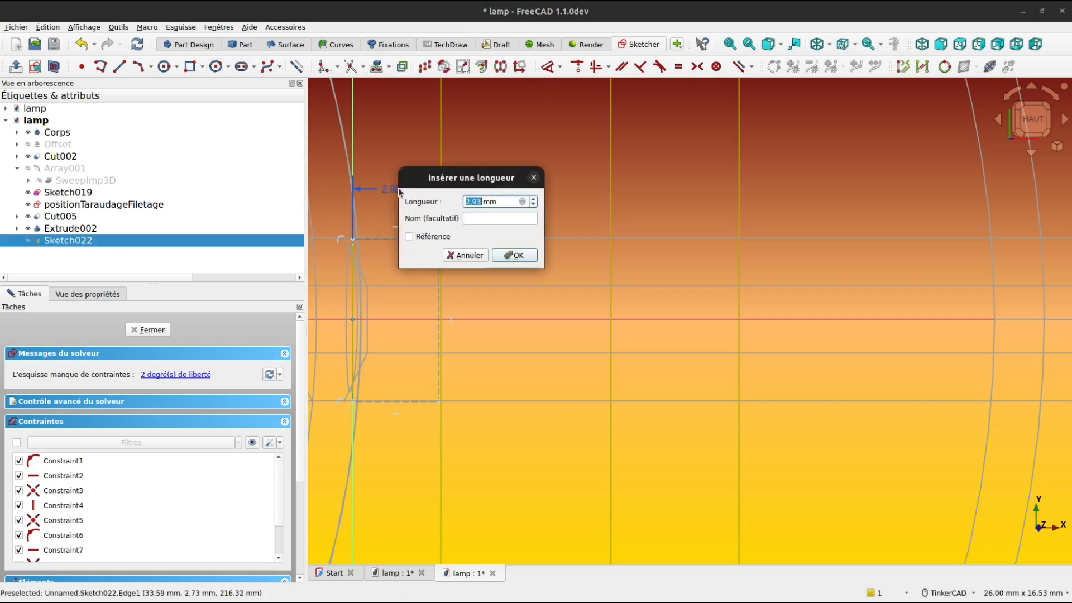
key(Return)
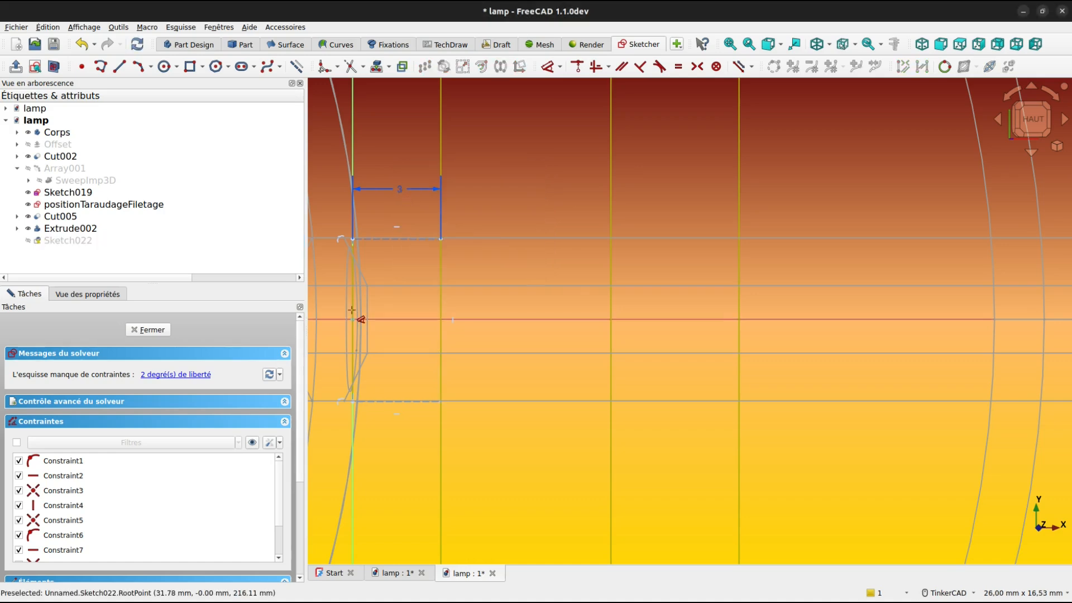
click(351, 289)
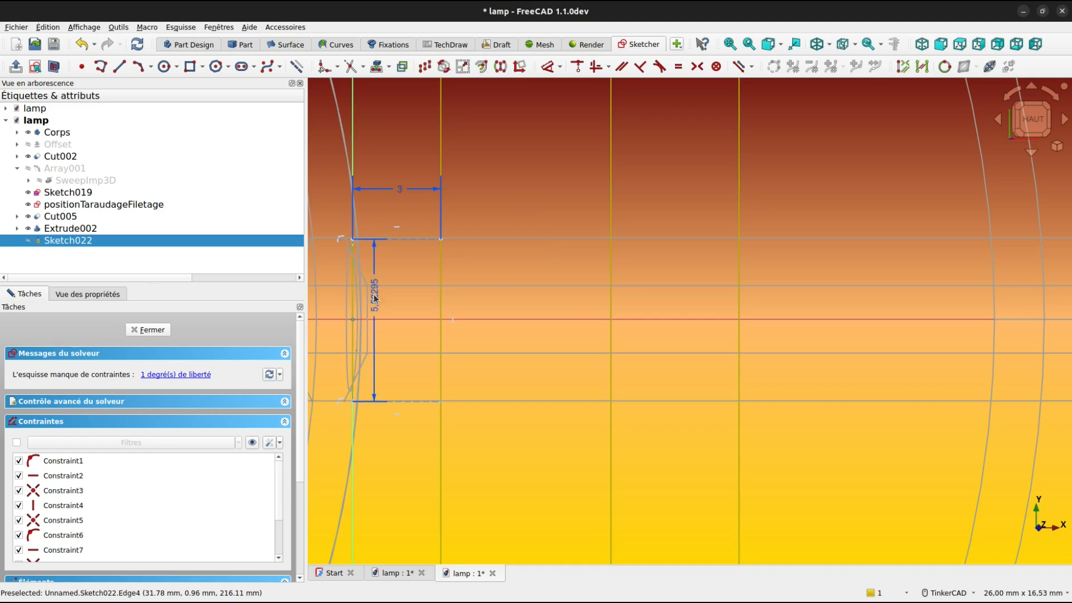
click(373, 296)
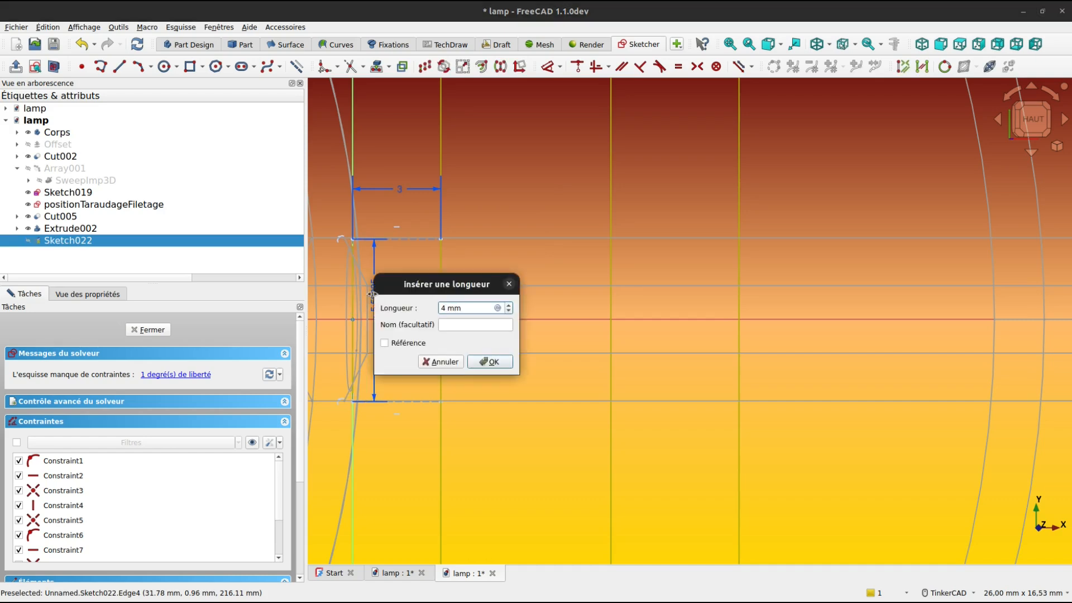
key(Return)
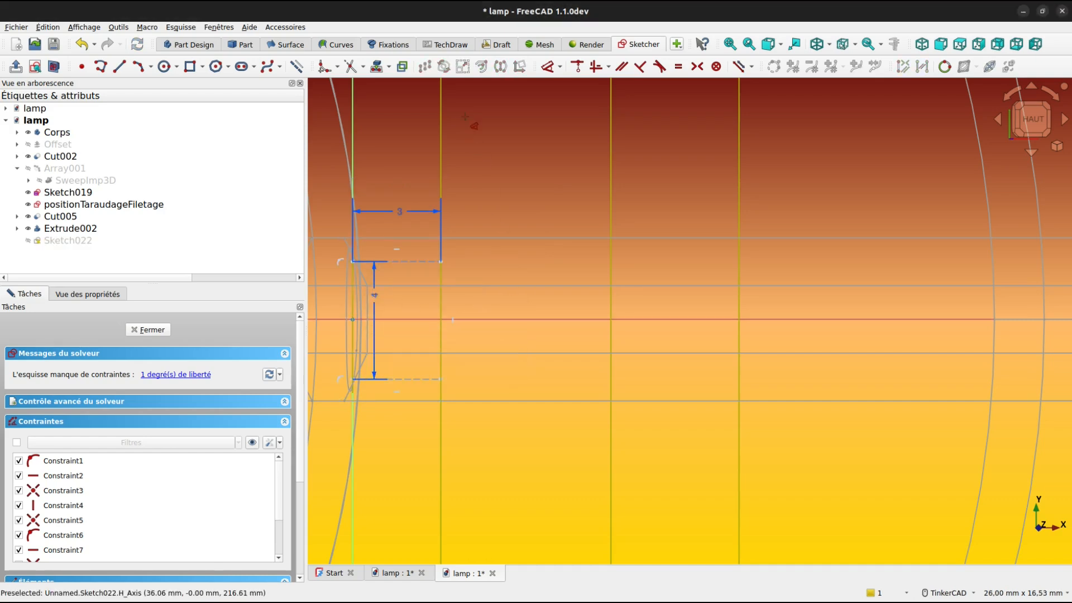
Constrain the rectangle's two corners on the vertical axis to be symmetric about the horizontal axis
click(703, 67)
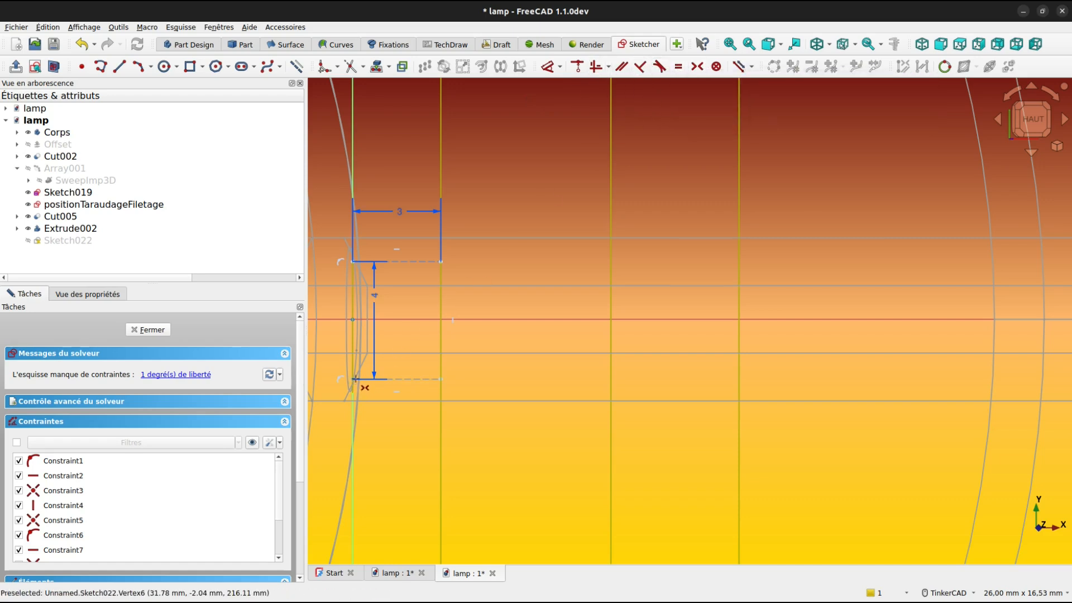
click(348, 261)
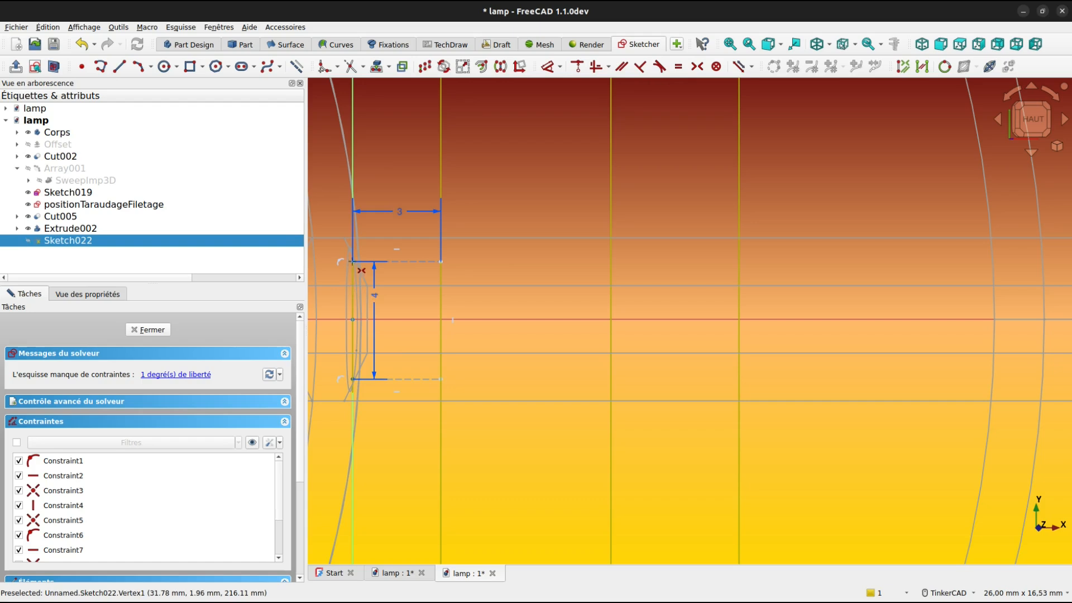
click(352, 378)
click(327, 319)
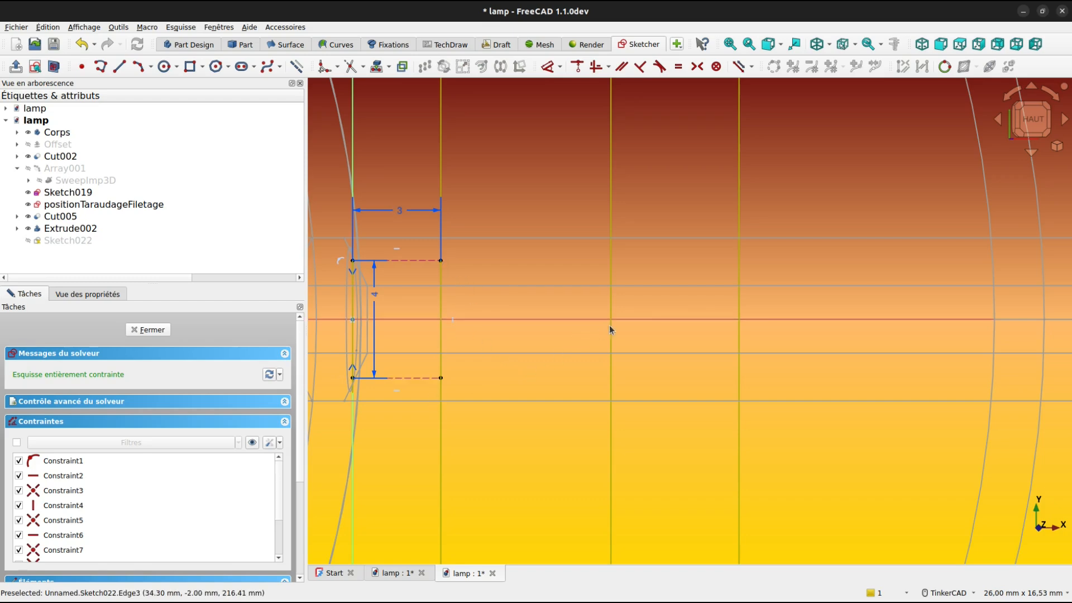
Convert the rectangle's vertical edge farthest from the sketch's vertical axis from construction to normal geometry
scroll(689, 273, down, 2)
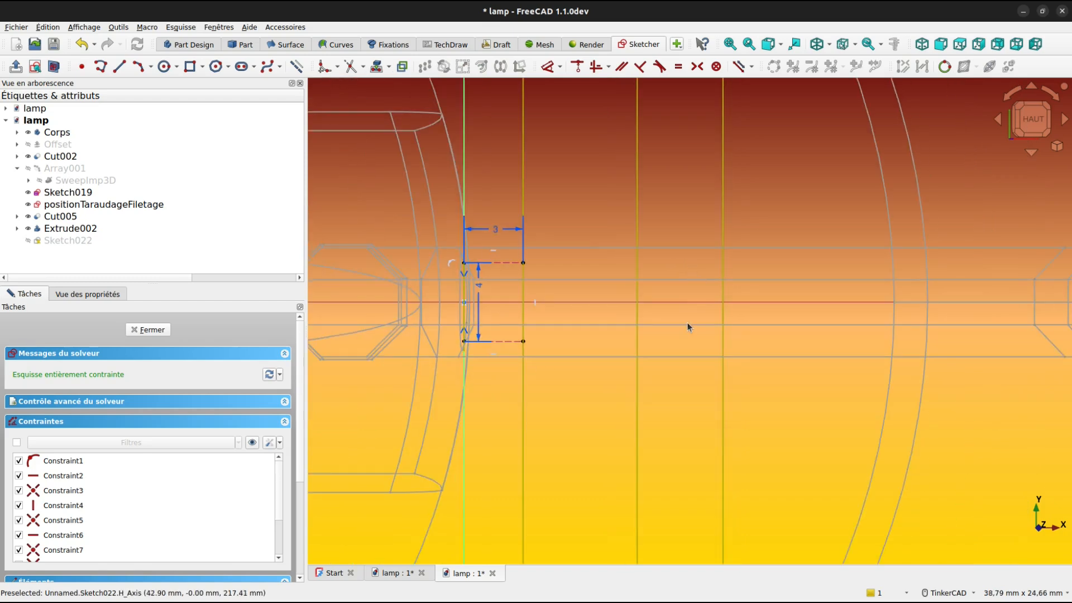
middle_drag(687, 327, 628, 286)
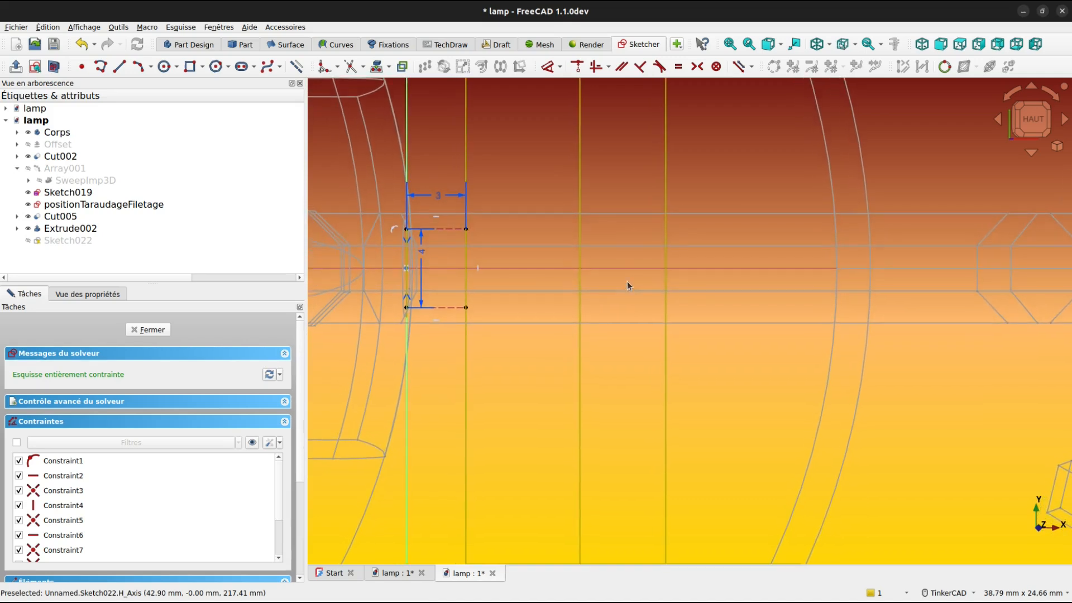
click(468, 250)
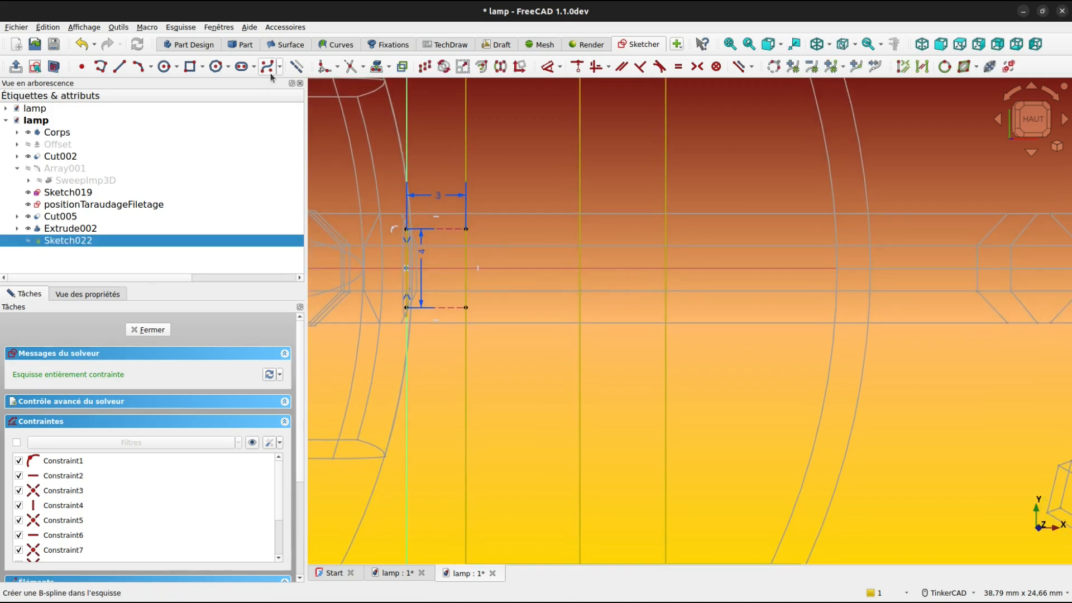
click(295, 67)
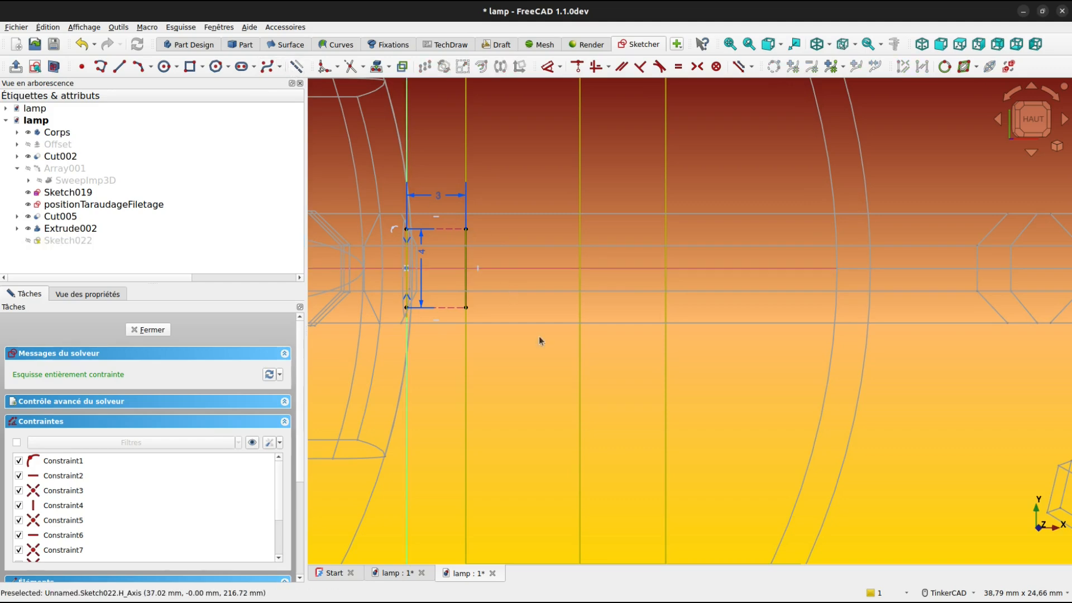
middle_drag(536, 340, 479, 363)
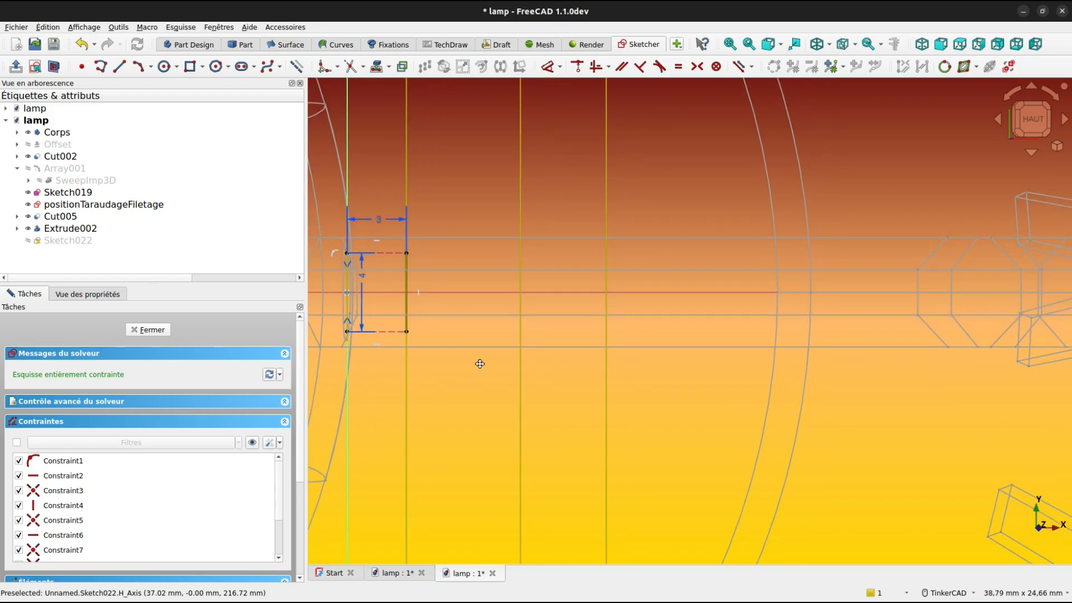
scroll(484, 360, down, 4)
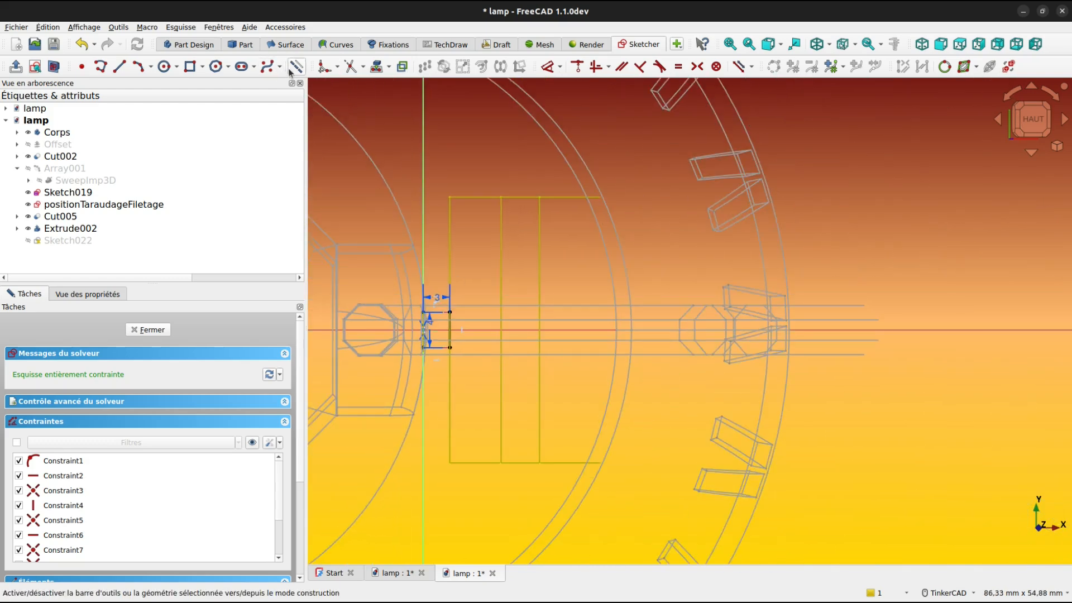
Draw a three-point arc from the rectangle's upper outer corner to about (21.7, 9.4), passing through about (19.1, 6.9)
click(138, 67)
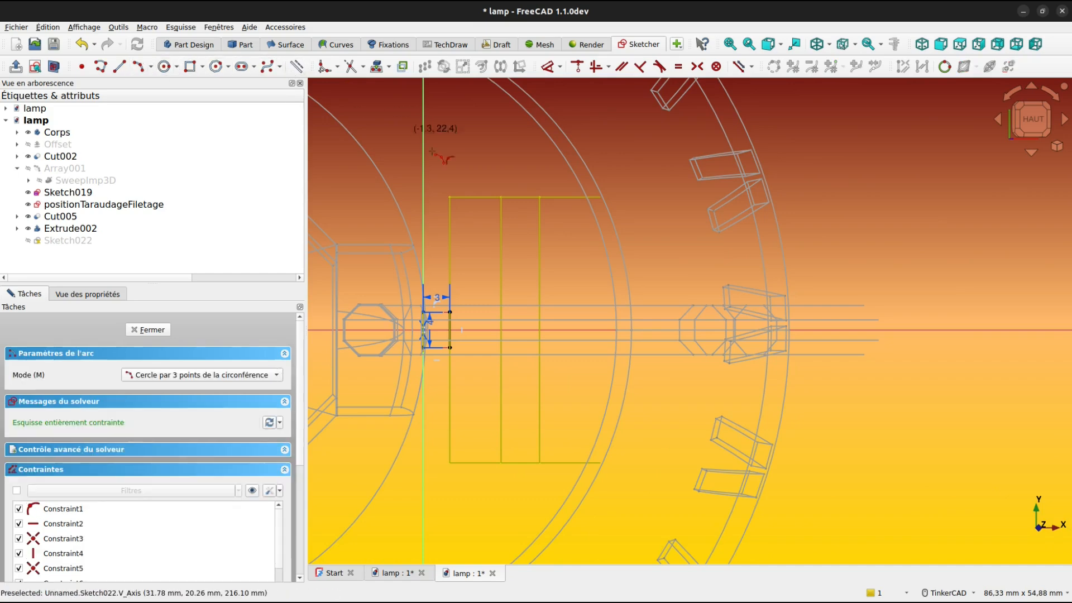
click(450, 312)
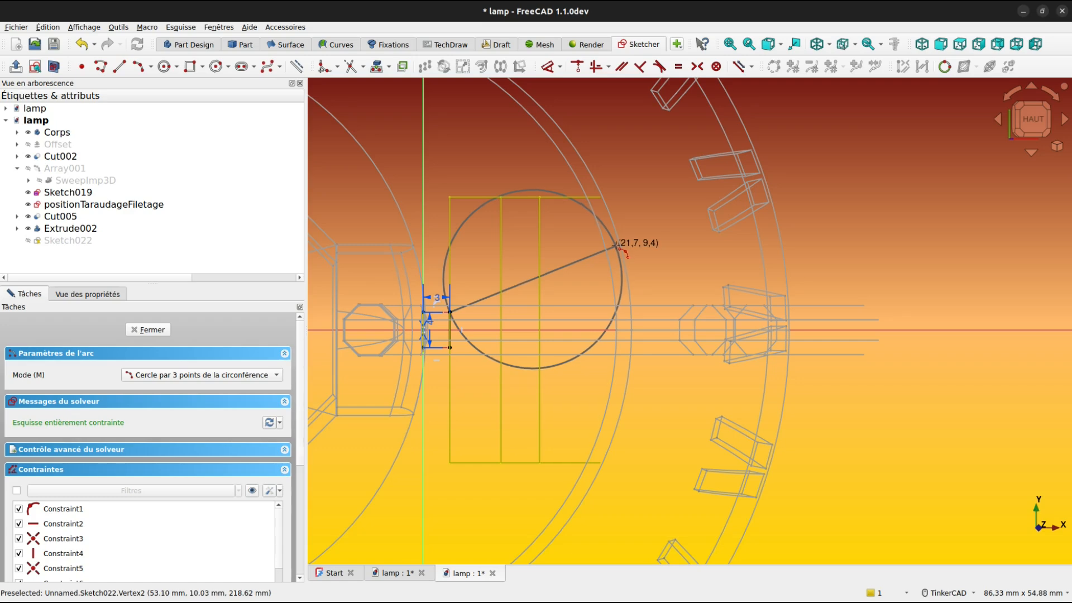
click(617, 246)
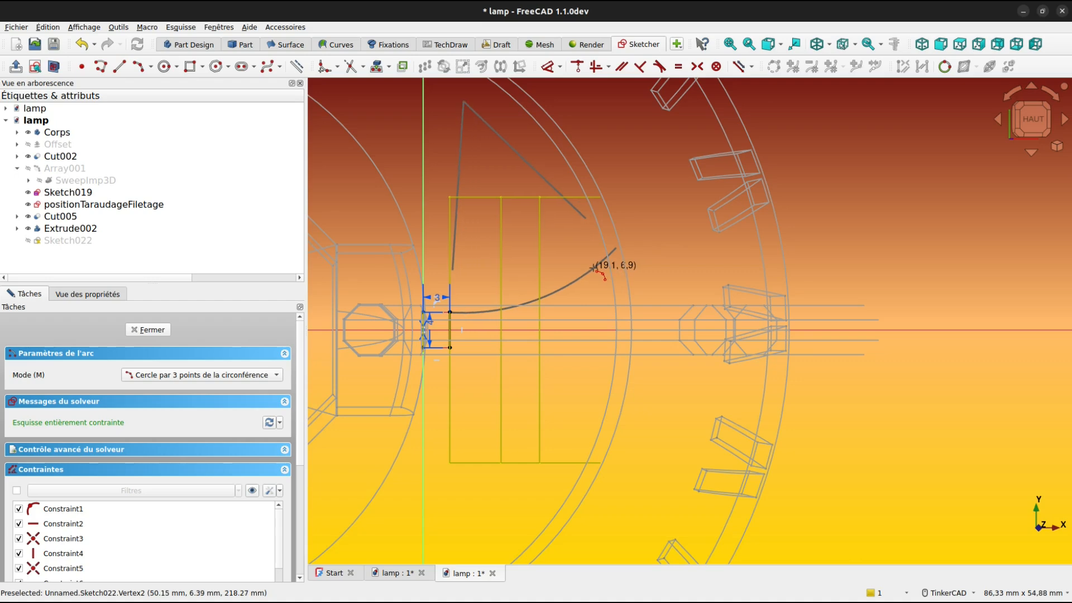
click(593, 268)
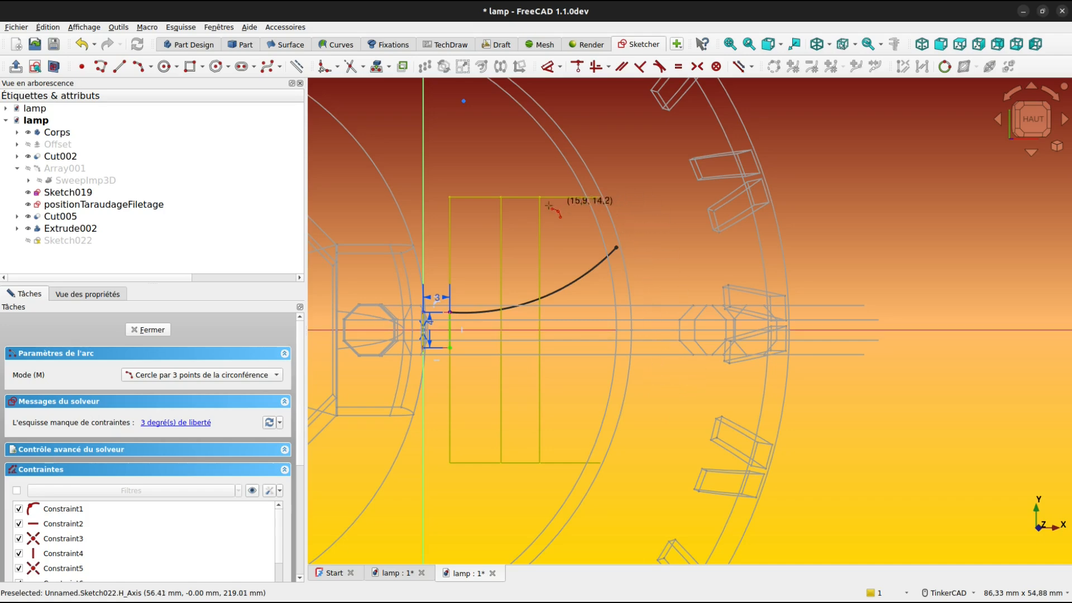
Import the knob outline's upper and lower horizontal edges as external geometry so their outer endpoints can be referenced
click(389, 67)
click(391, 82)
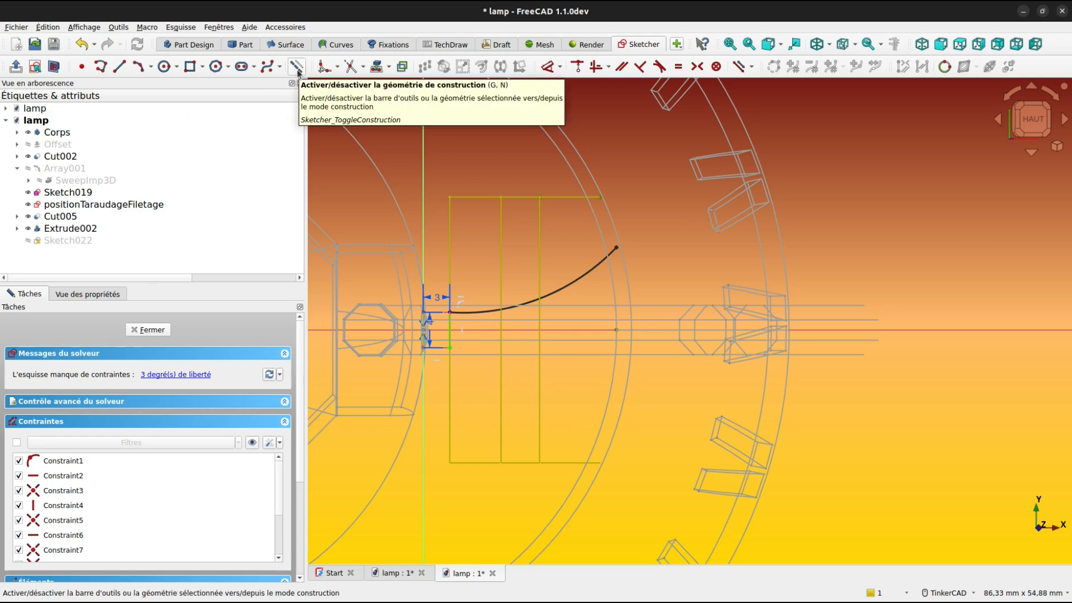
click(118, 67)
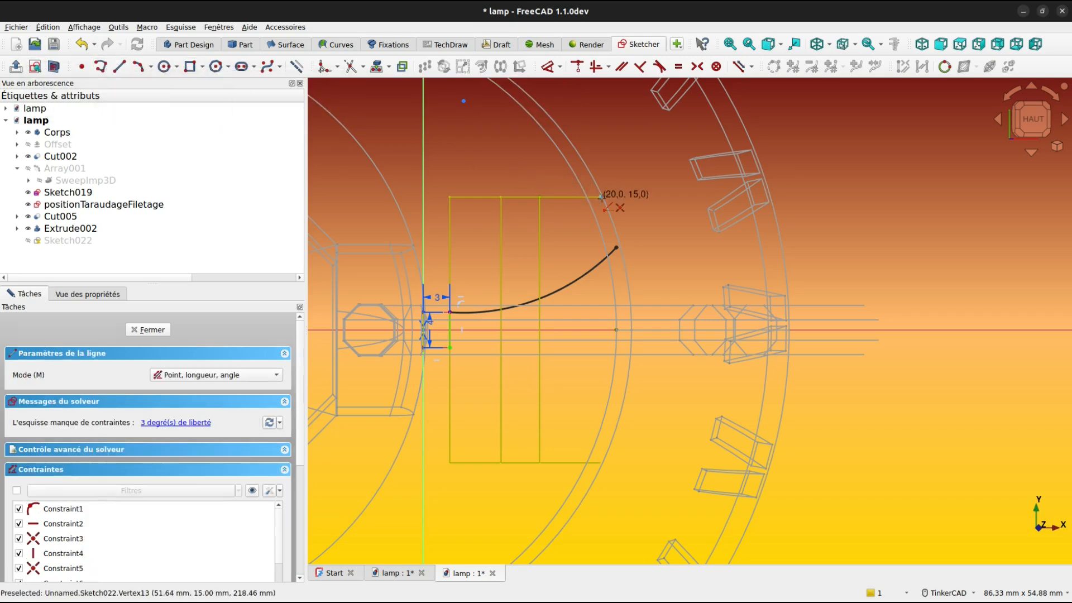
click(376, 67)
click(573, 463)
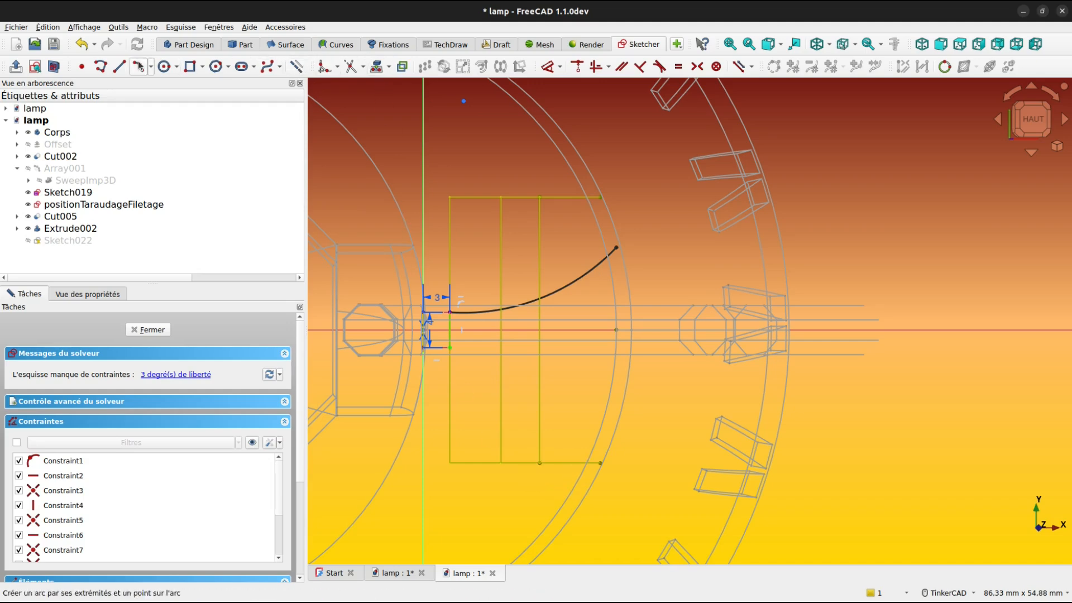
Draw a vertical construction line joining the outer endpoints of the knob outline's upper and lower horizontal edges
click(119, 67)
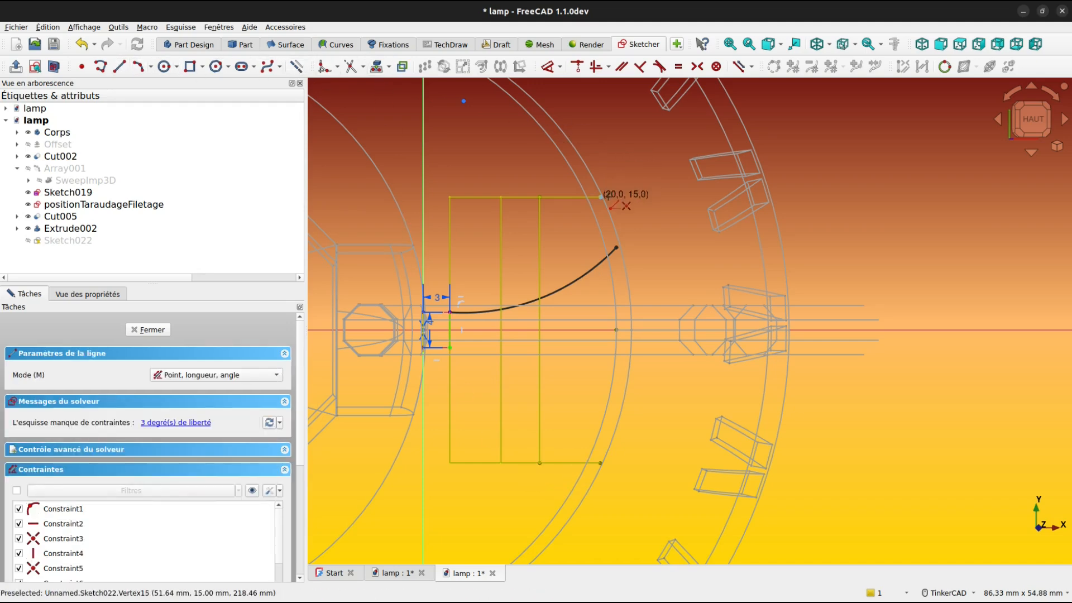
click(600, 197)
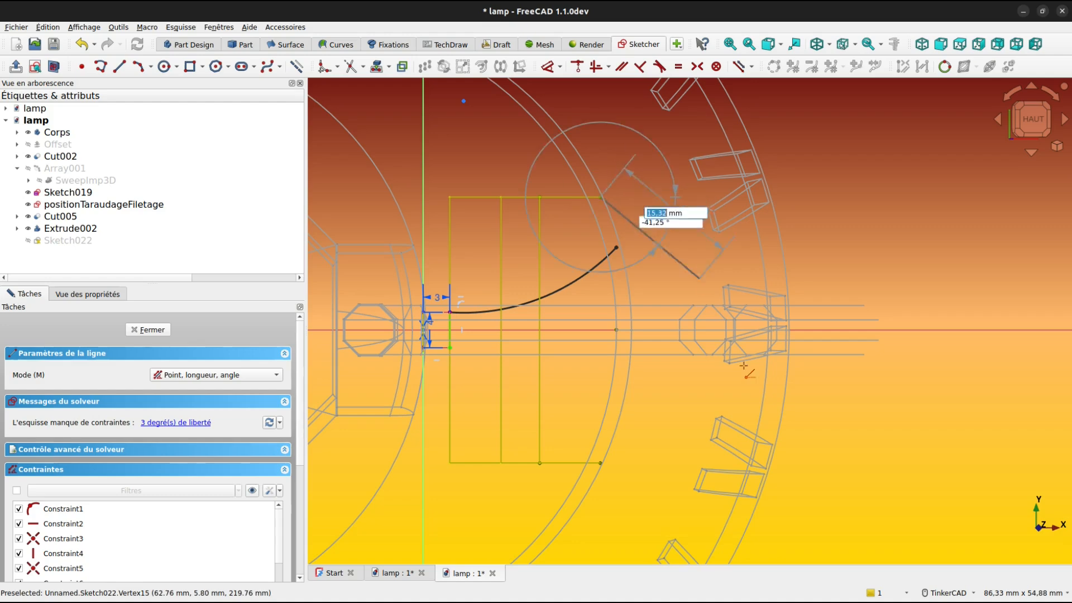
click(601, 463)
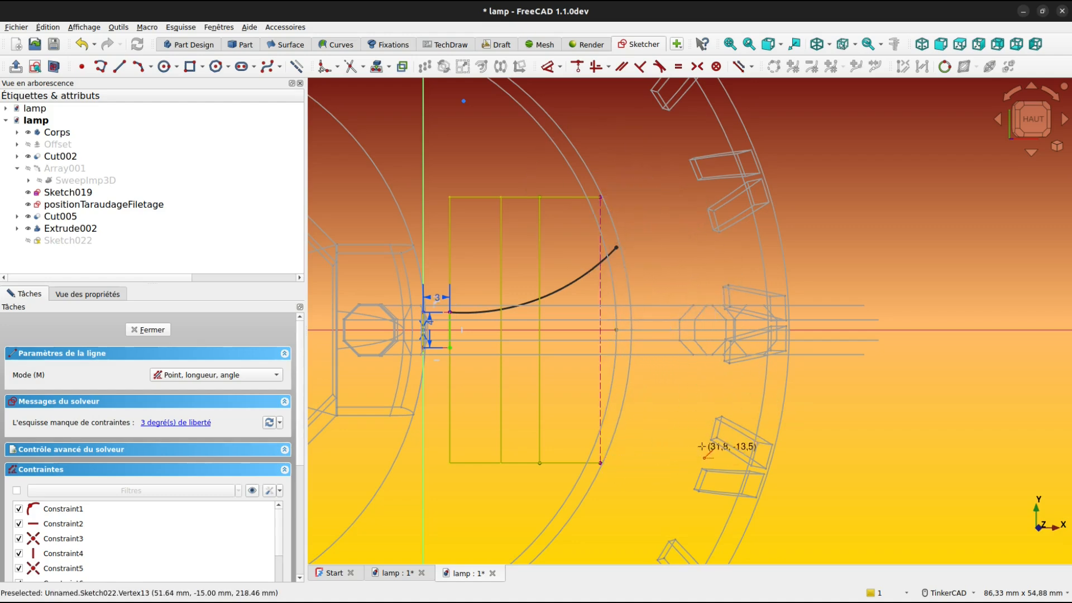
right_click(578, 413)
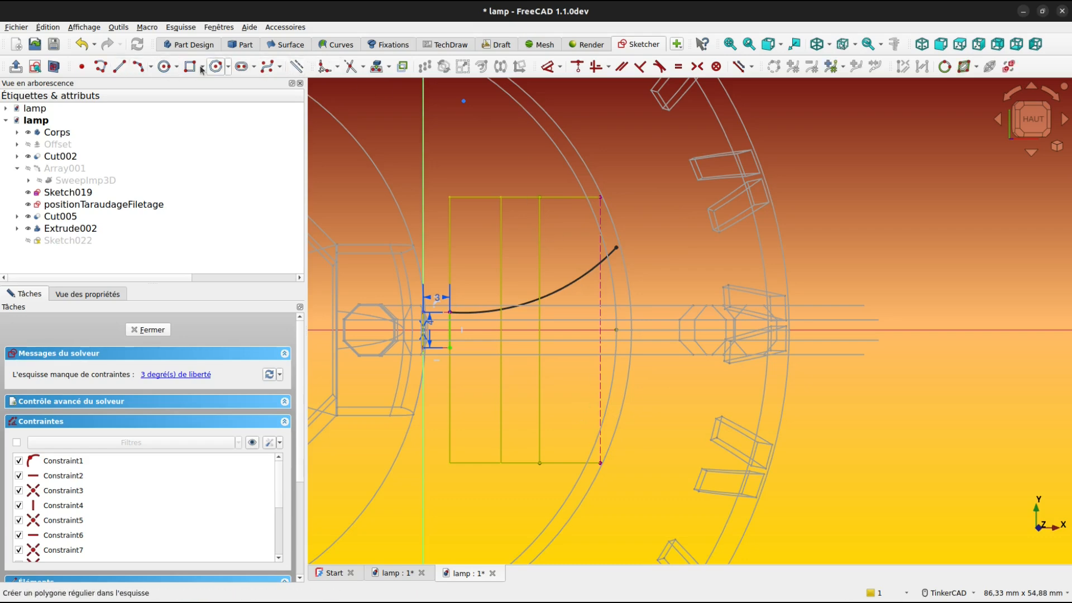
Draw a line 12 mm long at -90° downward from the free end of the arc
click(119, 67)
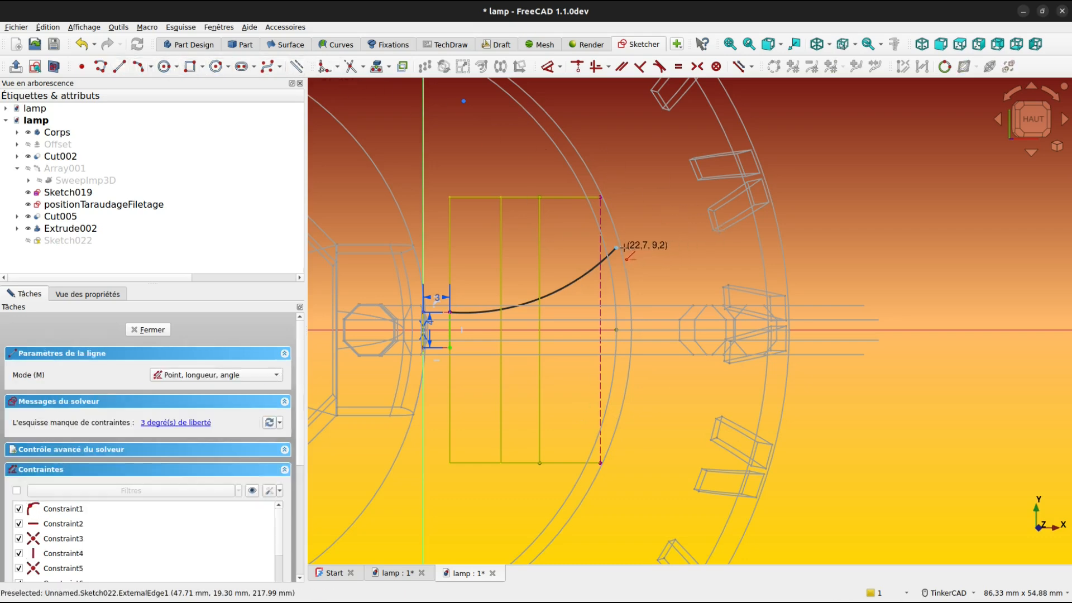
click(616, 247)
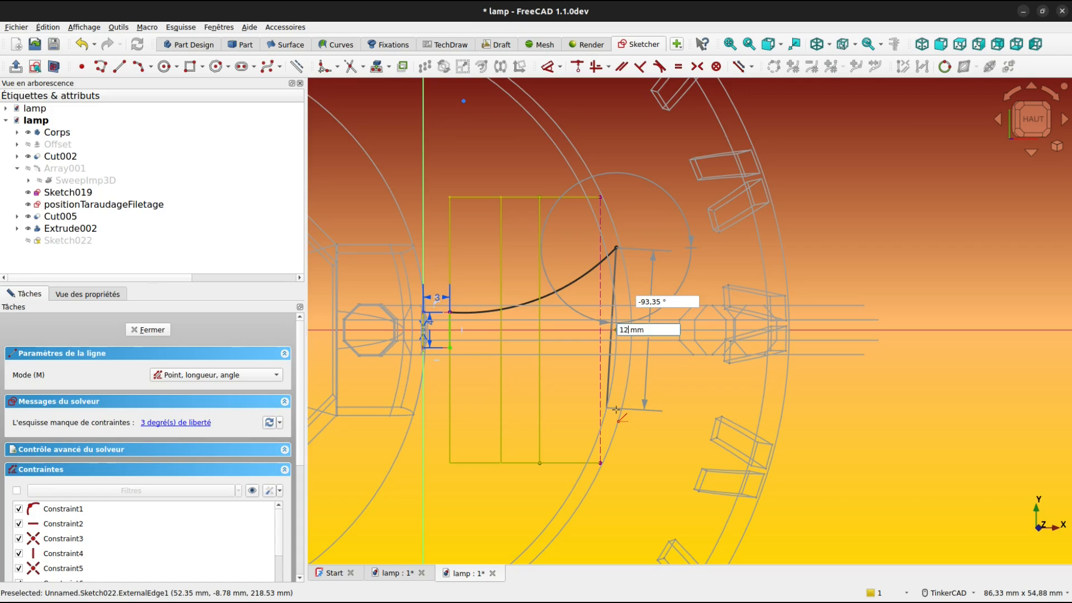
text(12)
key(Tab)
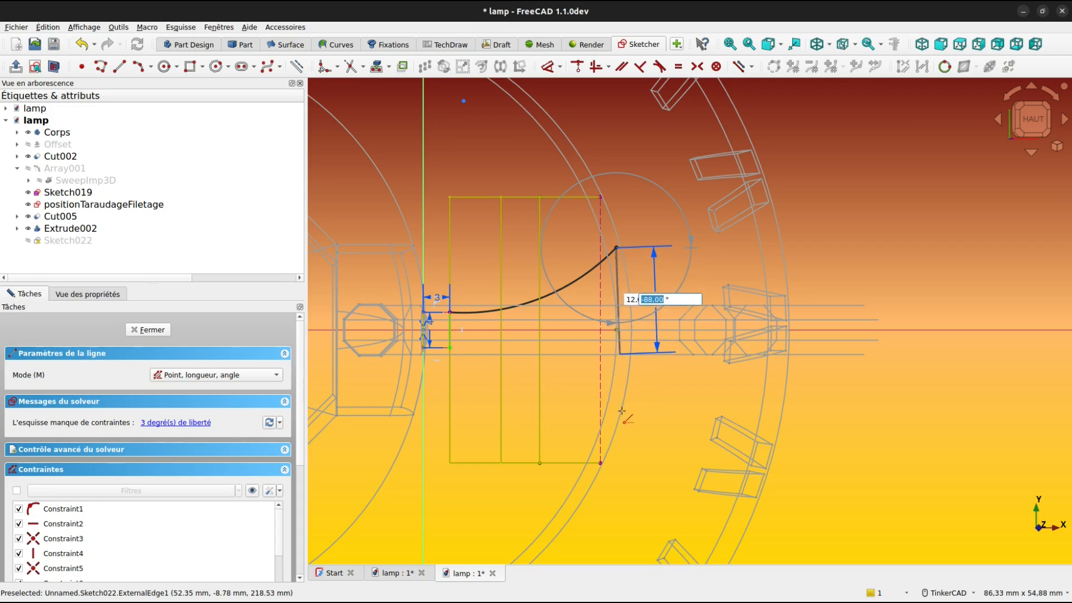
text(-90)
key(Return)
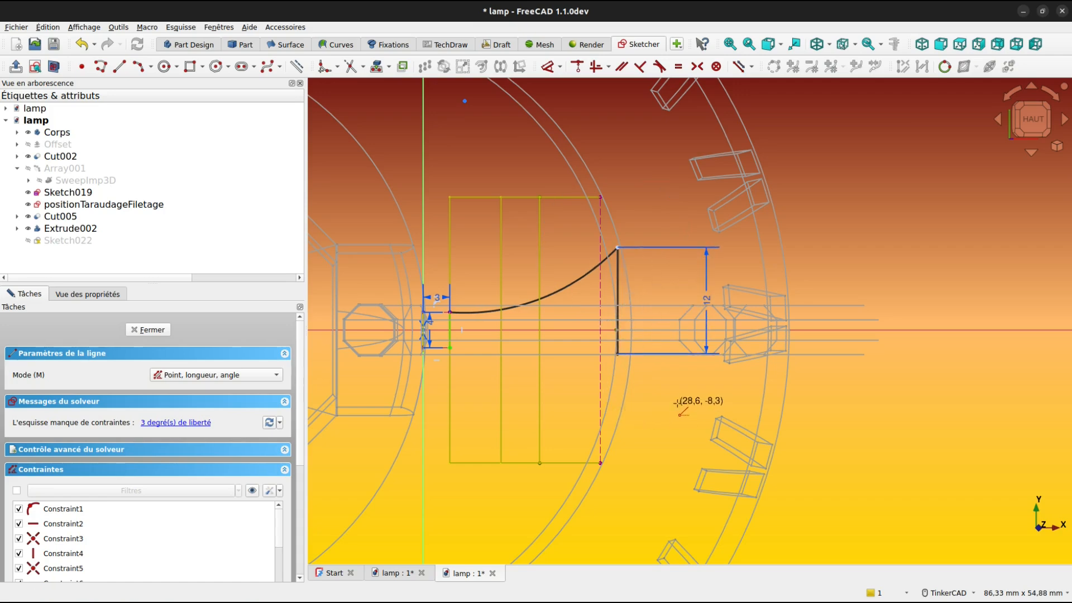
key(Escape)
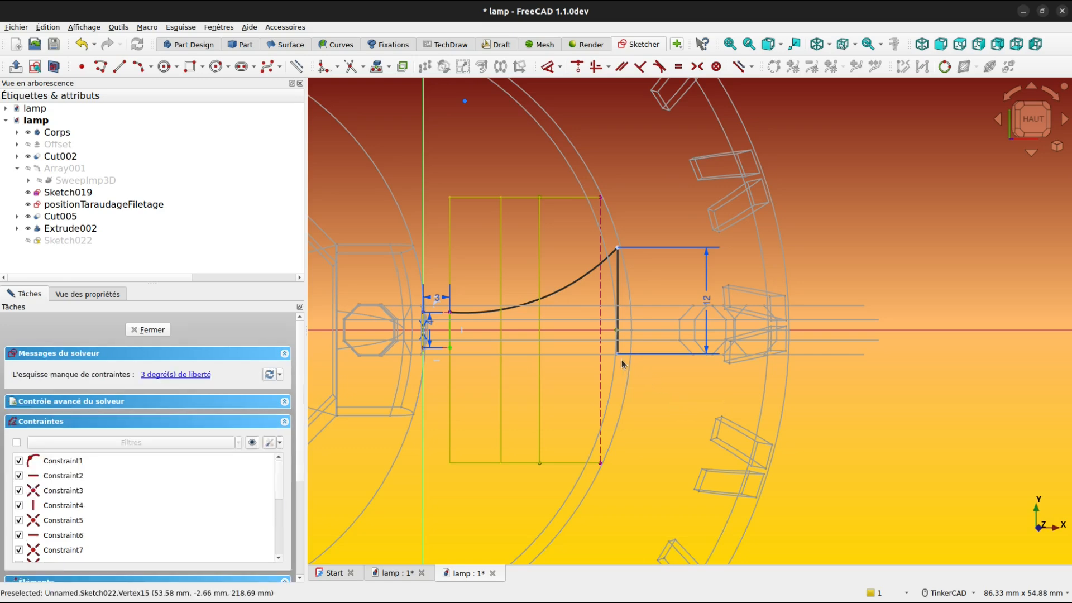
Constrain the two endpoints of the 12 mm vertical line to be symmetric about the horizontal axis
drag(618, 356, 621, 381)
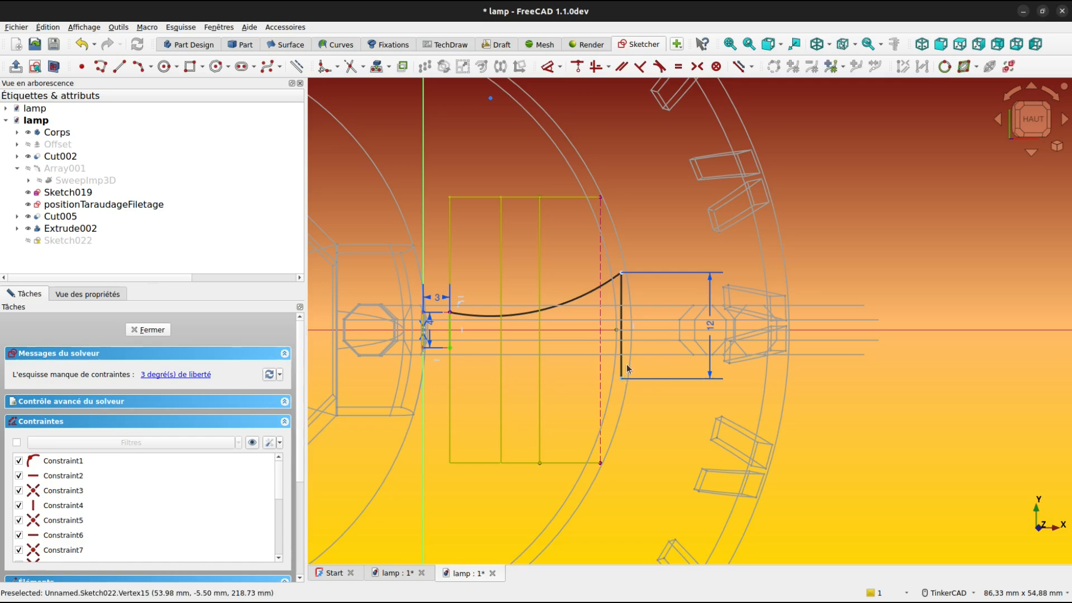
scroll(638, 334, up, 2)
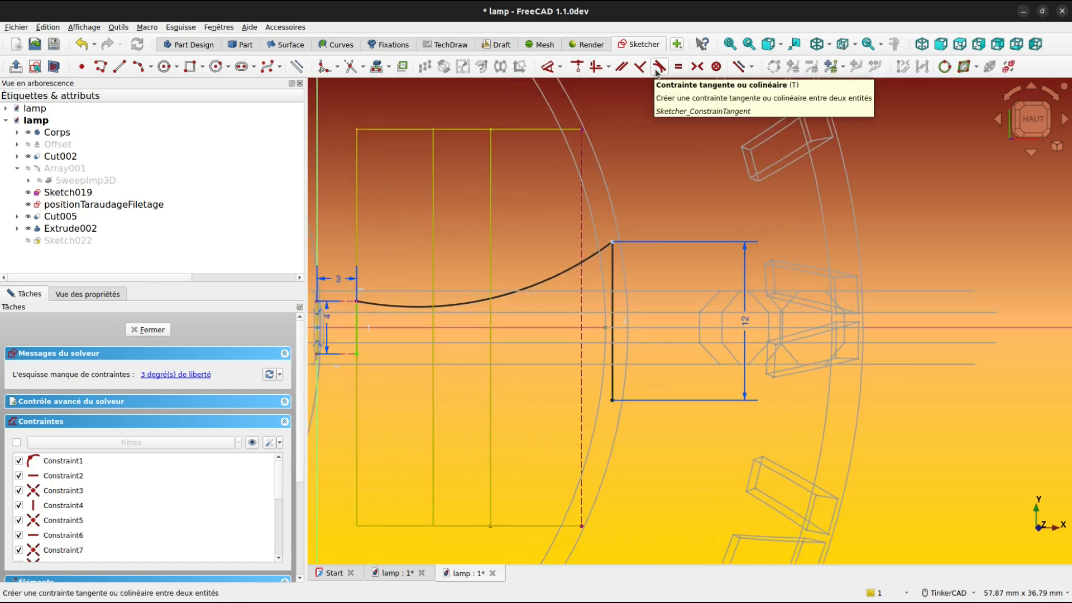
click(697, 67)
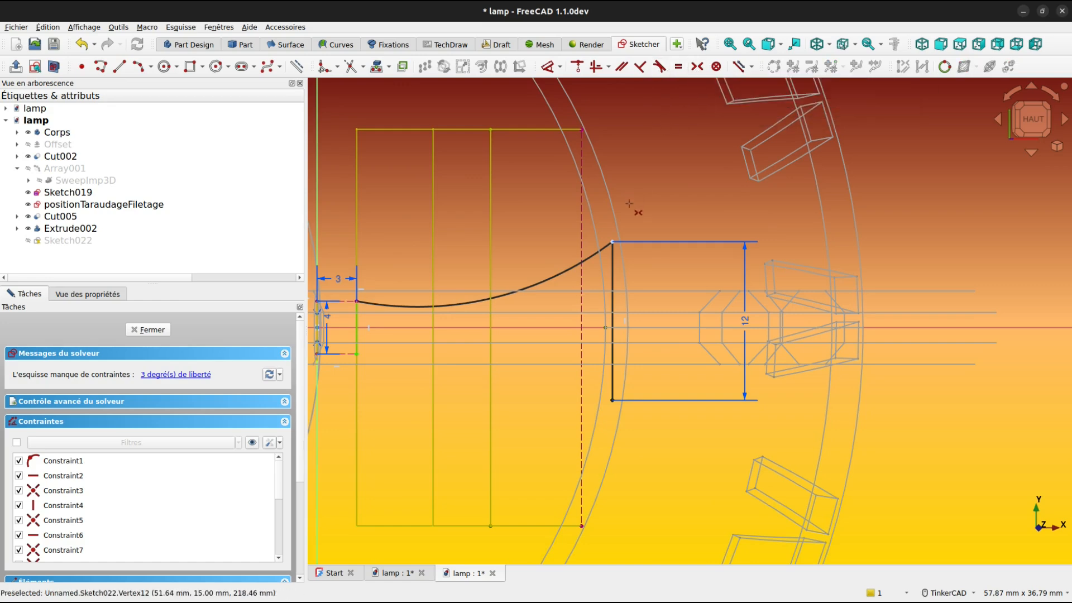
click(619, 235)
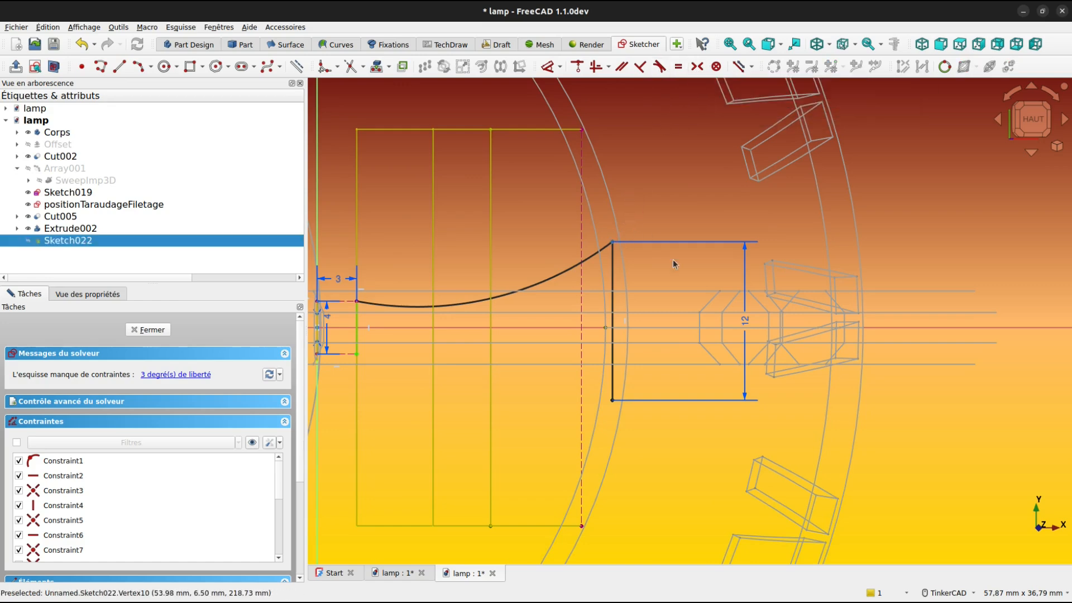
click(610, 400)
click(554, 328)
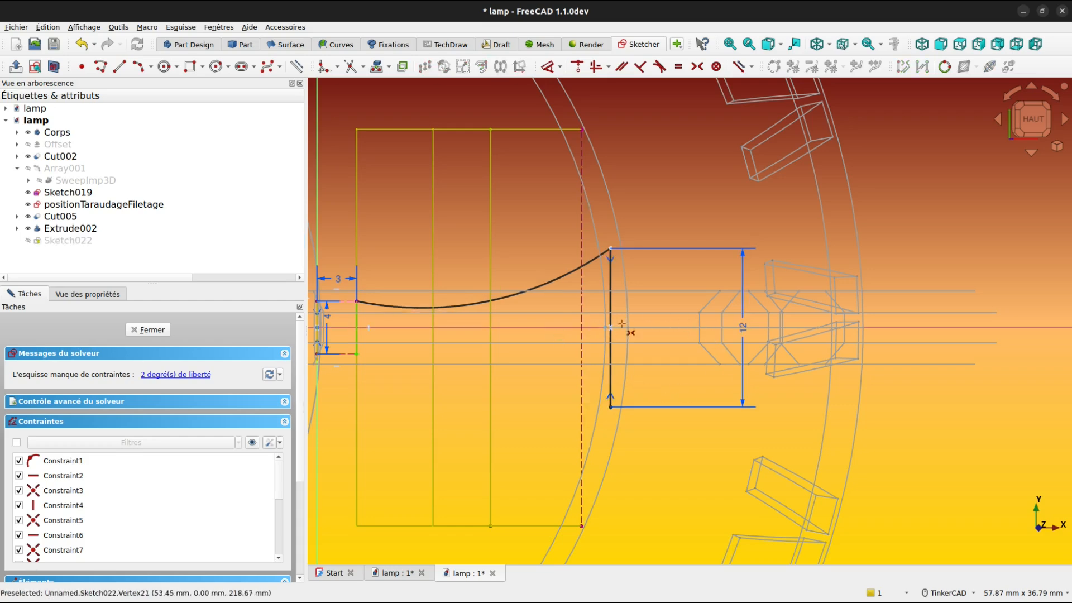
right_click(639, 306)
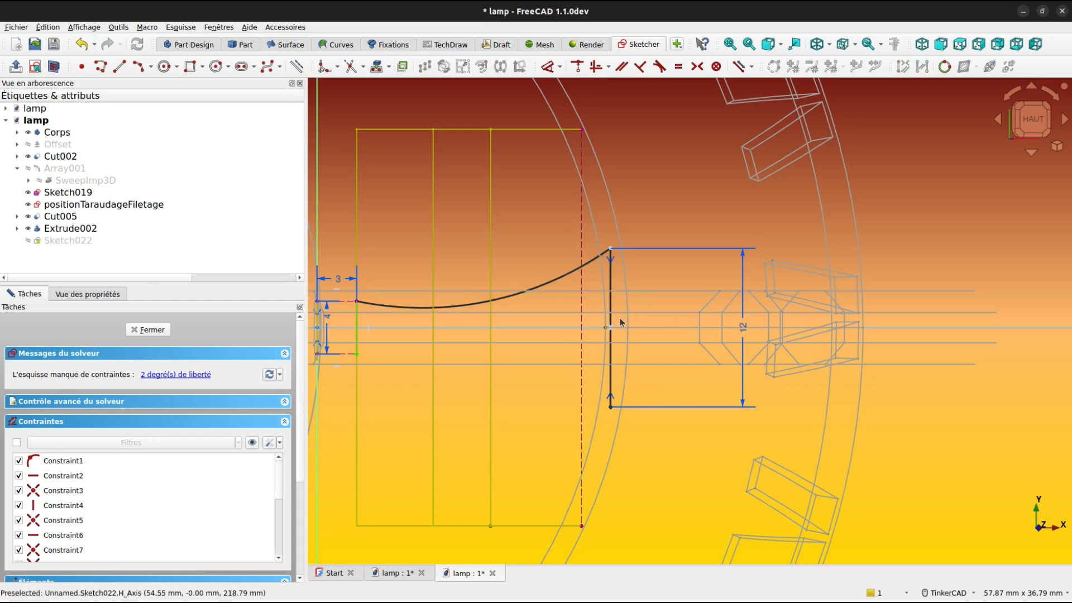
Move the 12 mm line closer to the dashed construction line and set the arc's radius to 42 mm
drag(614, 313, 588, 314)
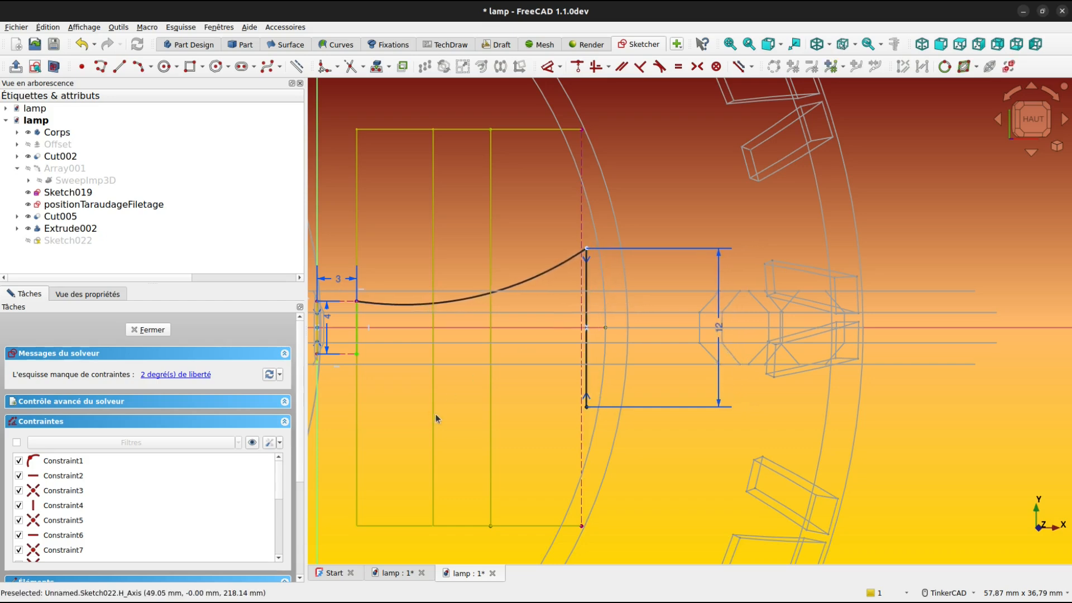
middle_drag(464, 395, 558, 381)
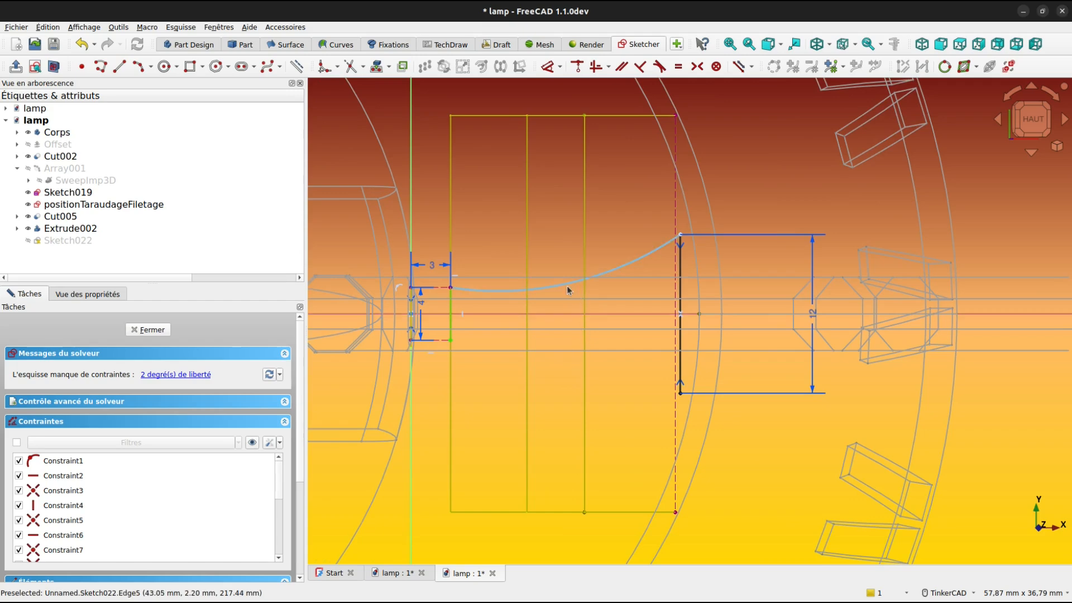
click(566, 287)
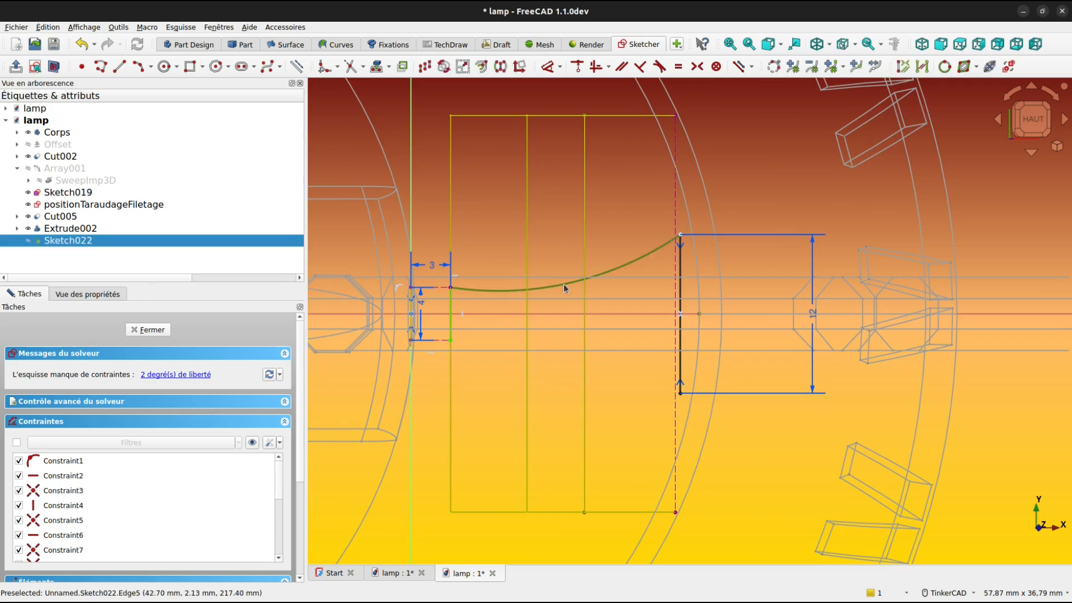
key(k)
key(r)
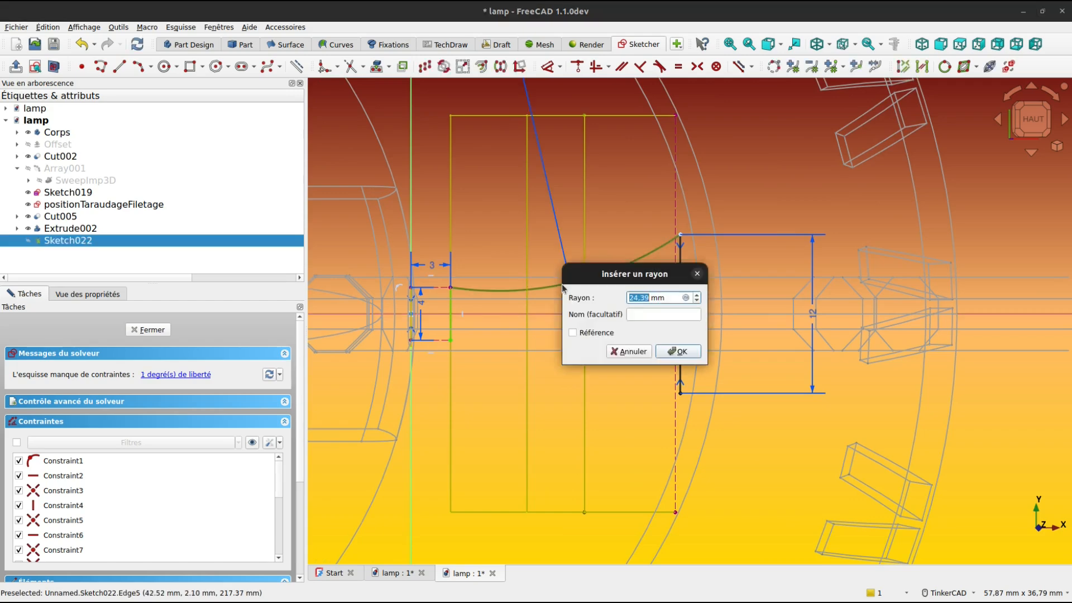
text(42)
key(Return)
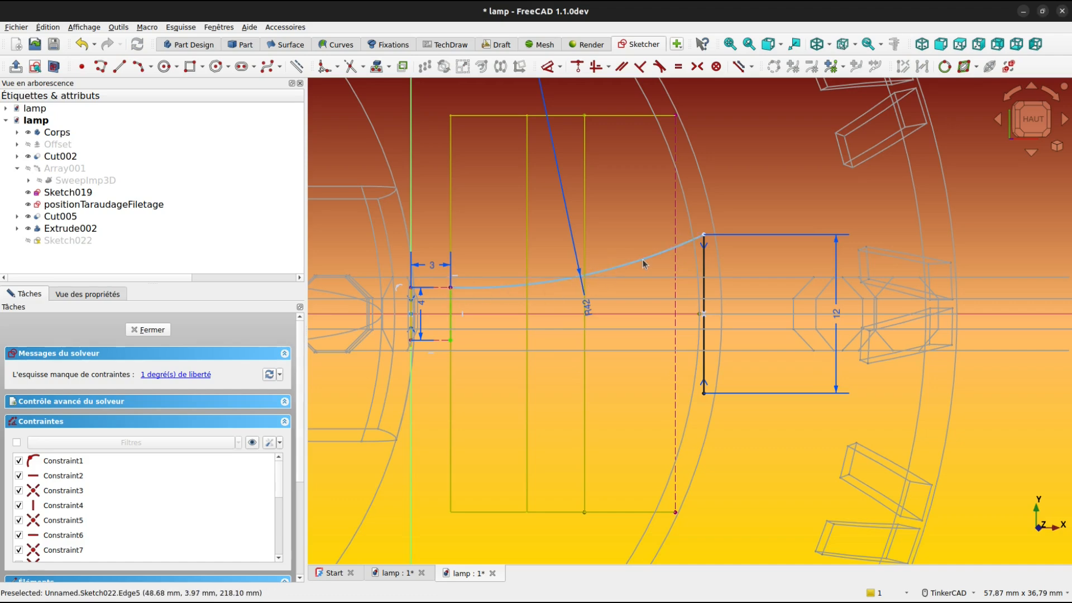
Reposition the R42 arc and constrain it perpendicular to the rectangle's outer vertical edge
drag(642, 260, 637, 244)
click(641, 66)
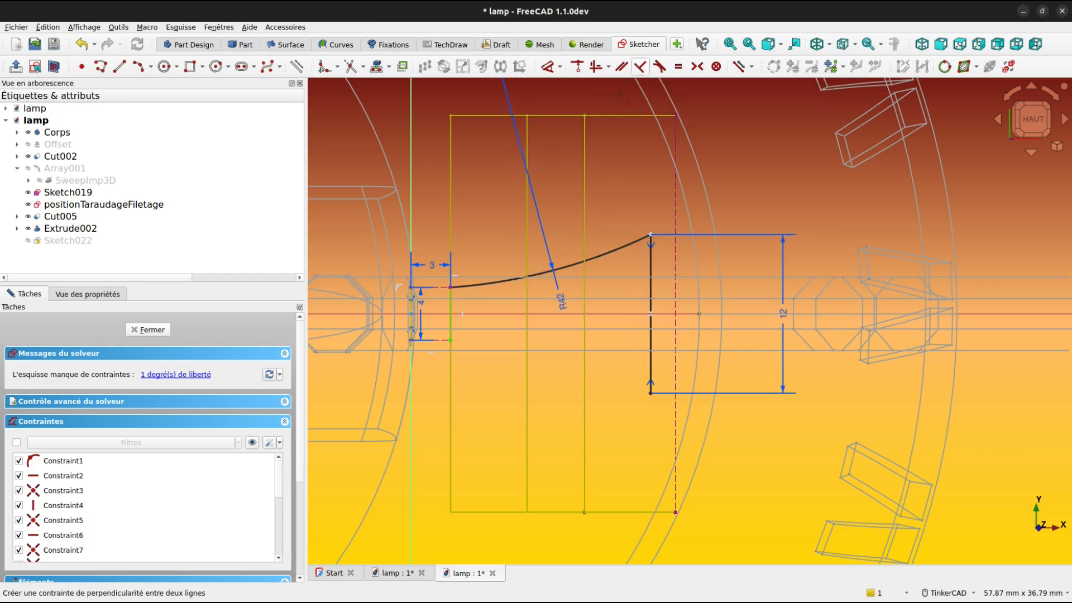
click(497, 275)
click(451, 300)
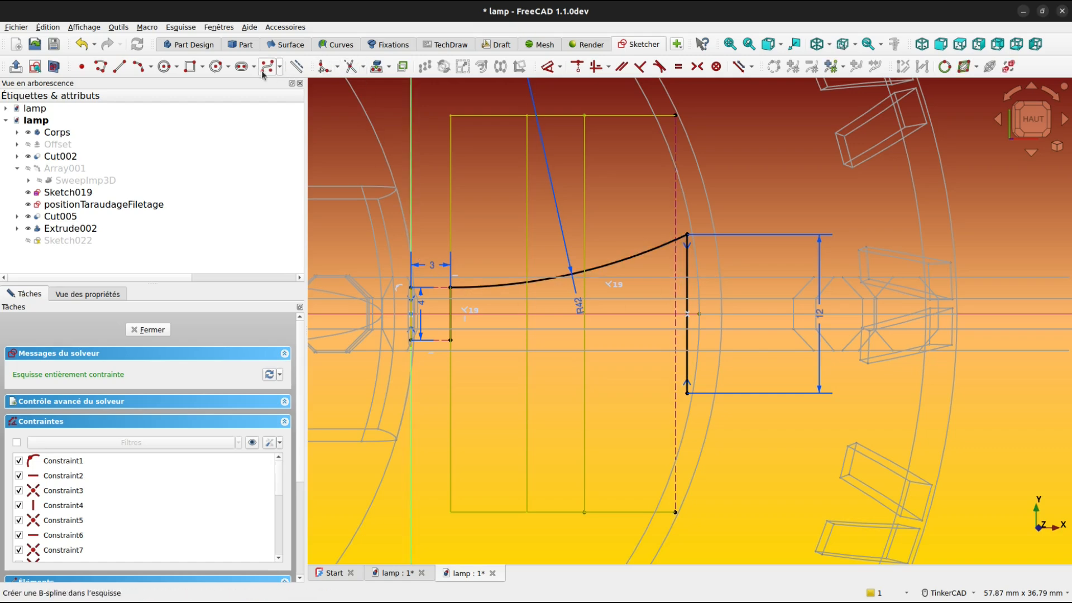
Draw a three-point arc from the rectangle's lower outer corner to the 12 mm line's lower end, passing through about (12.7, -3.3)
click(138, 66)
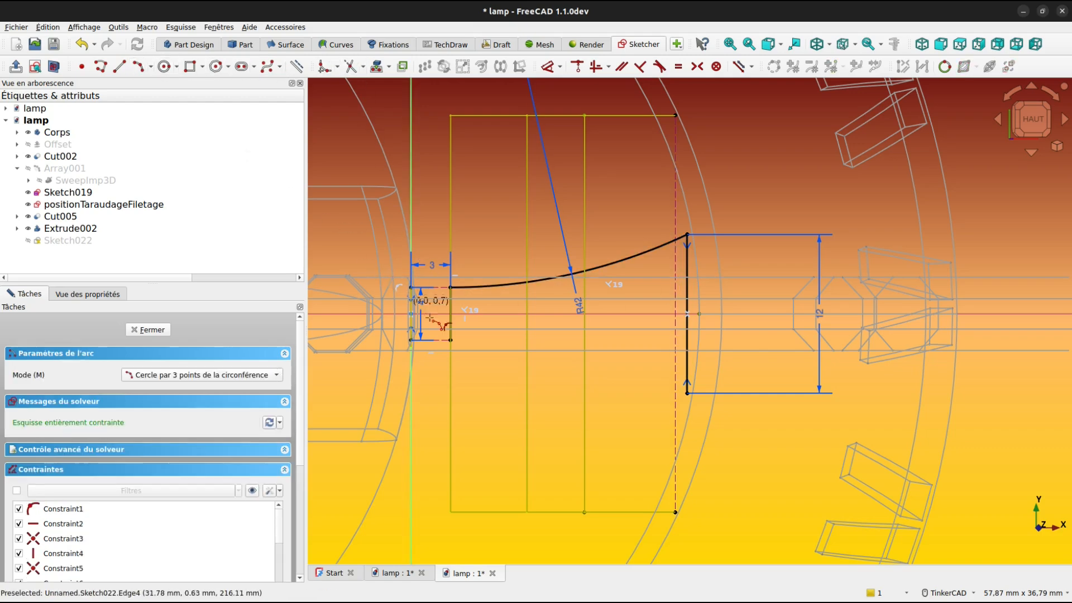
click(451, 340)
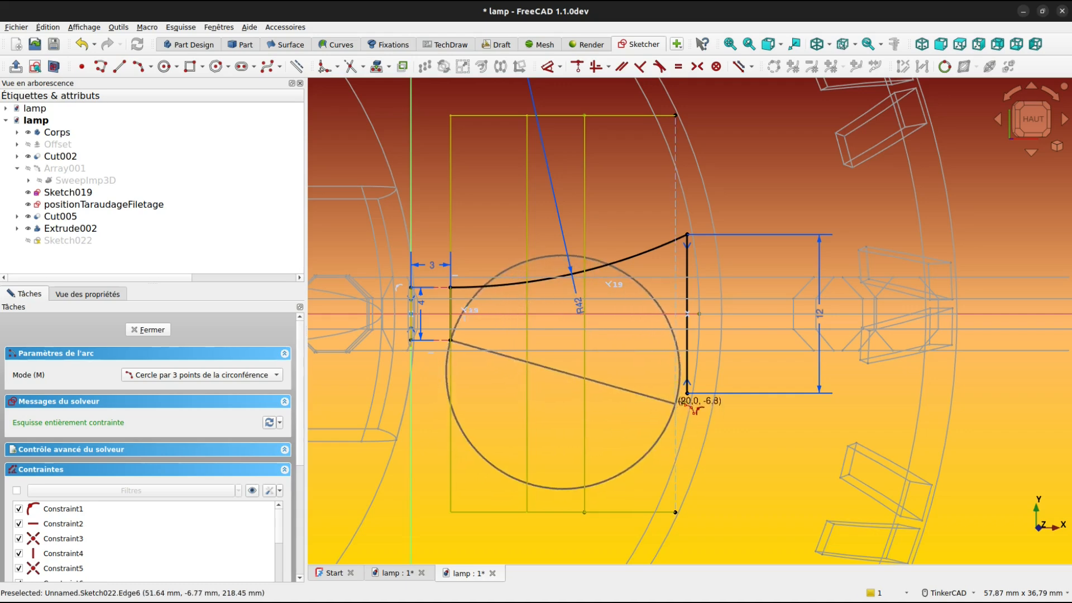
click(687, 393)
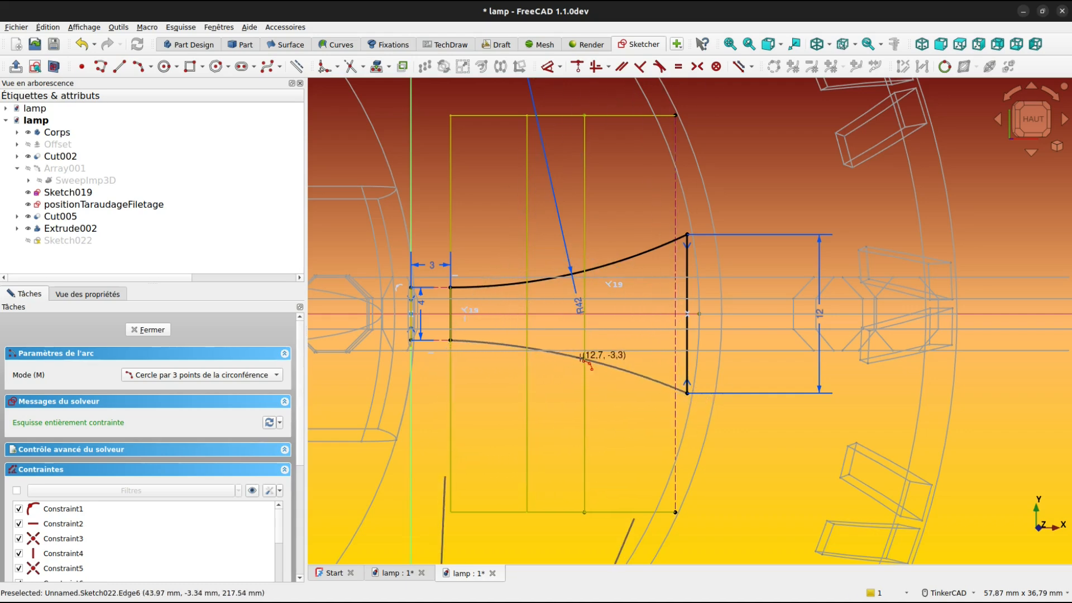
click(582, 359)
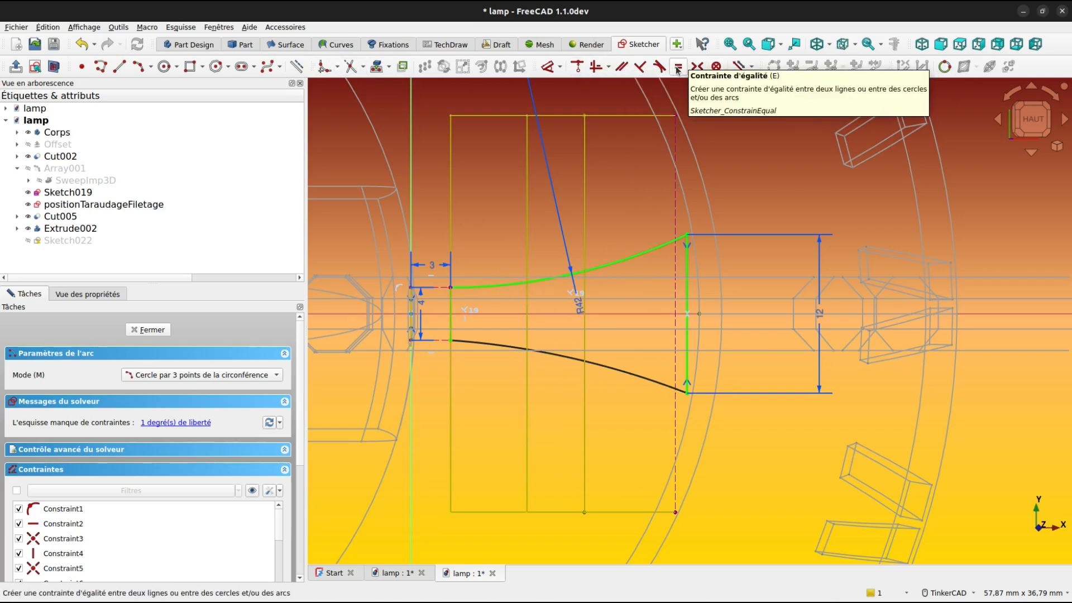
key(Escape)
Apply an equality constraint between the upper R42 arc and the lower arc
key(e)
click(530, 283)
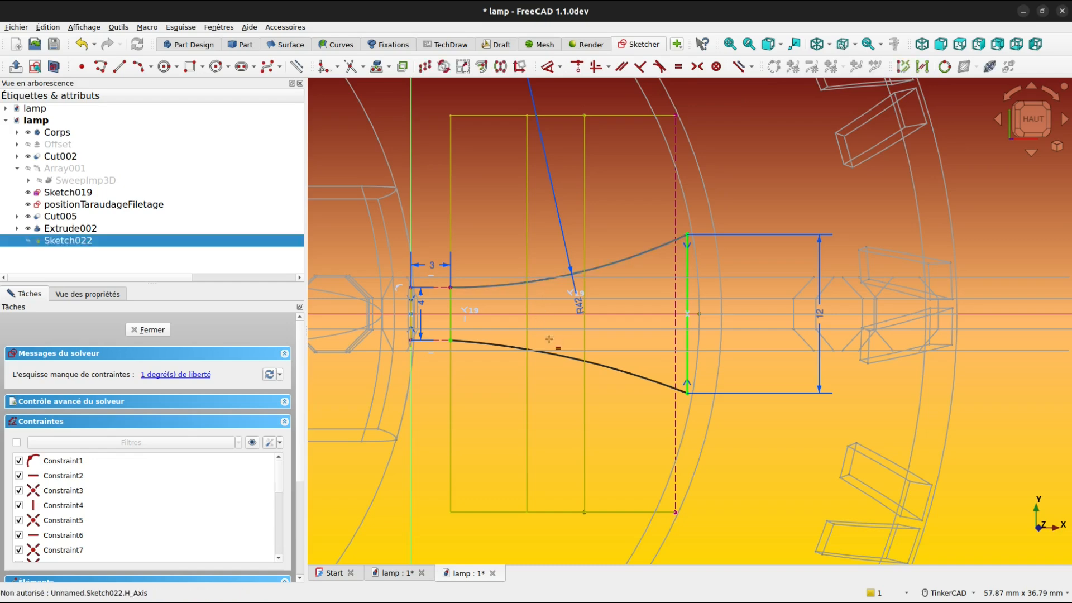
click(556, 355)
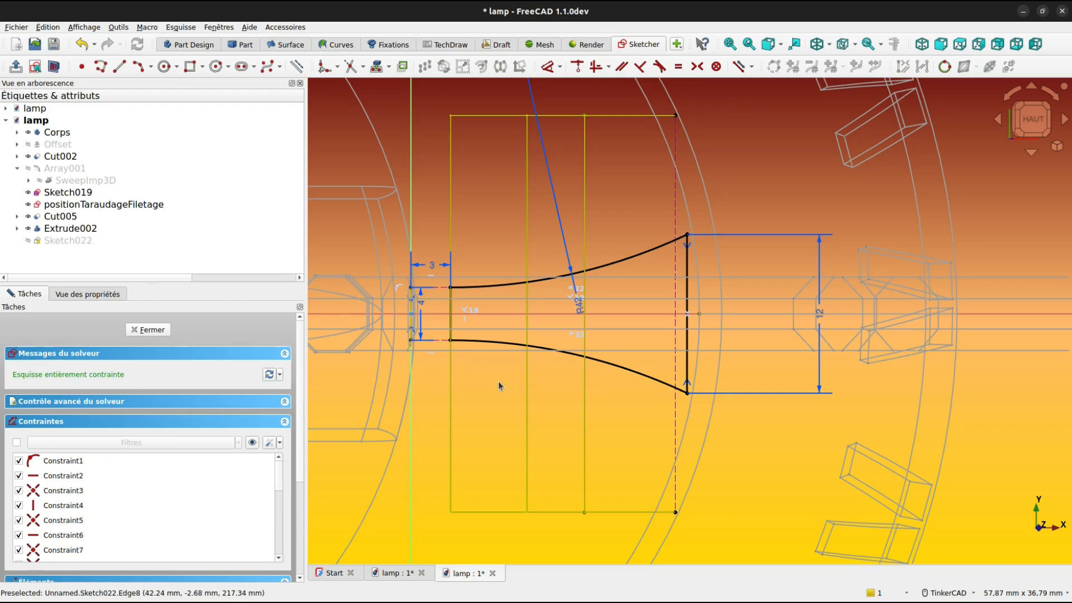
Finish the flared profile sketch and extrude it symmetrically along its normal by 30 mm
click(158, 332)
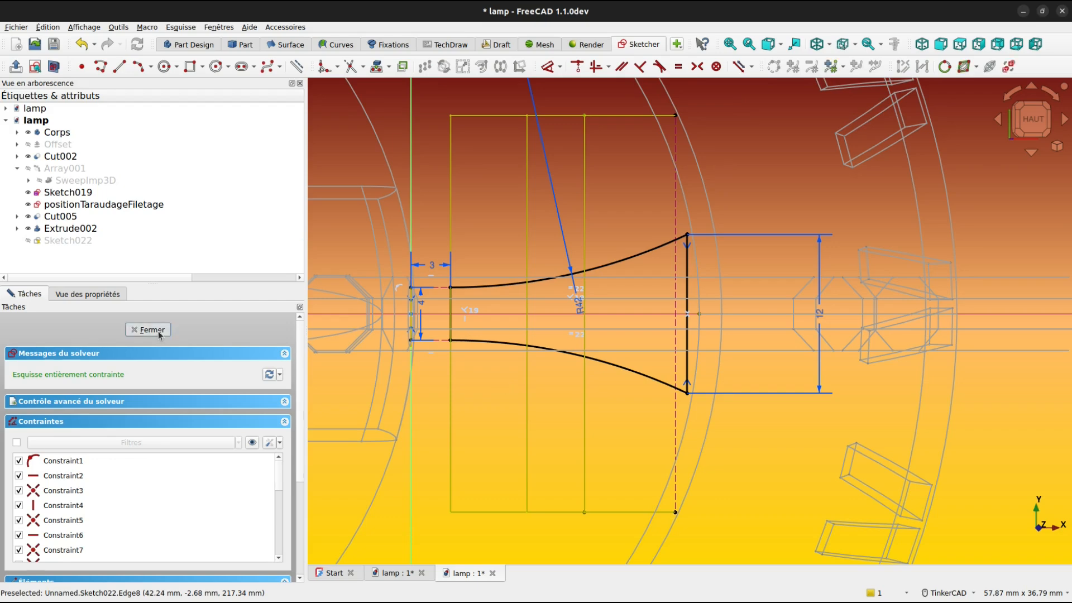
scroll(541, 320, down, 3)
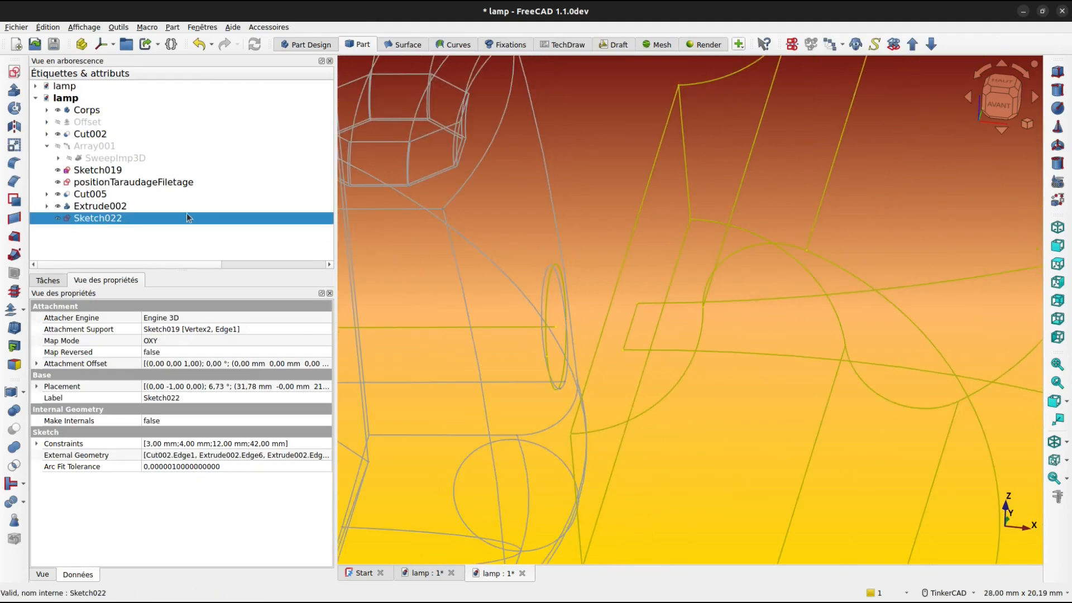
click(110, 219)
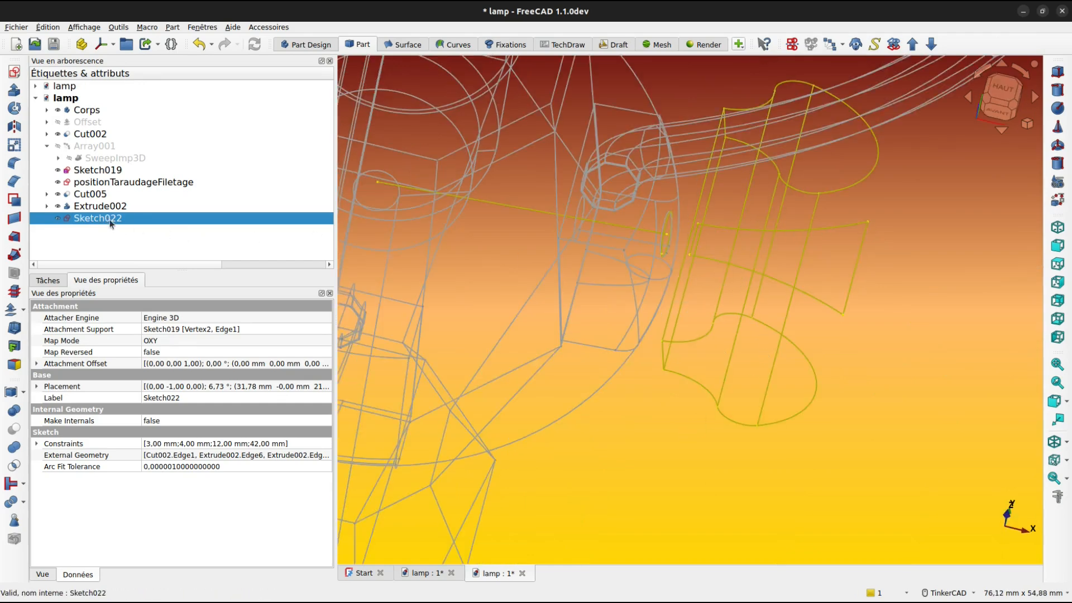
click(14, 89)
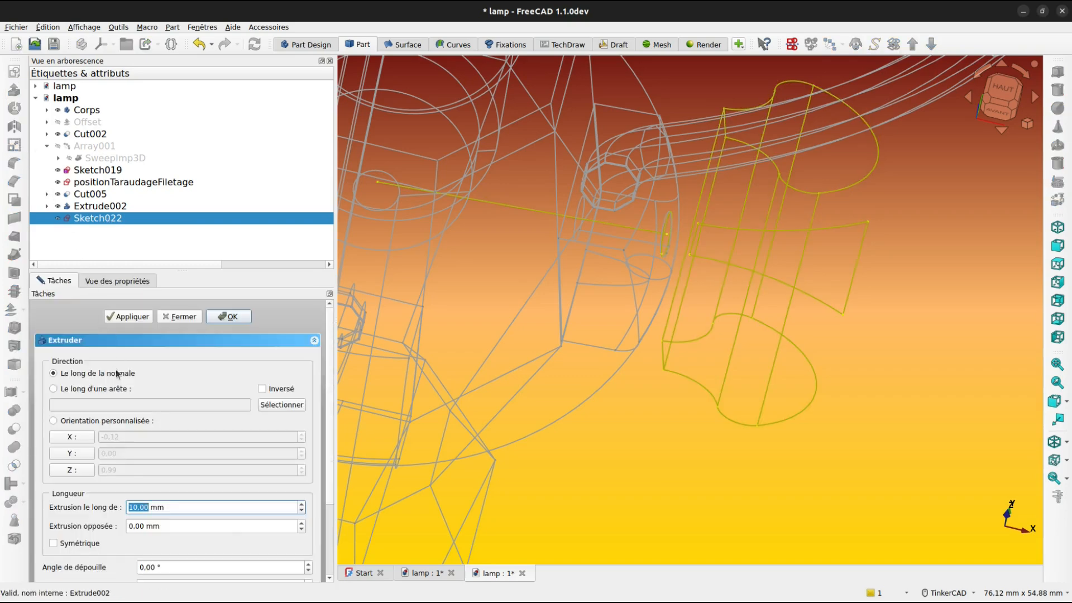
click(54, 543)
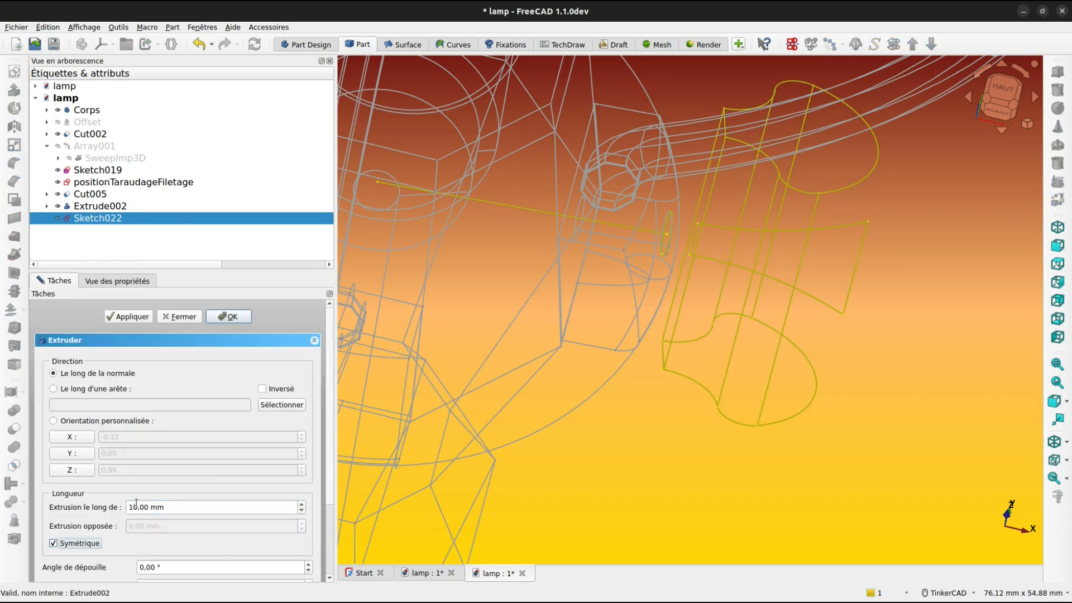
drag(131, 507, 118, 506)
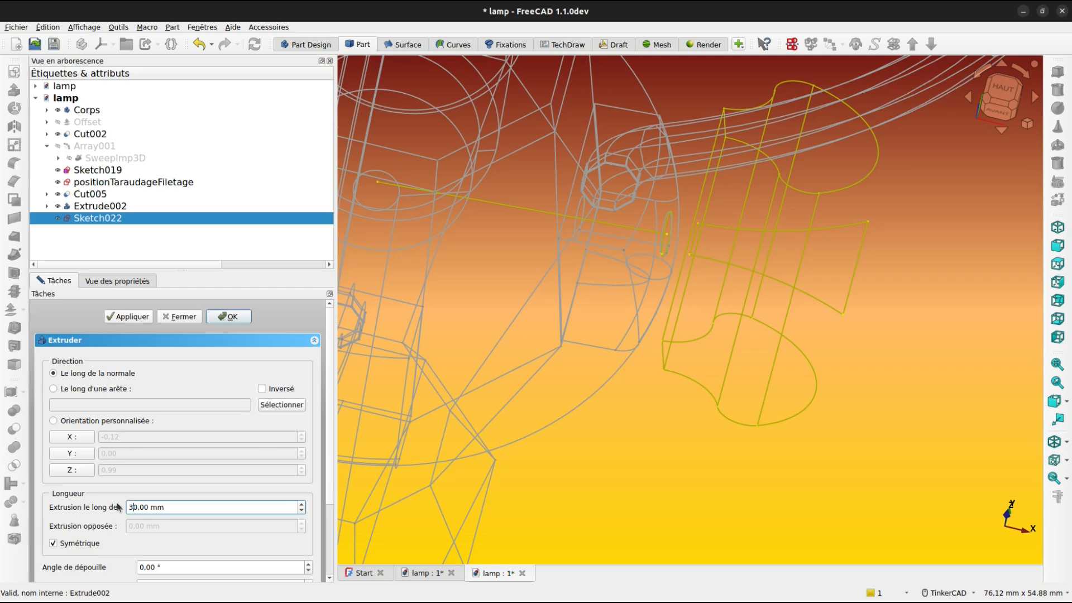
click(228, 317)
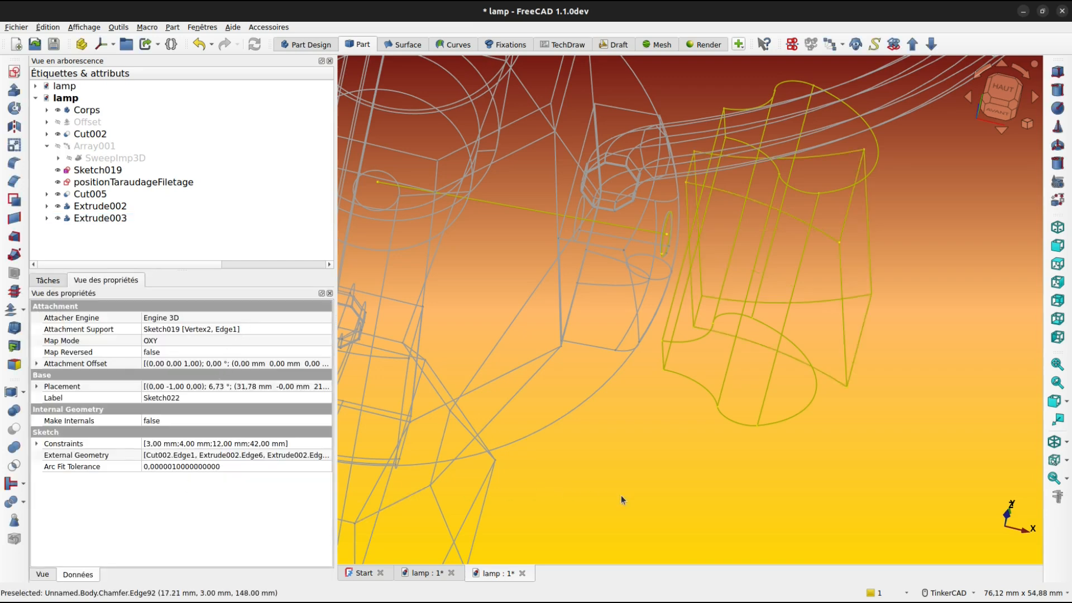
Restore the shaded display and create a boolean intersection of Extrude002 and Extrude003 to form the butterfly knob
key(Tab)
click(745, 513)
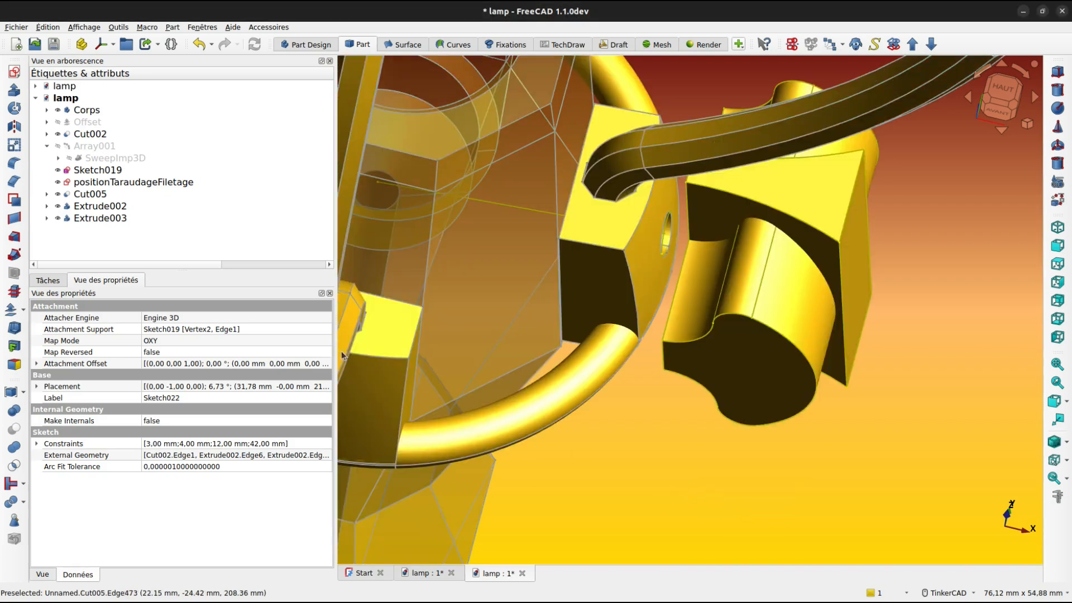
click(114, 209)
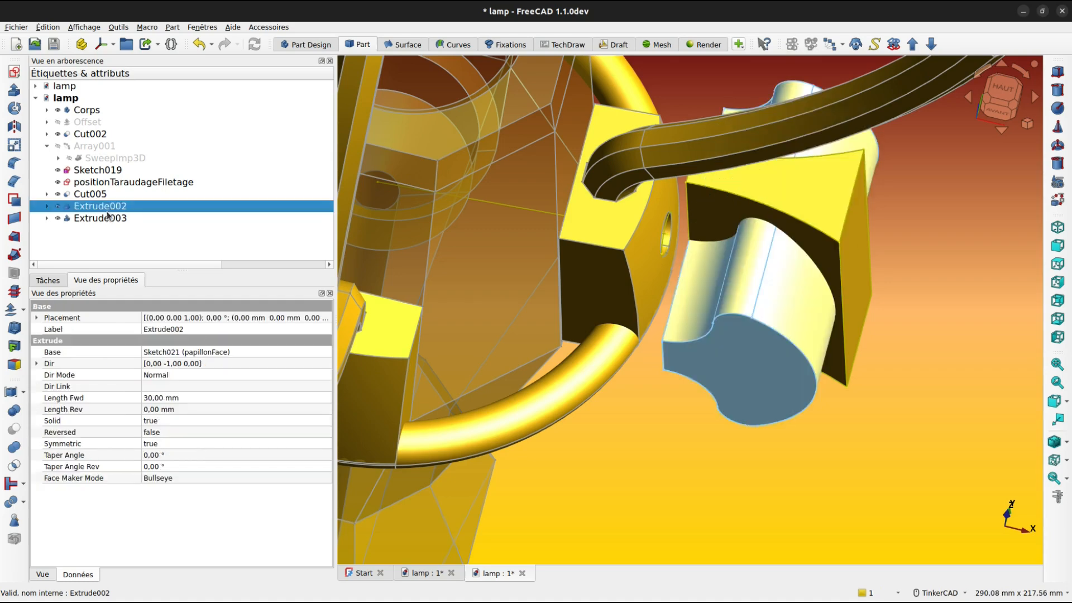
ctrl+click(101, 219)
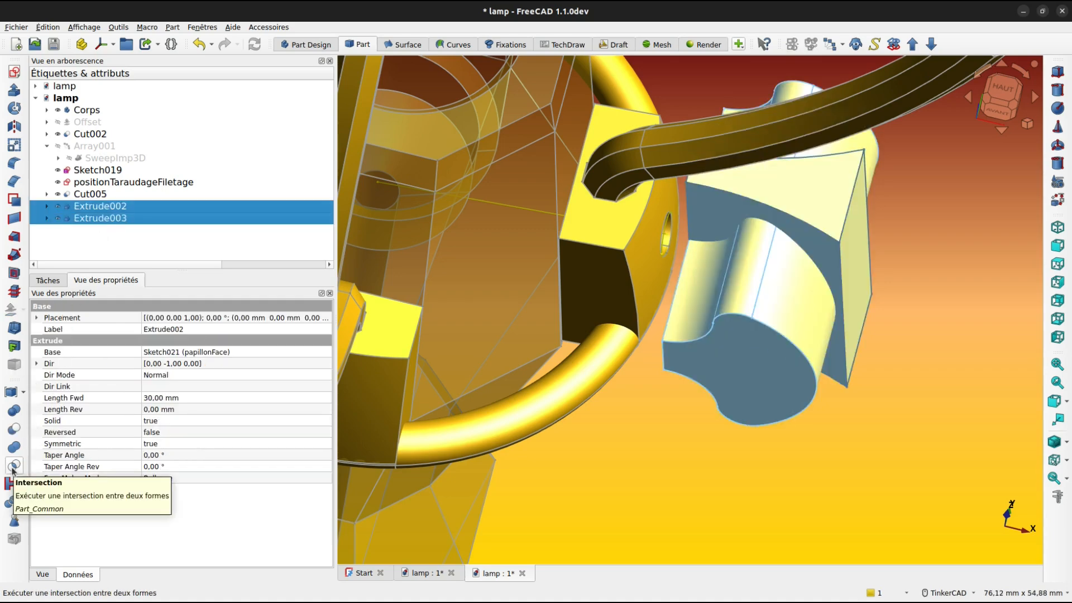
click(13, 467)
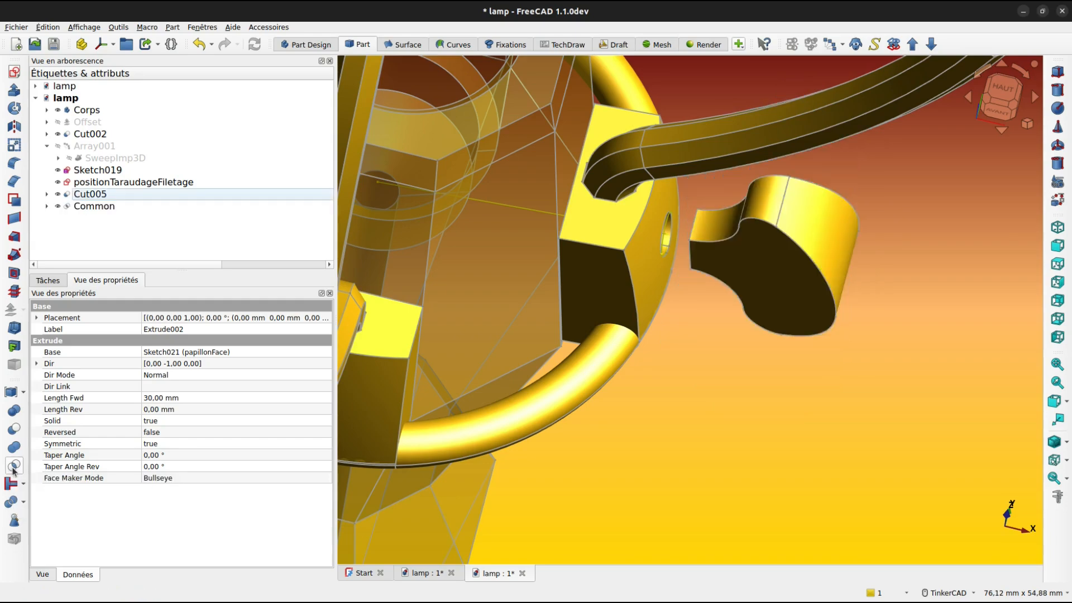
Fillet the curved outer edges on both sides of the intersected knob with a constant 1.5 mm radius
right_drag(820, 420, 871, 270)
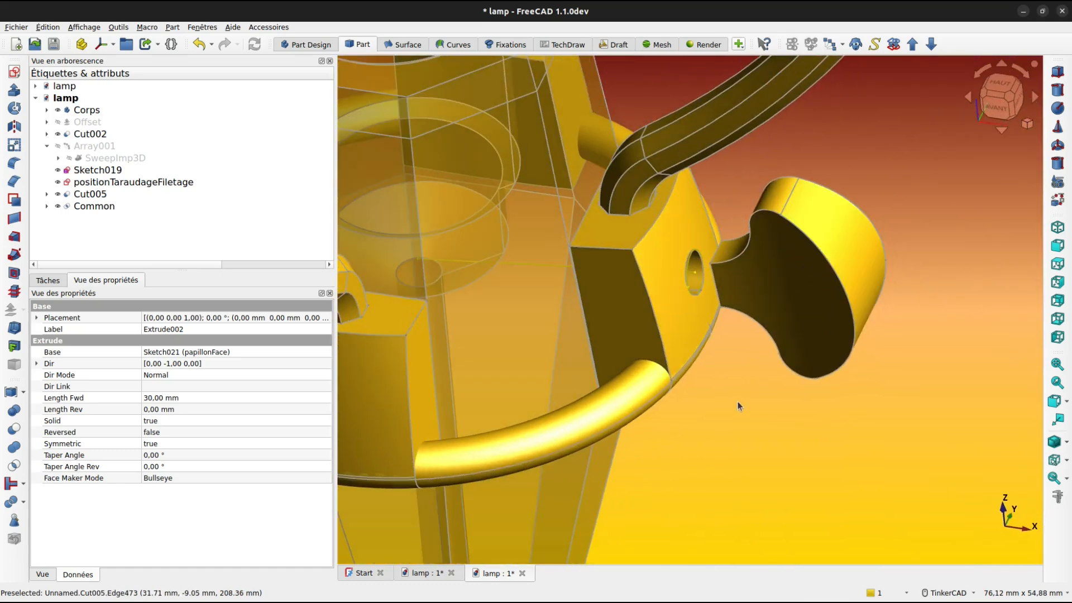
click(814, 246)
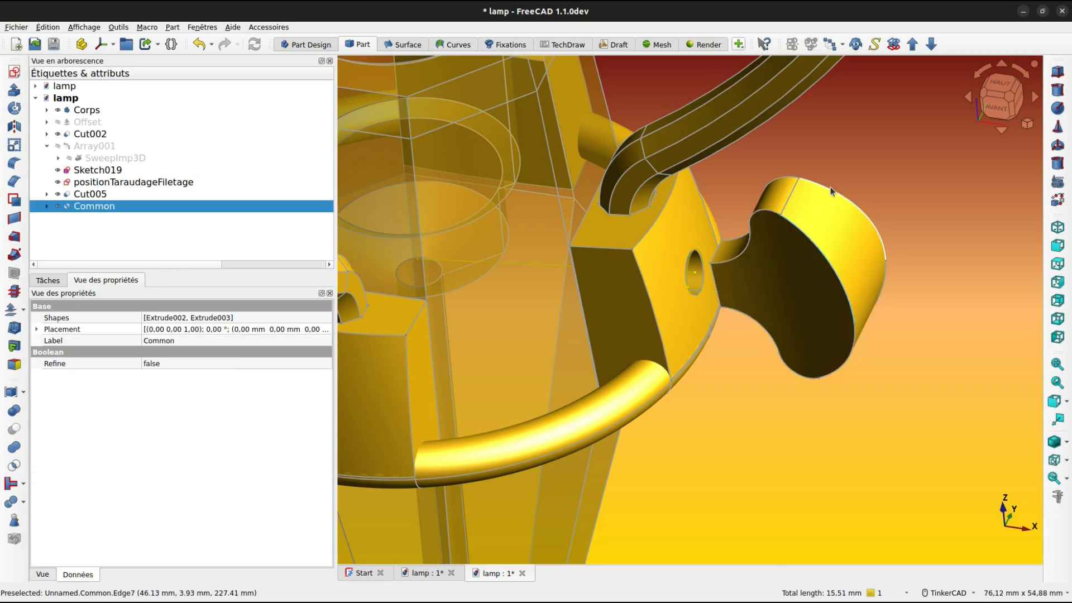
click(830, 186)
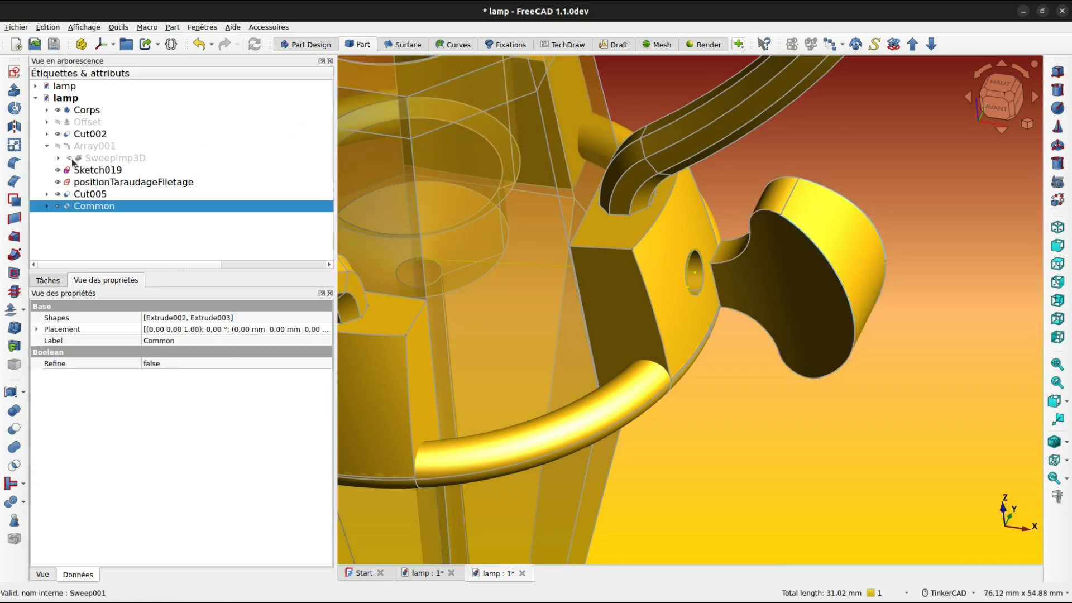
click(13, 163)
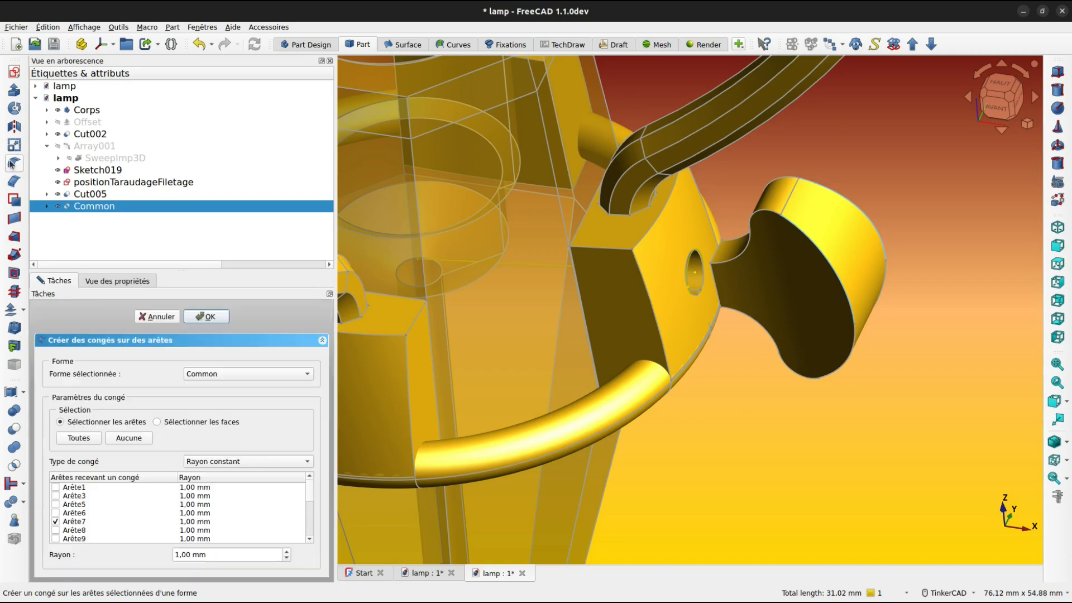
click(183, 554)
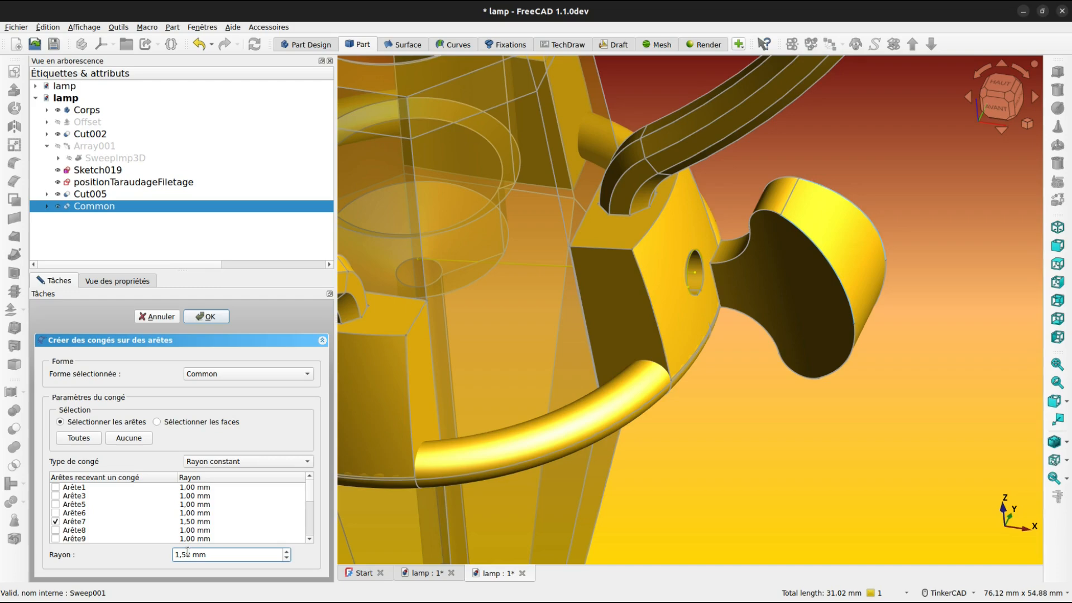
key(Return)
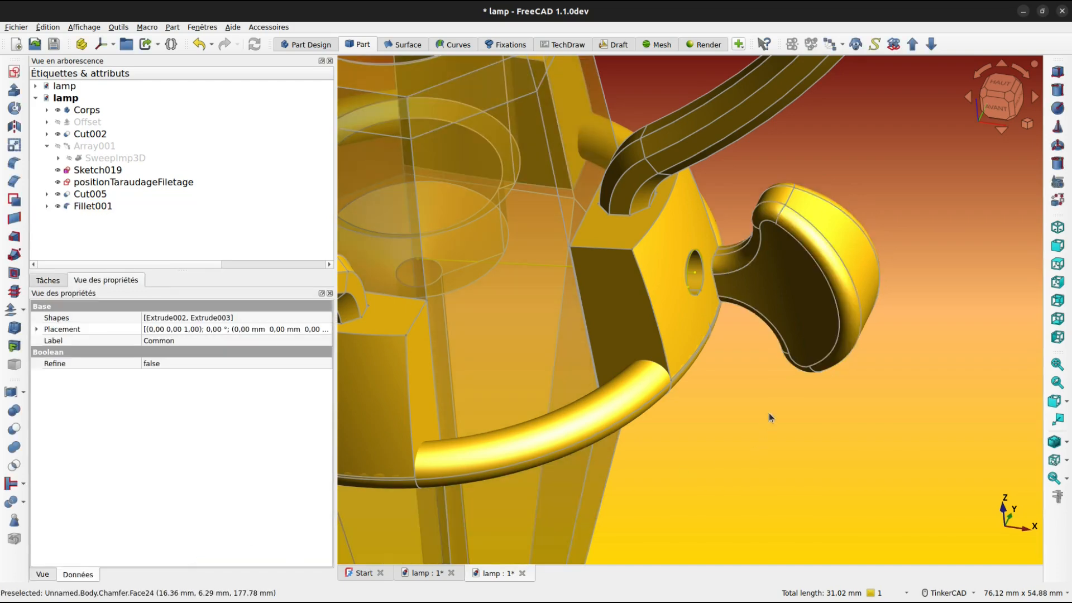
Insert a DIN metric threaded rod on the positionTaraudageFiletage circle at the mouth of the tapped hole
right_drag(821, 321, 747, 330)
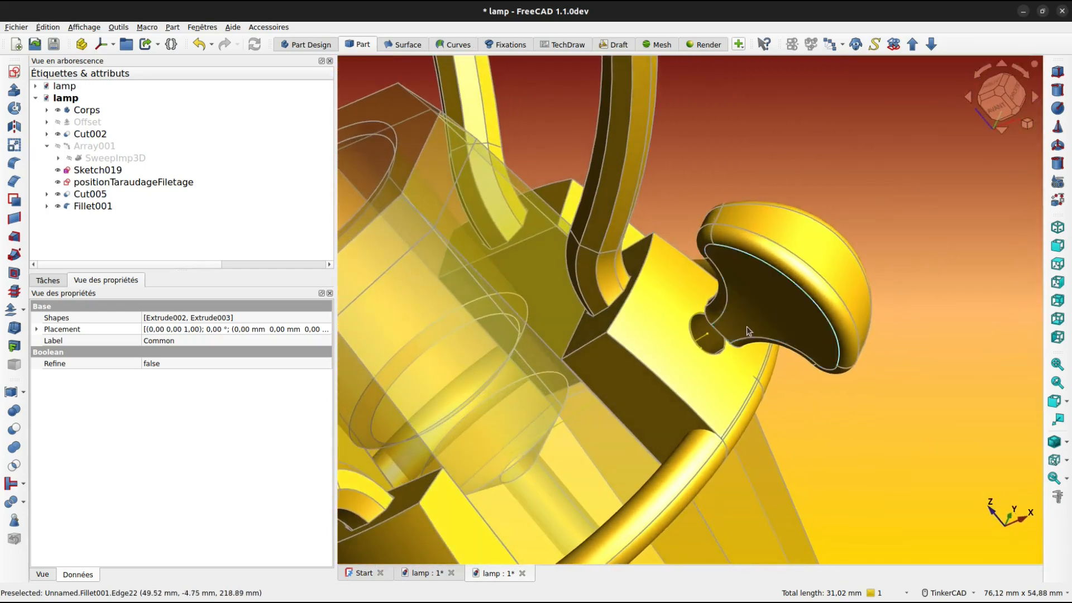
scroll(698, 331, up, 5)
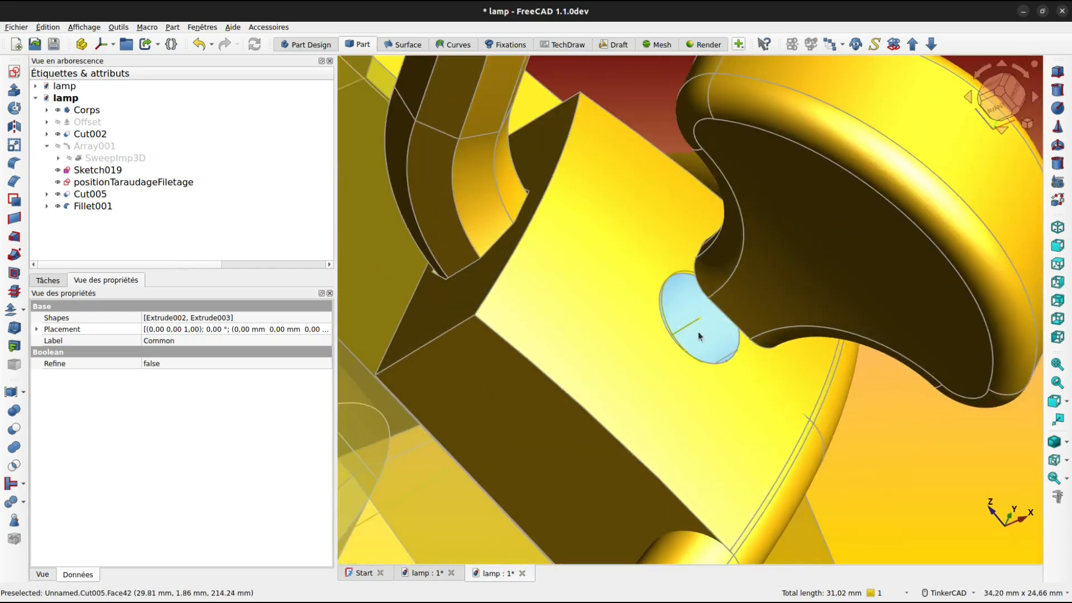
click(666, 319)
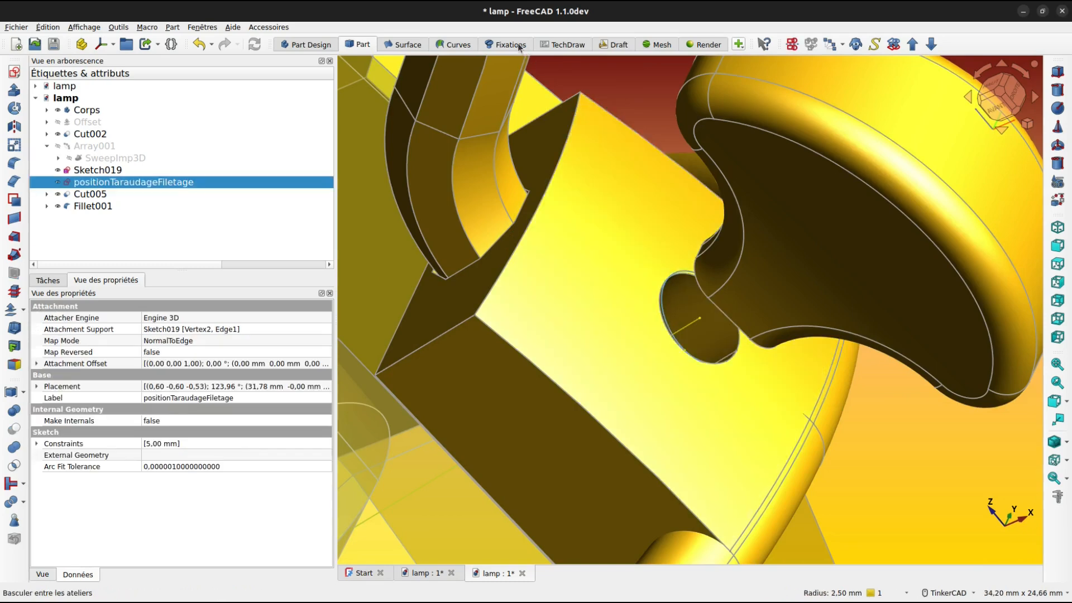
click(510, 45)
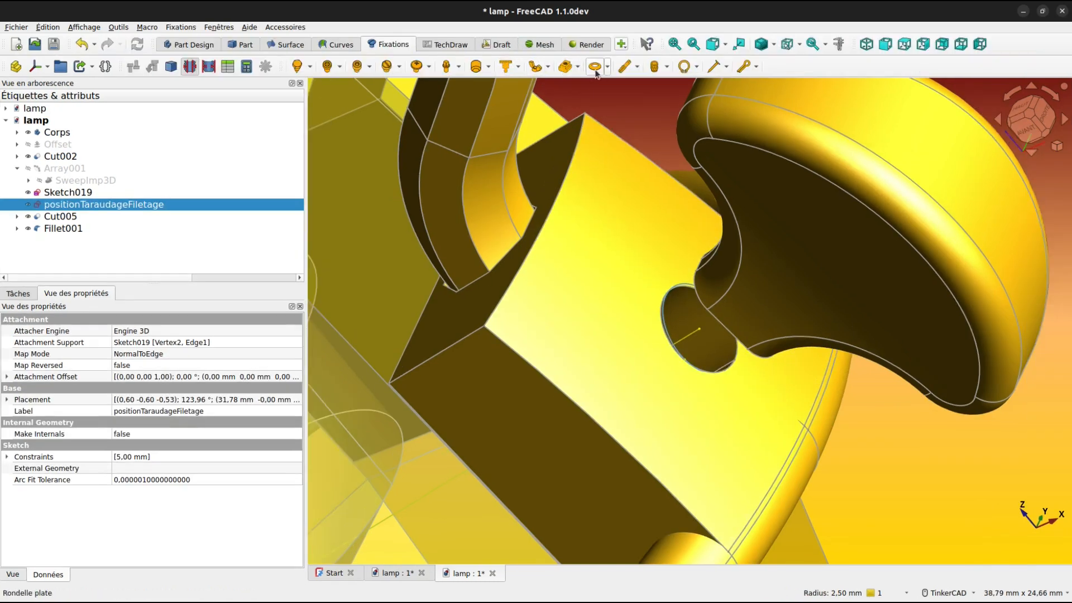
click(638, 69)
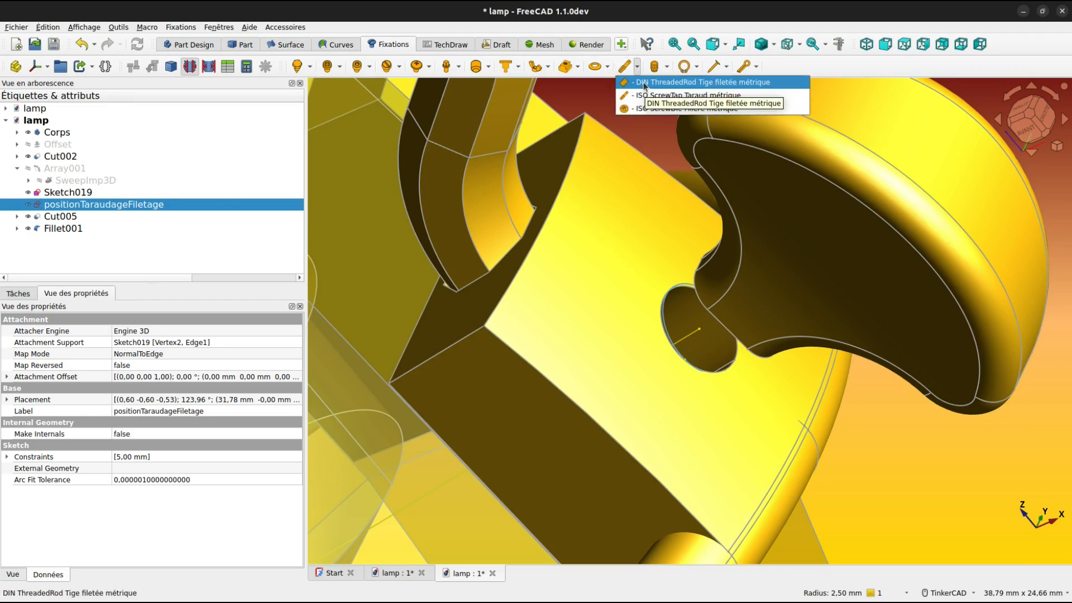
click(644, 83)
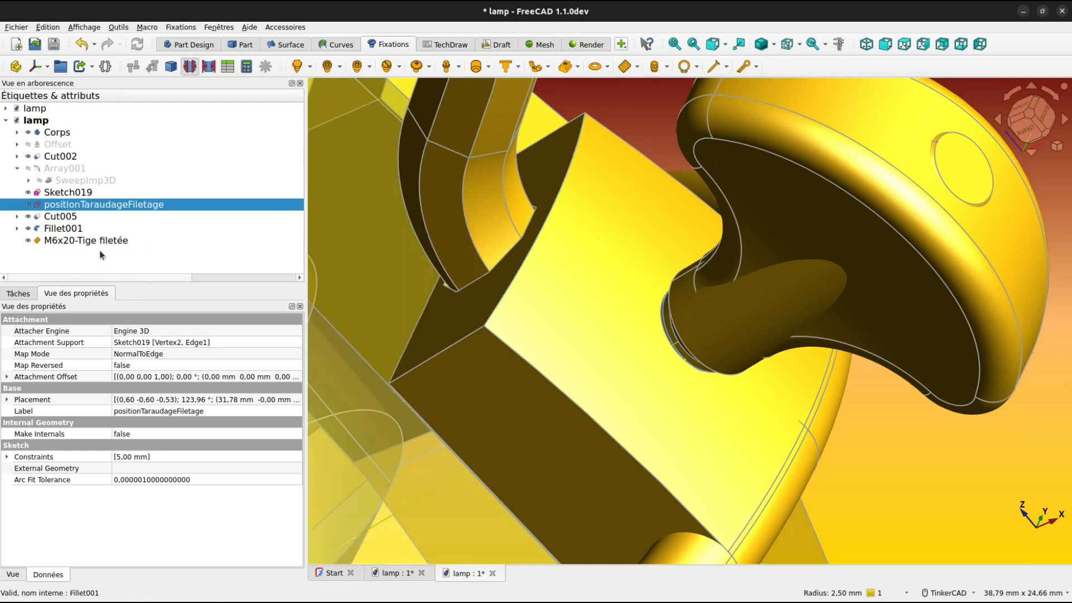
Look up the proposed hole diameter for an M6 metric screw in the screw hole calculator and close it
click(63, 244)
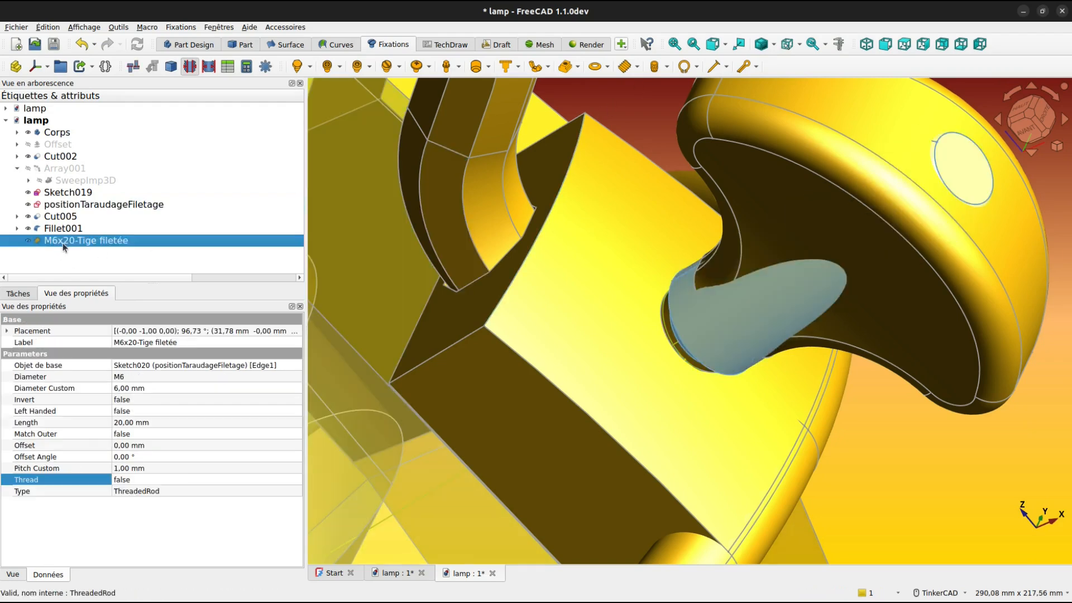
click(252, 68)
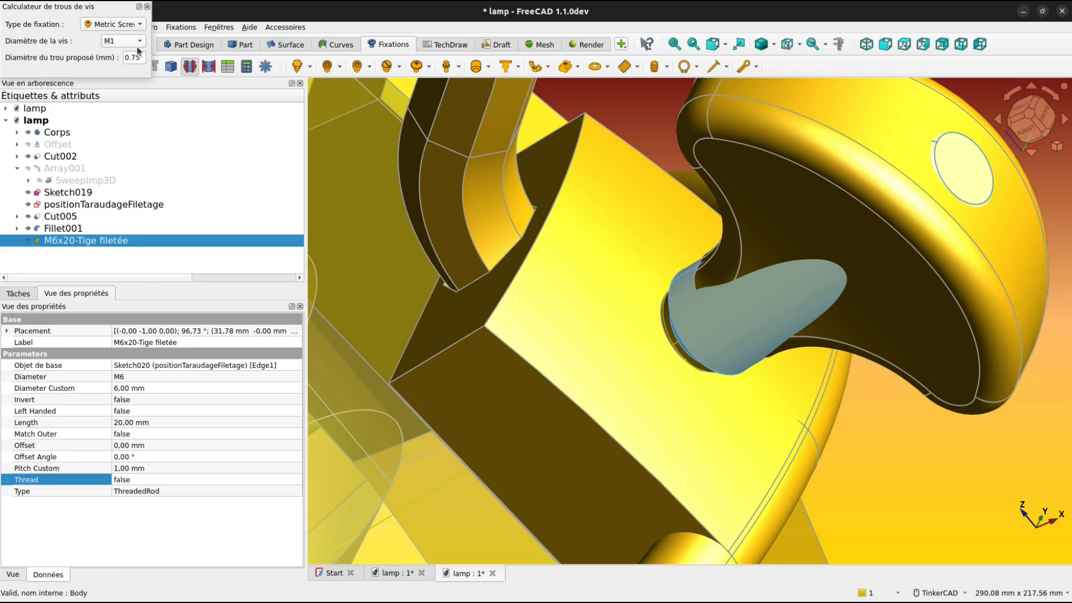
click(132, 44)
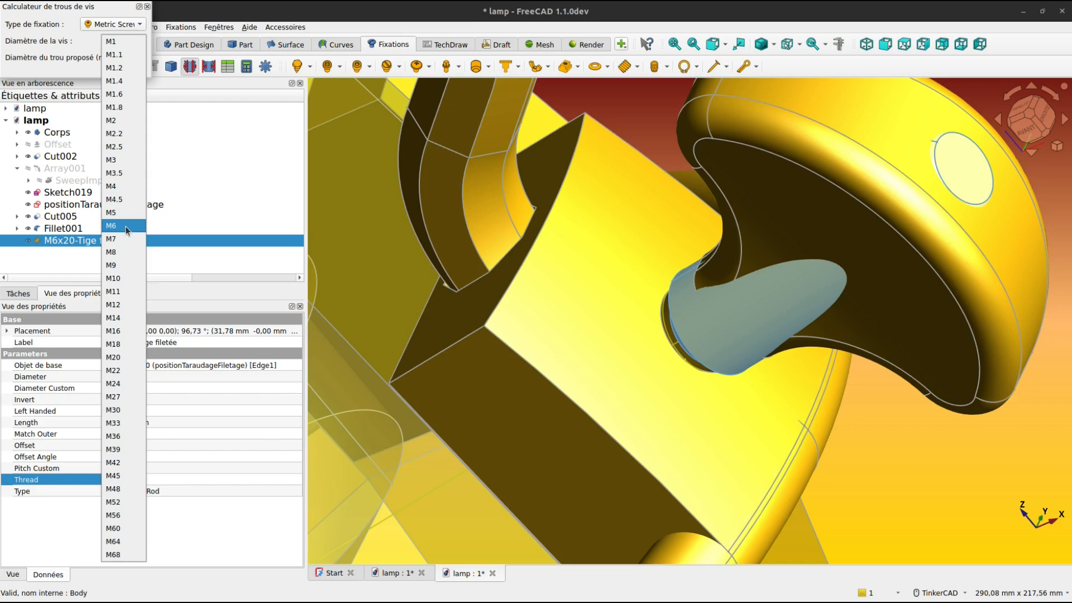
click(125, 227)
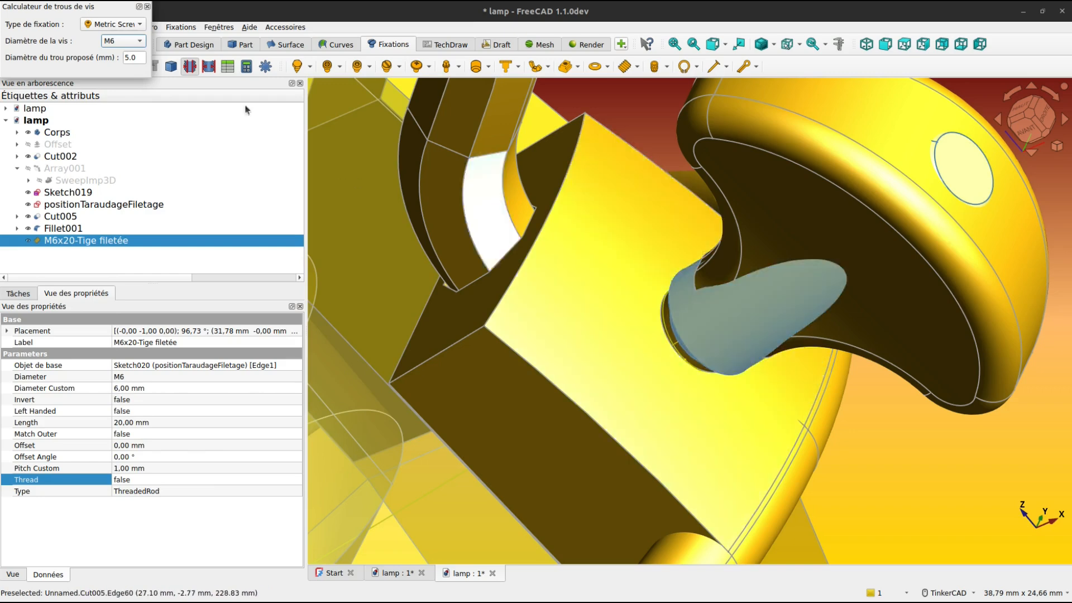
click(147, 7)
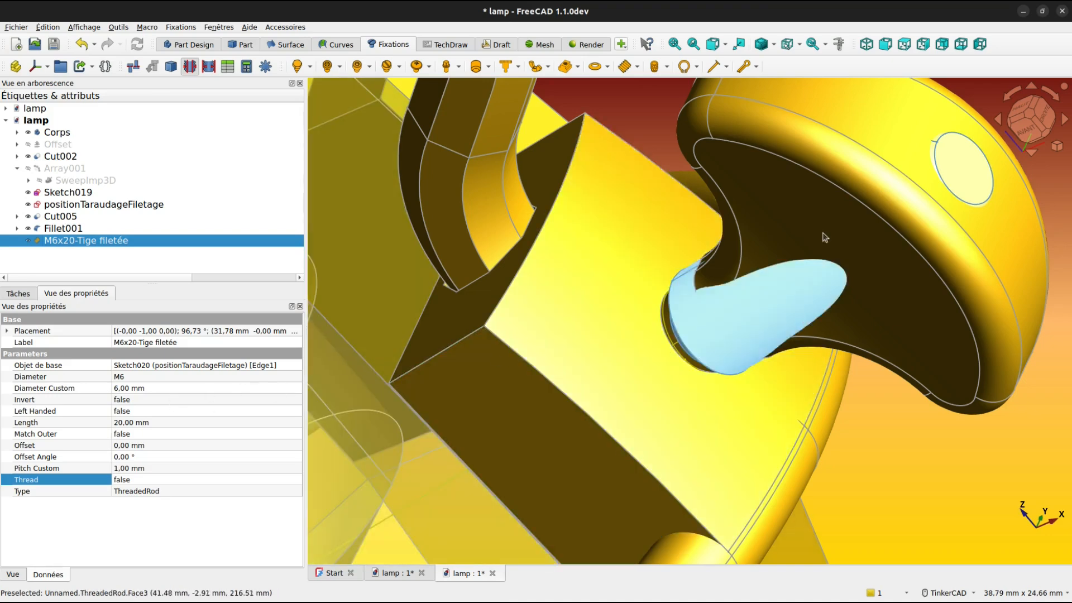
Invert the threaded rod's direction so it points into the lamp body and set its offset to 1 mm
right_drag(825, 238, 672, 207)
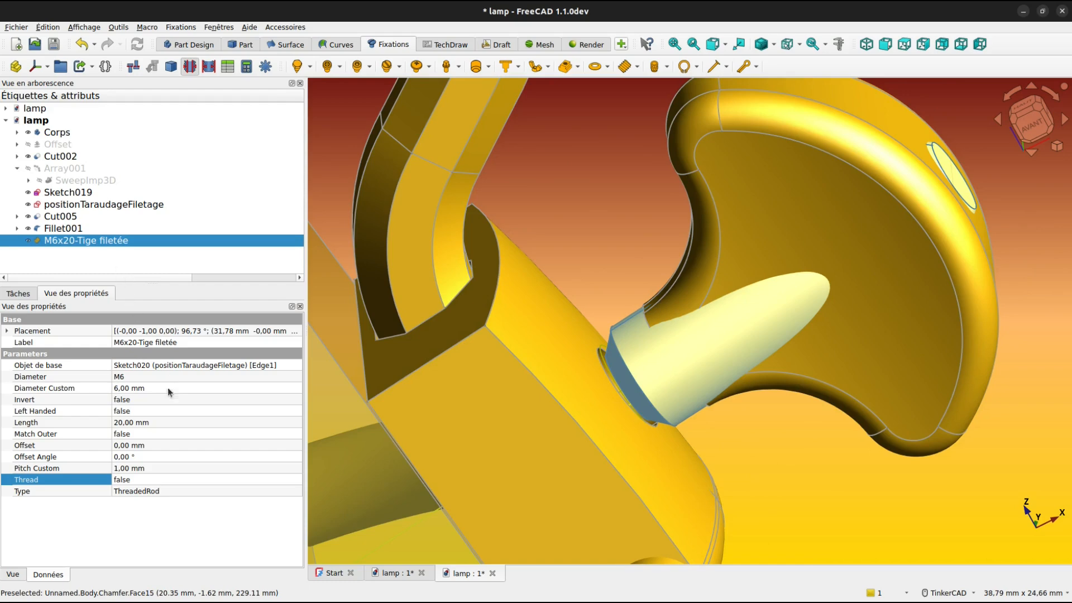
click(141, 400)
click(141, 401)
click(141, 412)
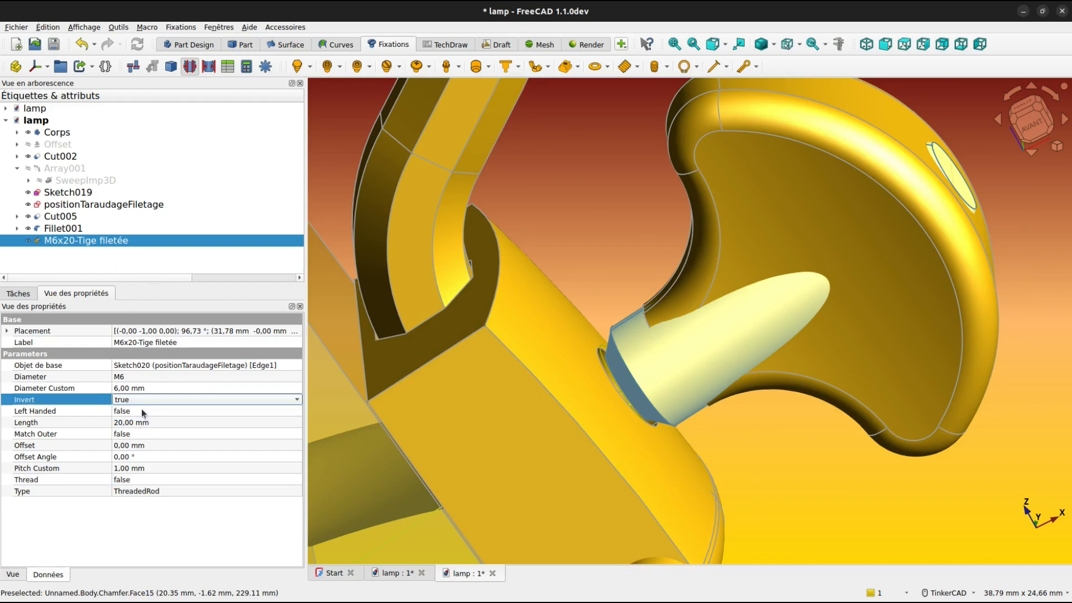
click(151, 520)
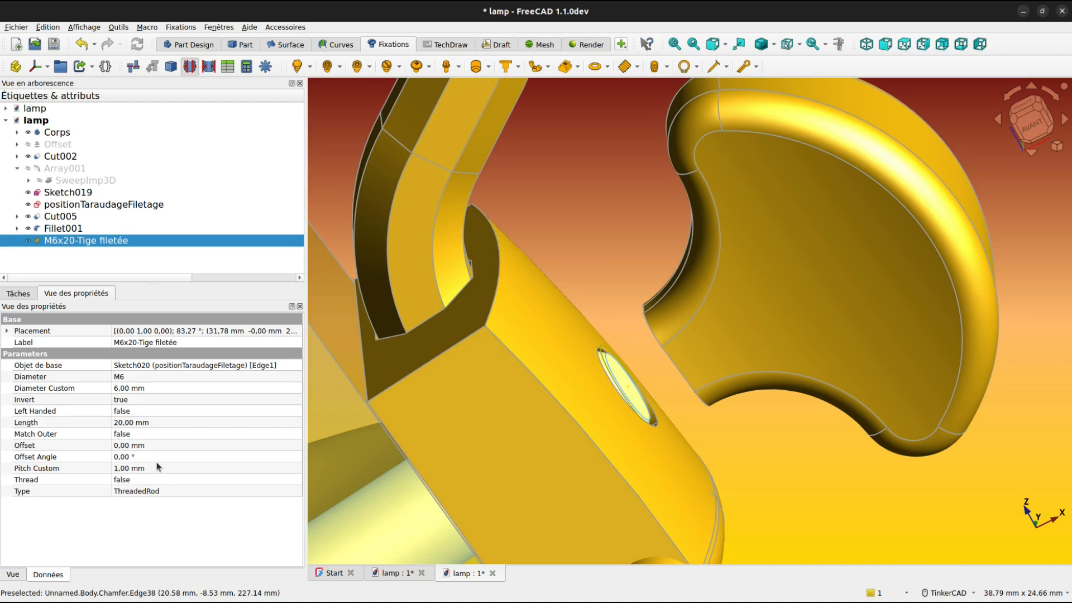
click(121, 445)
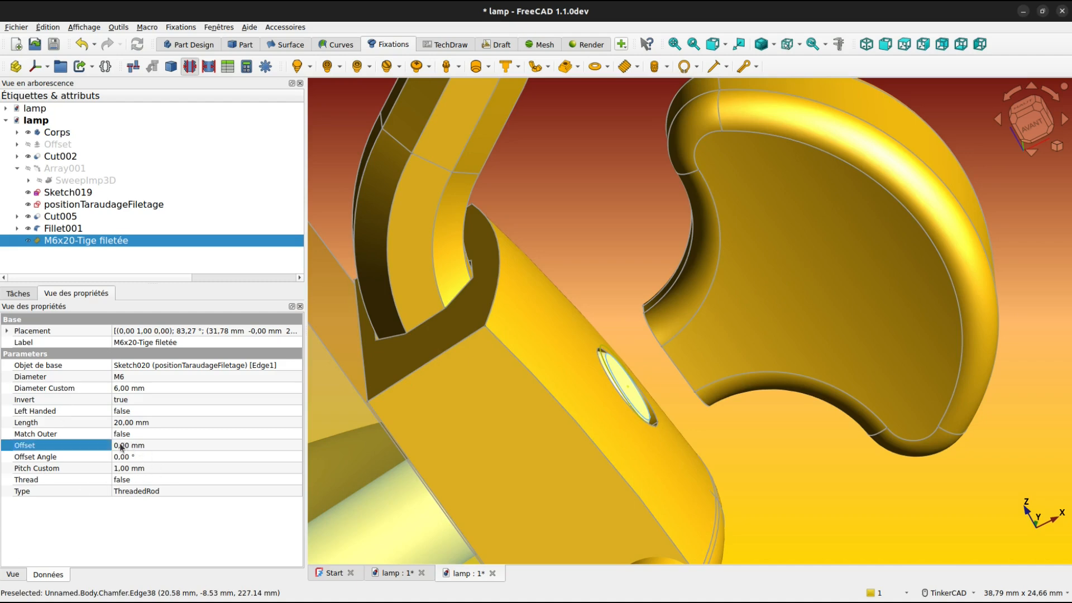
click(127, 435)
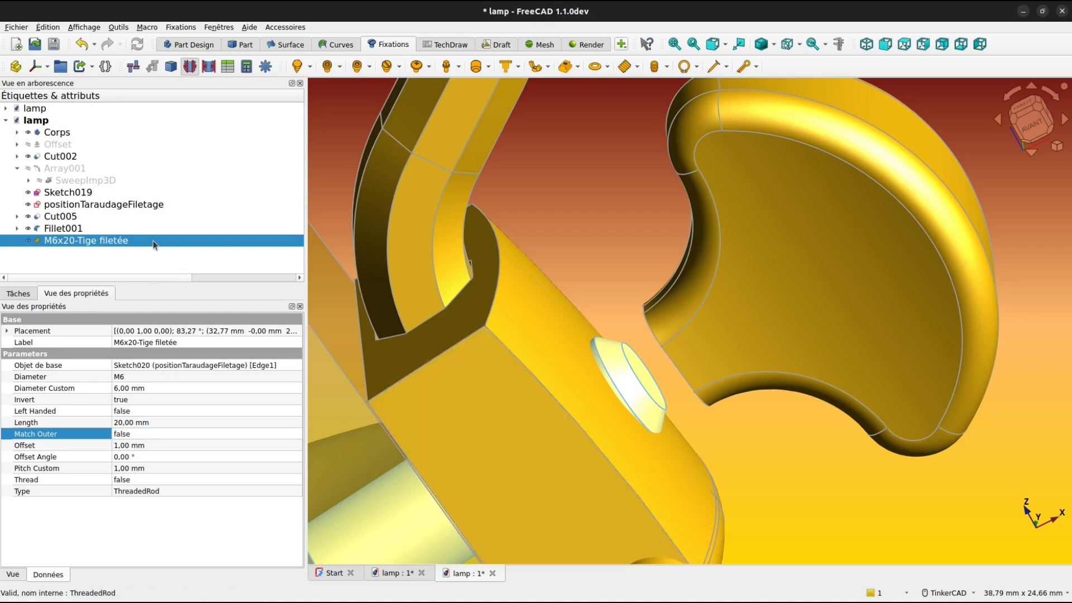
Hide the threaded rod in the tapped hole
key(space)
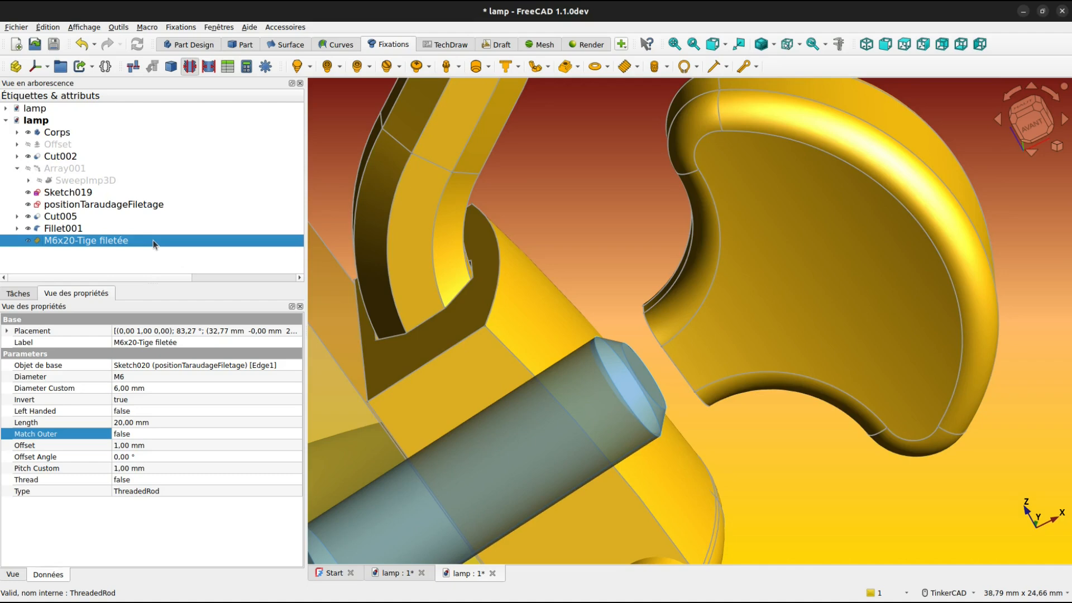
key(space)
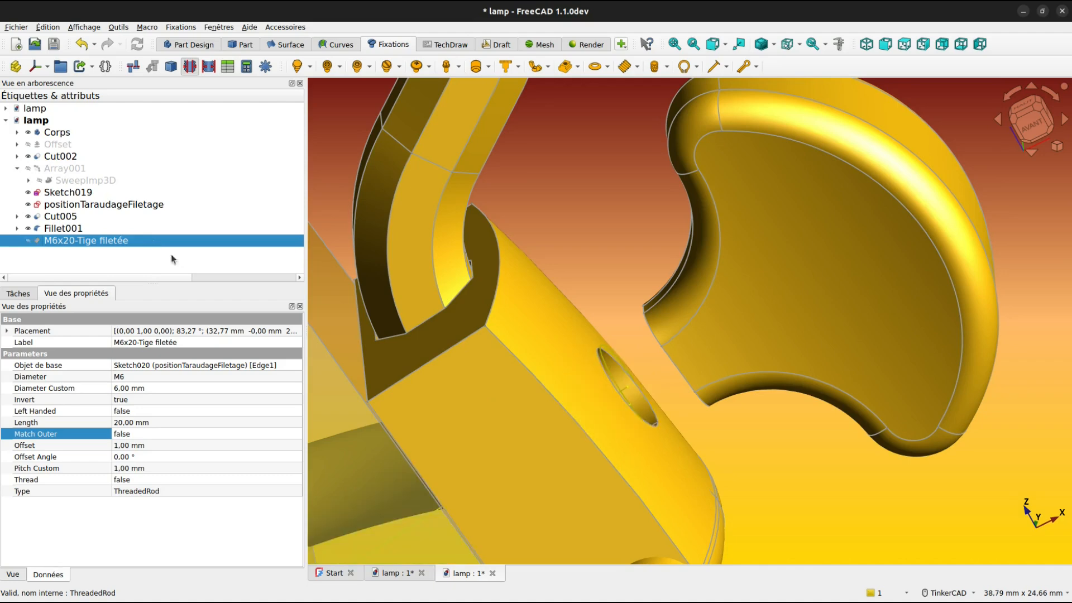
Duplicate the positionTaraudageFiletage circle sketch at the mouth of the tapped hole, keeping the default dependency selection
click(611, 374)
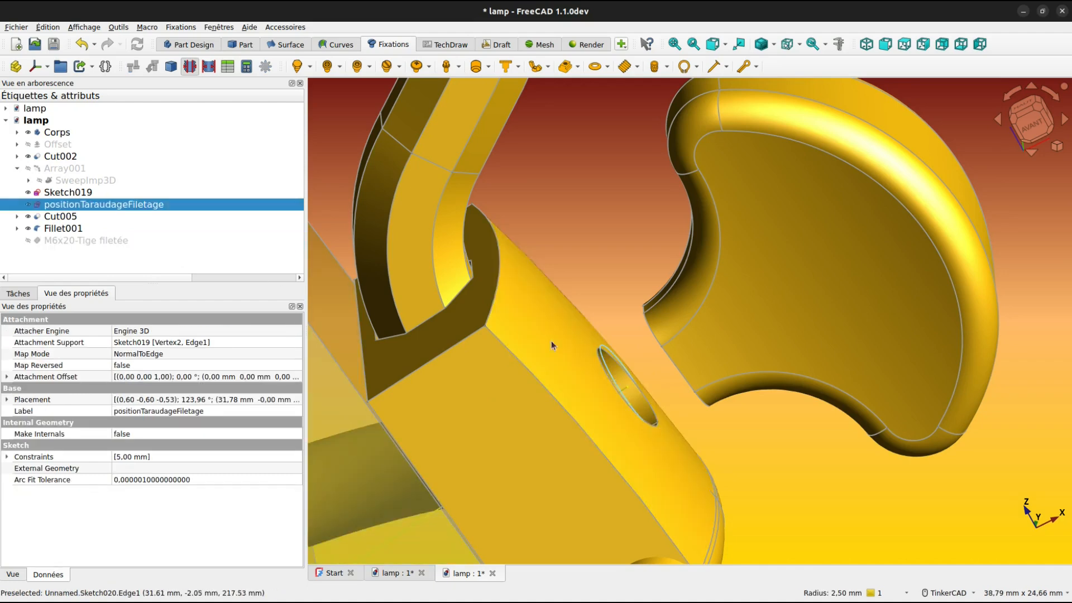
click(57, 28)
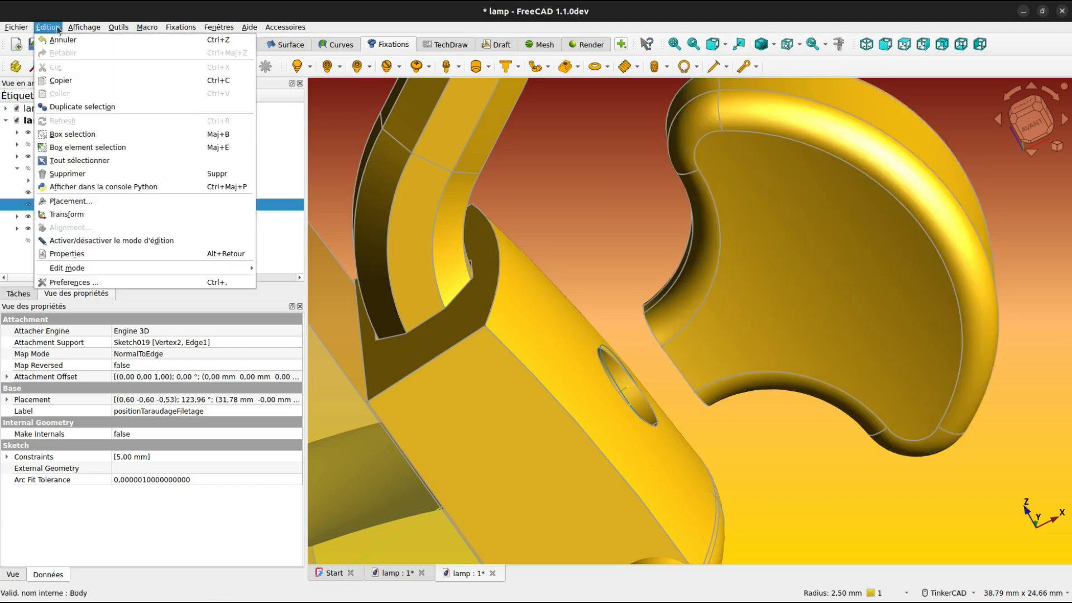
click(72, 109)
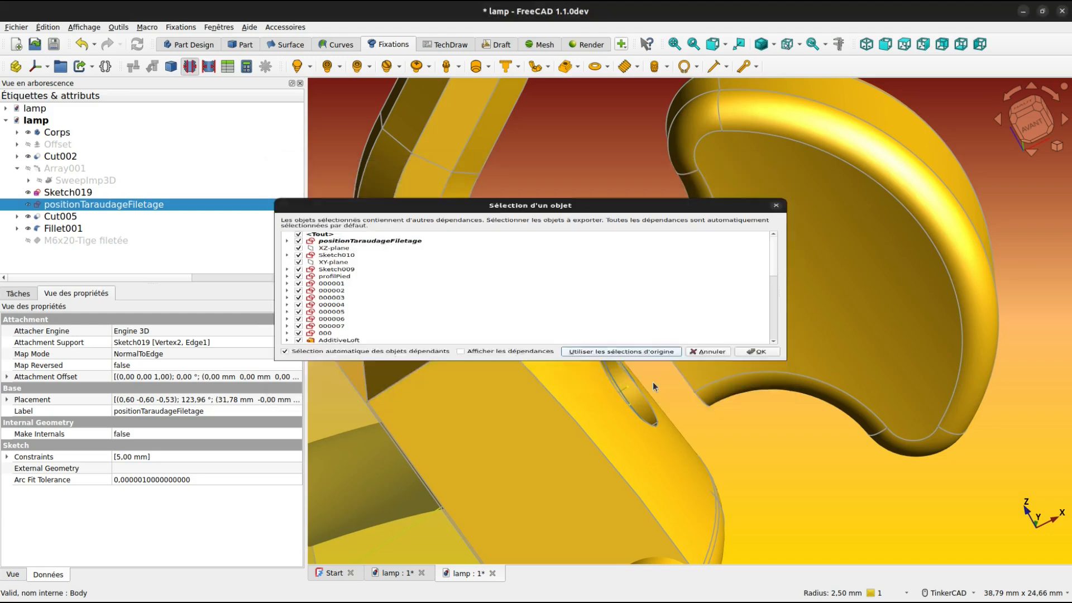
key(Return)
Rename the duplicated sketch as jonctionTaraudageFiletage
click(119, 252)
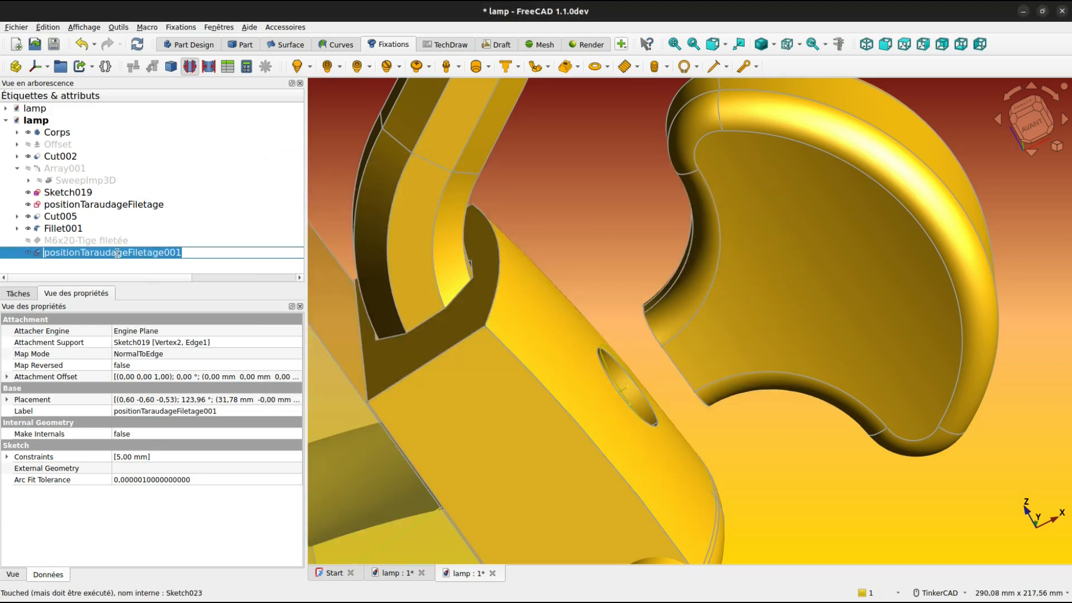
click(125, 252)
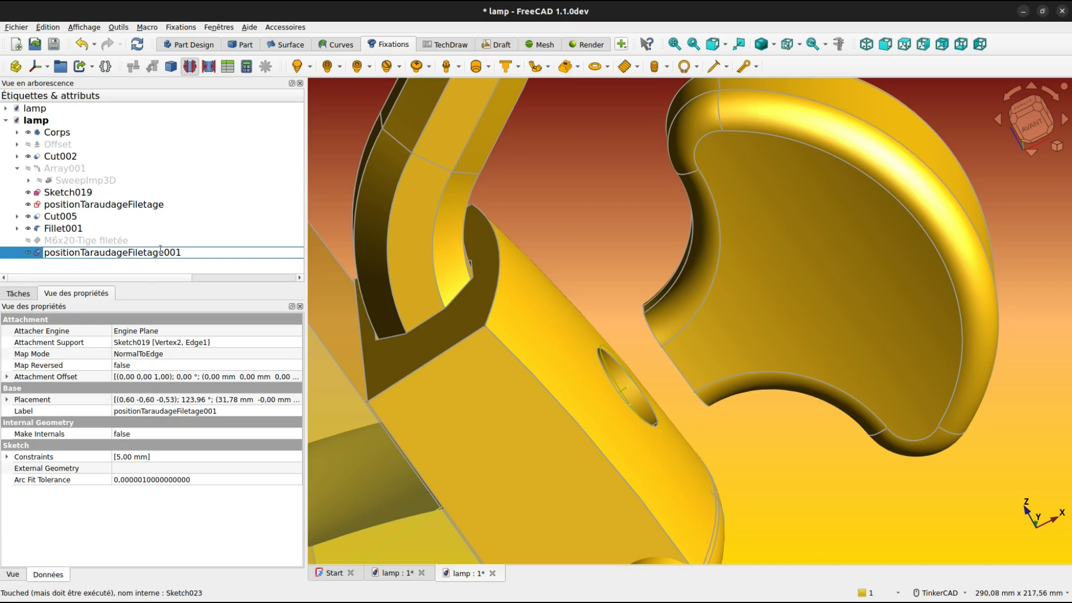
drag(164, 251, 187, 251)
key(BackSpace)
drag(62, 252, 16, 251)
text(jo)
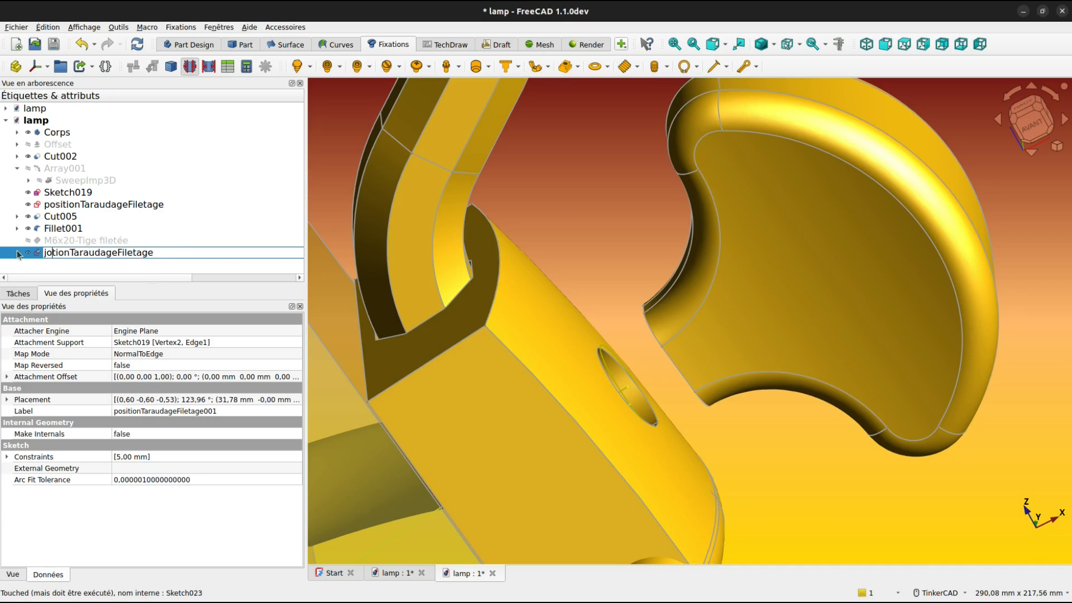
text(nc)
key(Return)
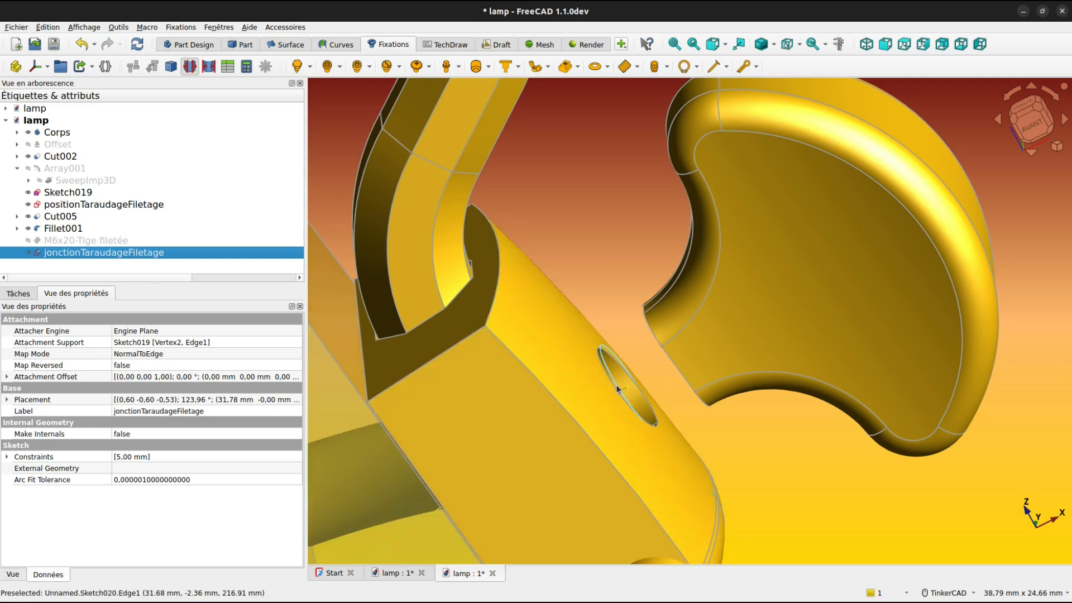
Open the jonctionTaraudageFiletage sketch for editing and display the model in wireframe
double_click(130, 253)
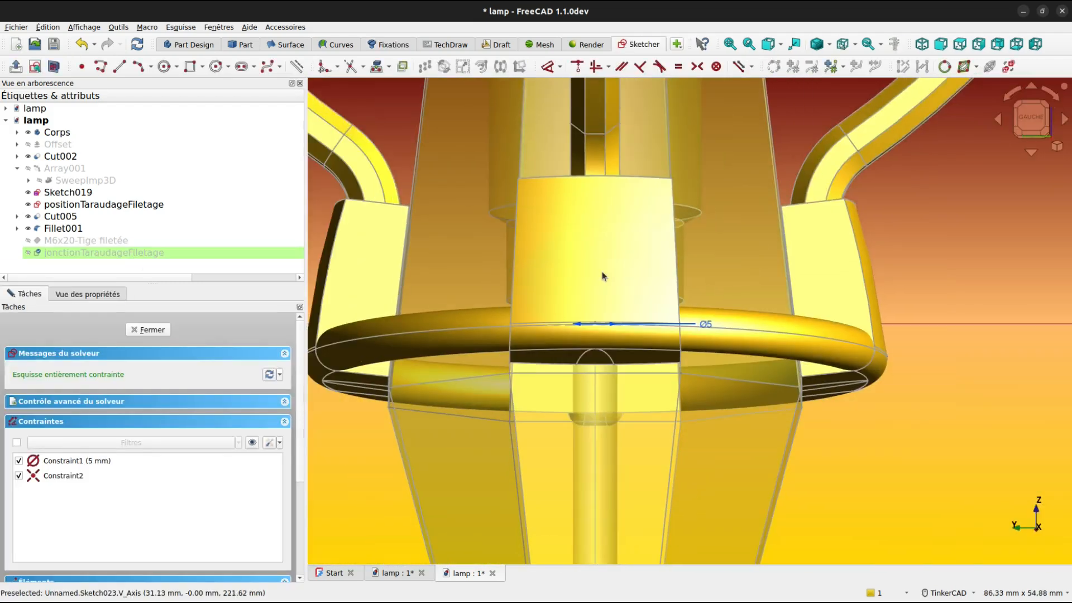
key(Tab)
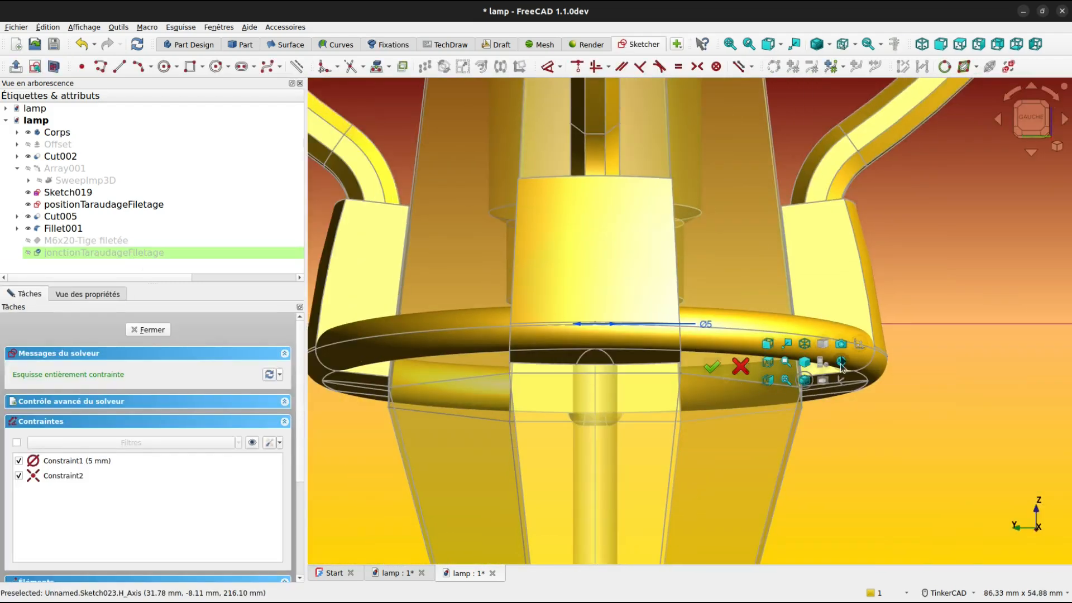
click(349, 450)
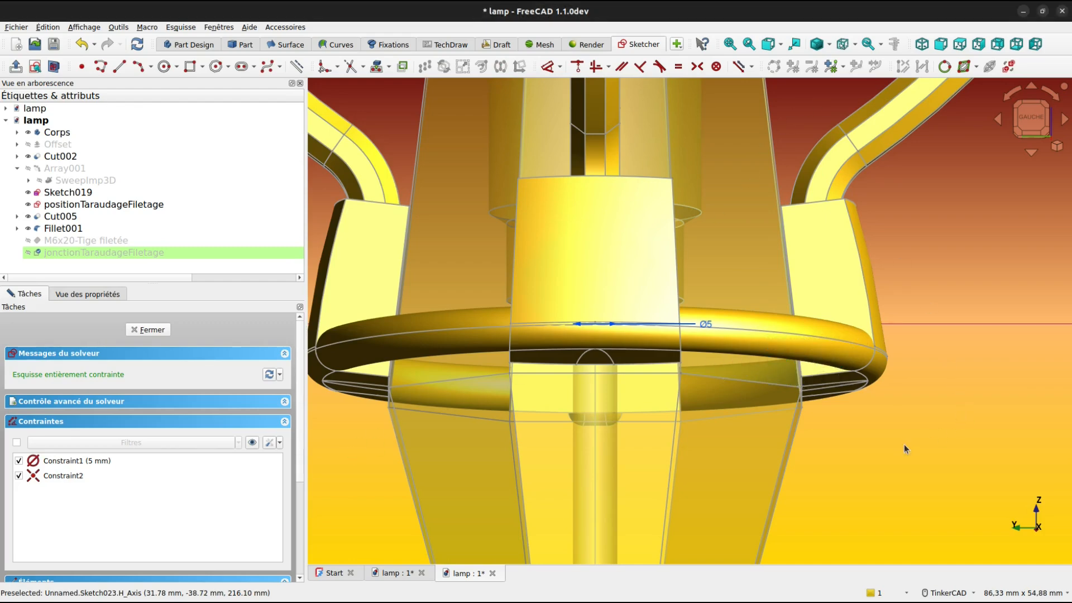
key(Tab)
click(999, 430)
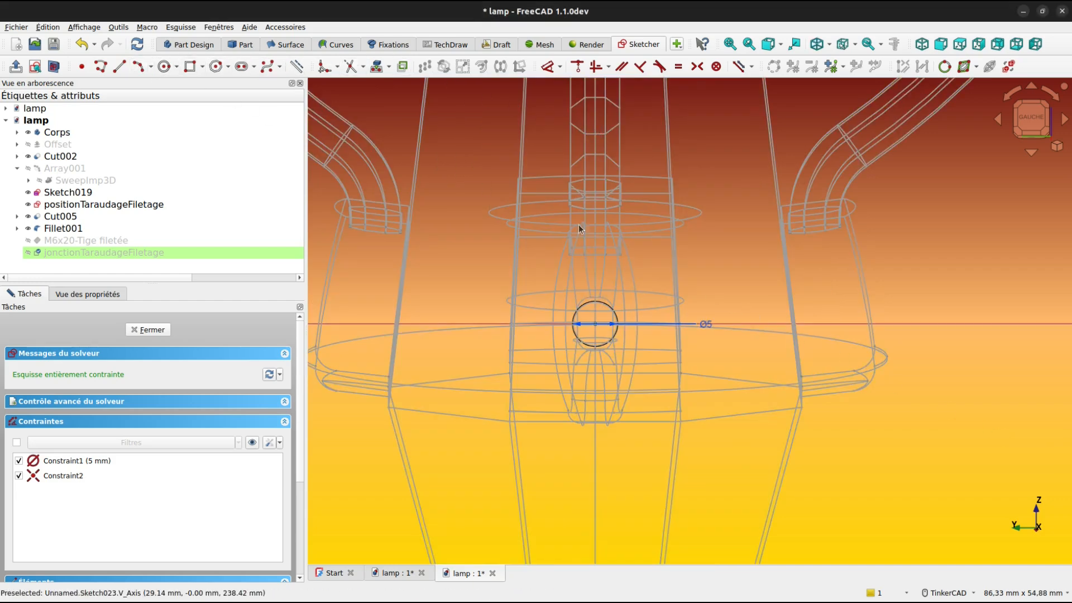
scroll(639, 270, up, 3)
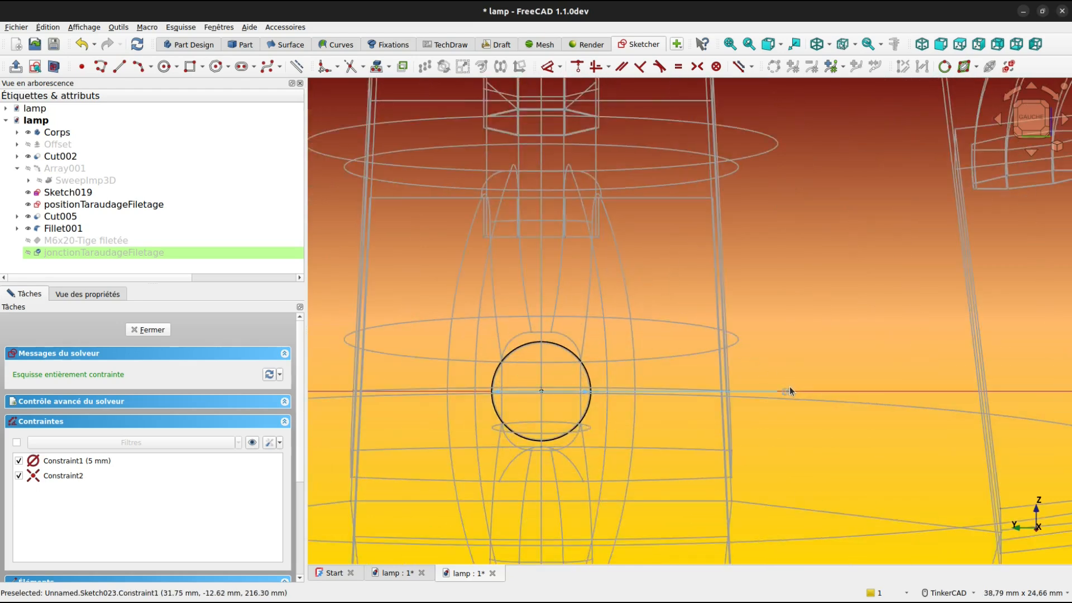
Set the sketch circle's diameter to 6 mm, close the sketch and restore the shaded display
drag(787, 390, 790, 325)
double_click(790, 326)
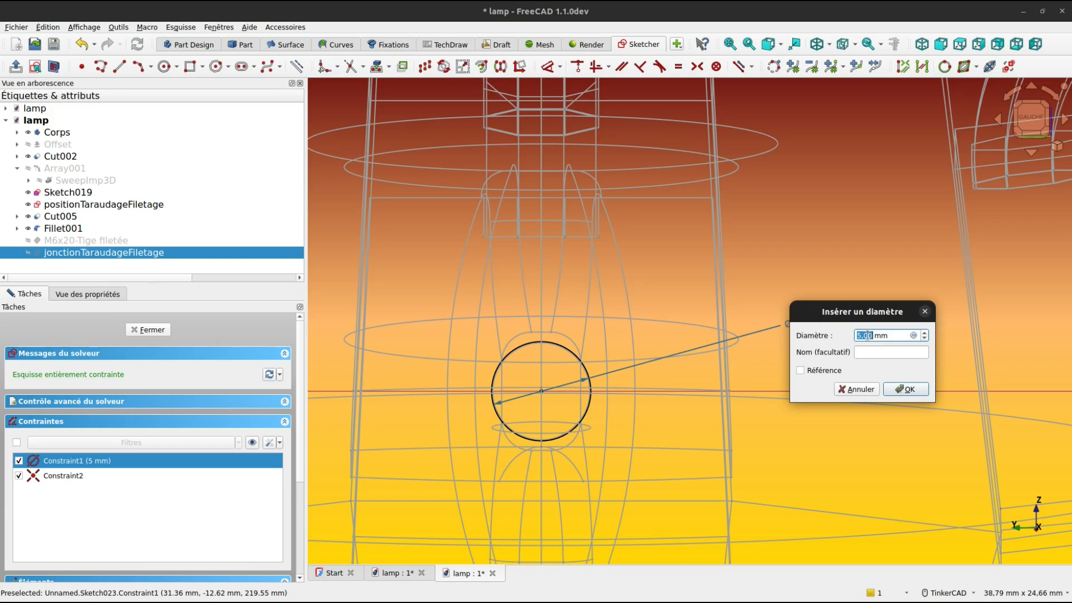
text(6)
key(Return)
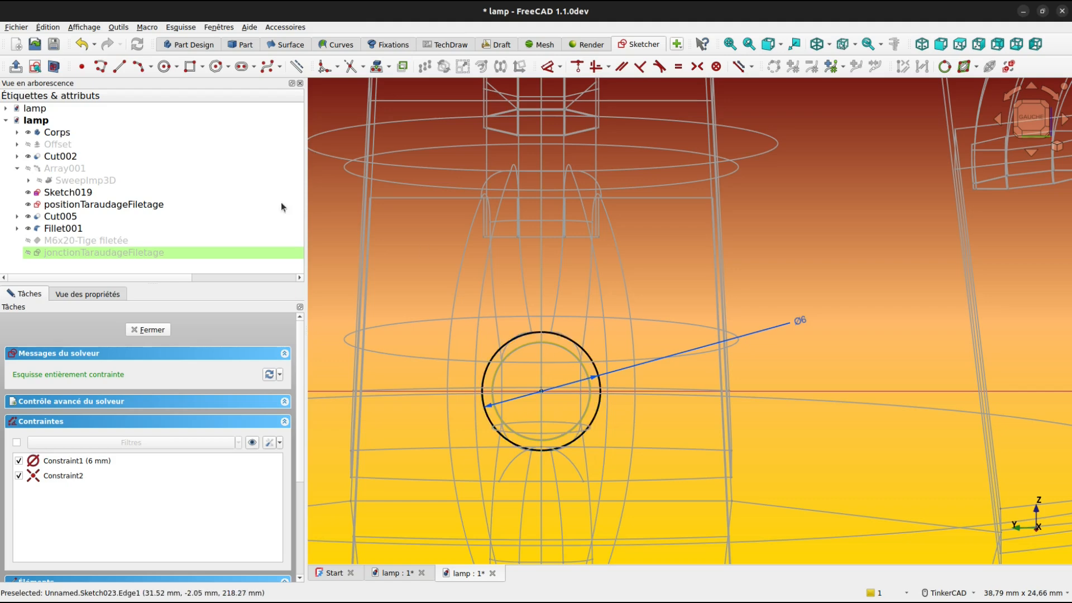
click(151, 330)
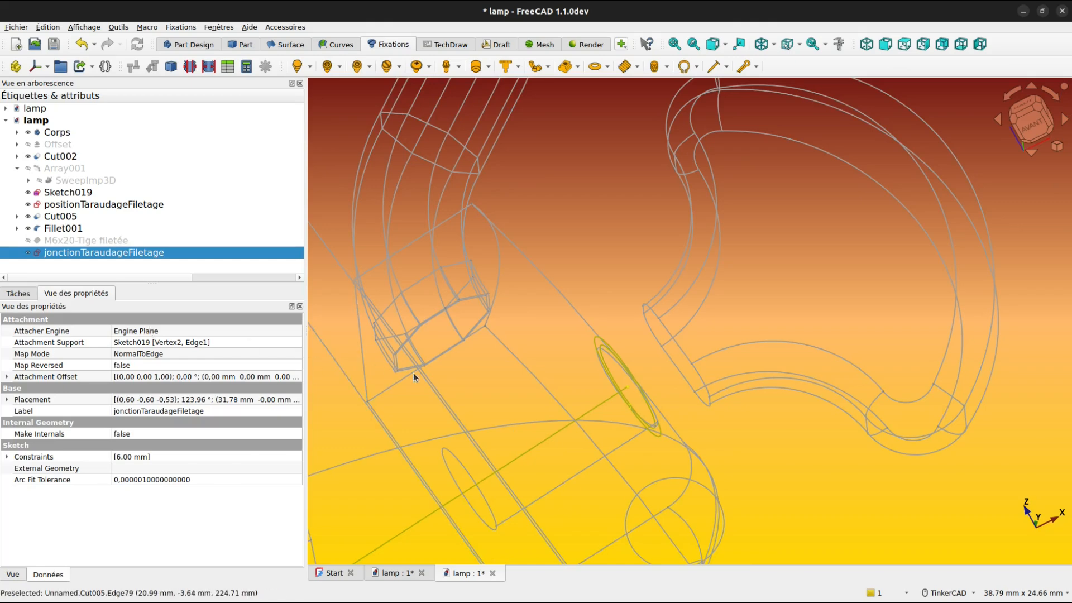
key(Tab)
click(535, 402)
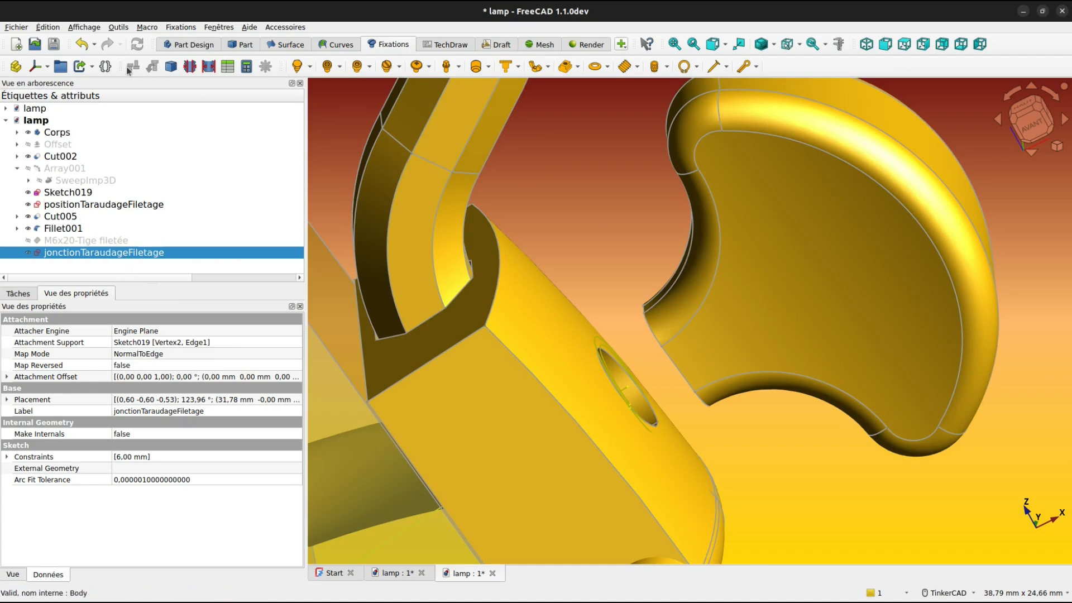
Extrude the jonctionTaraudageFiletage sketch 3 mm along its normal as a solid in the Part workbench
click(241, 45)
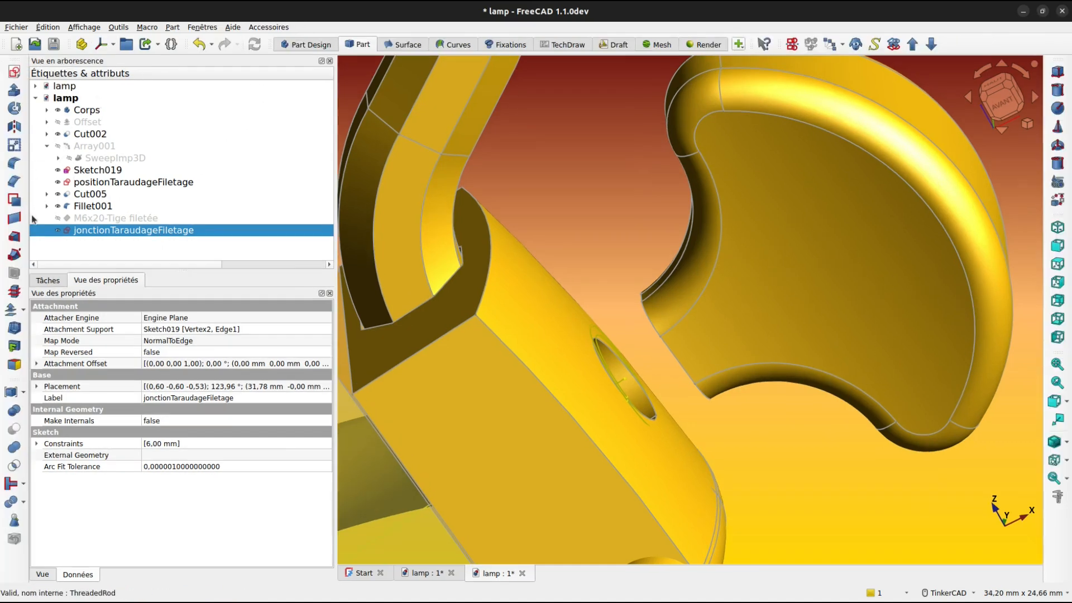
click(16, 97)
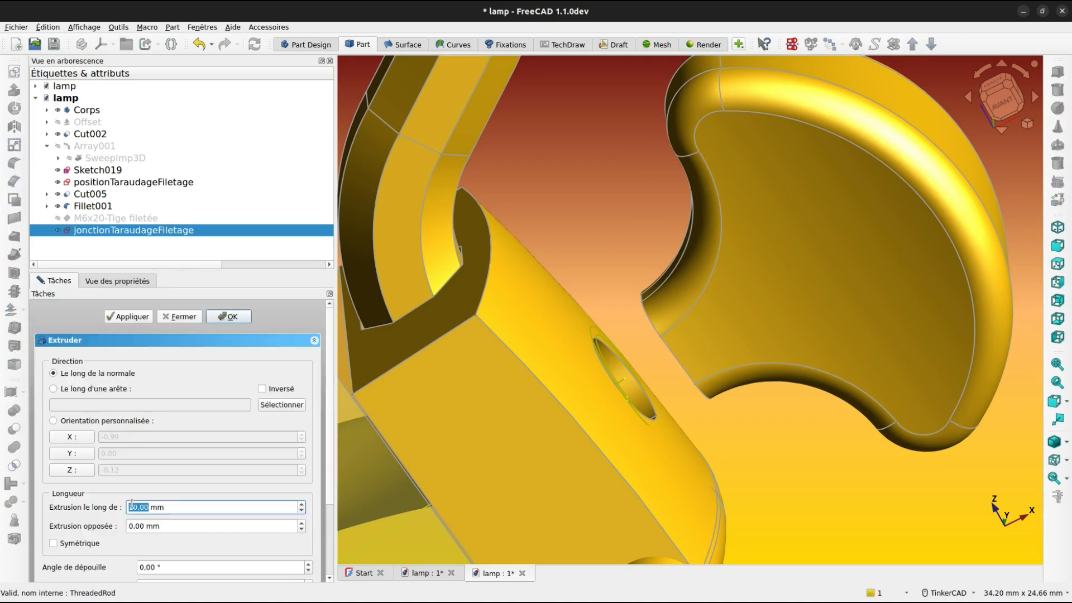
scroll(138, 507, down, 2)
click(230, 317)
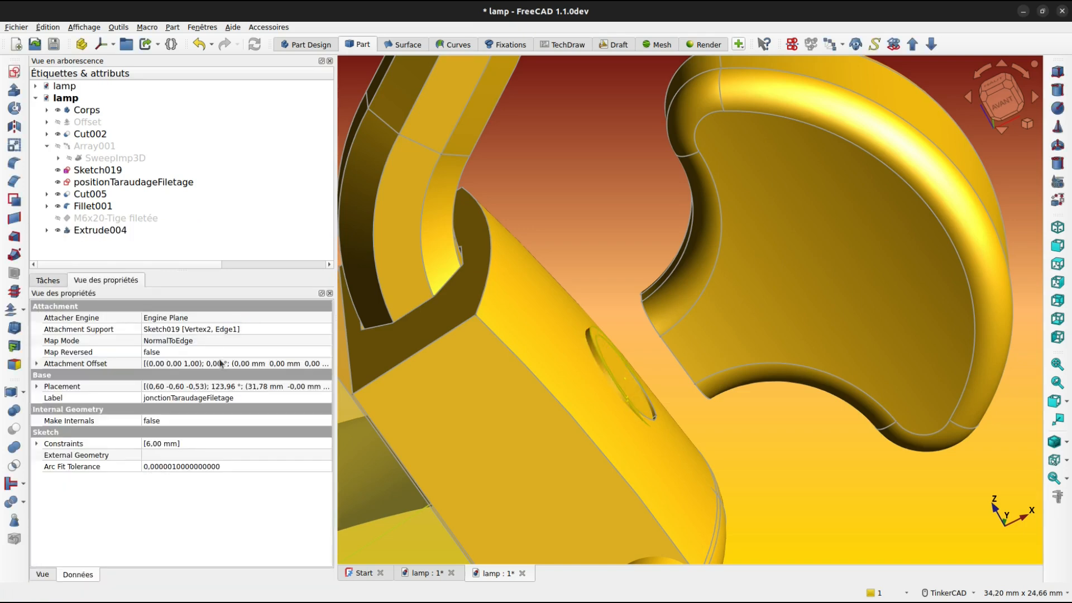
Reverse the new extrusion's direction so it extends from the tapped hole towards the butterfly knob
click(116, 228)
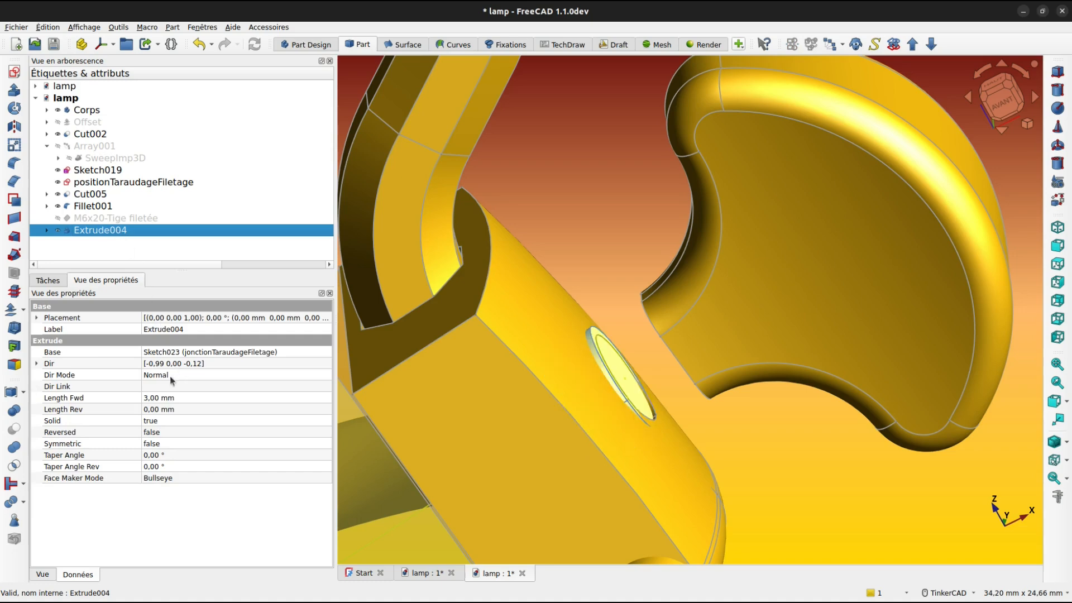
click(159, 432)
click(162, 433)
click(162, 446)
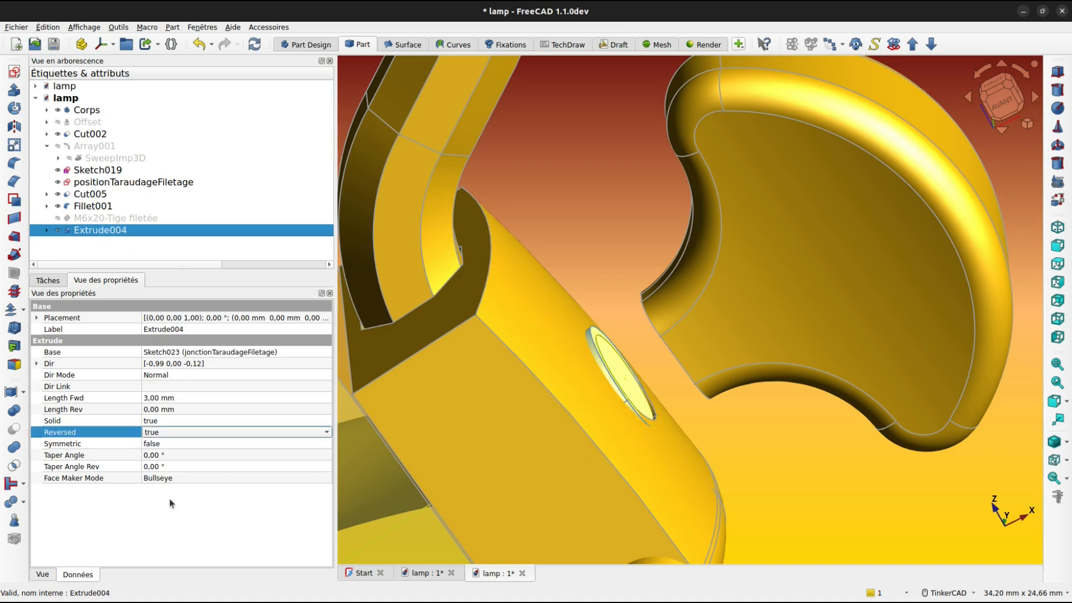
middle_drag(634, 421, 630, 316)
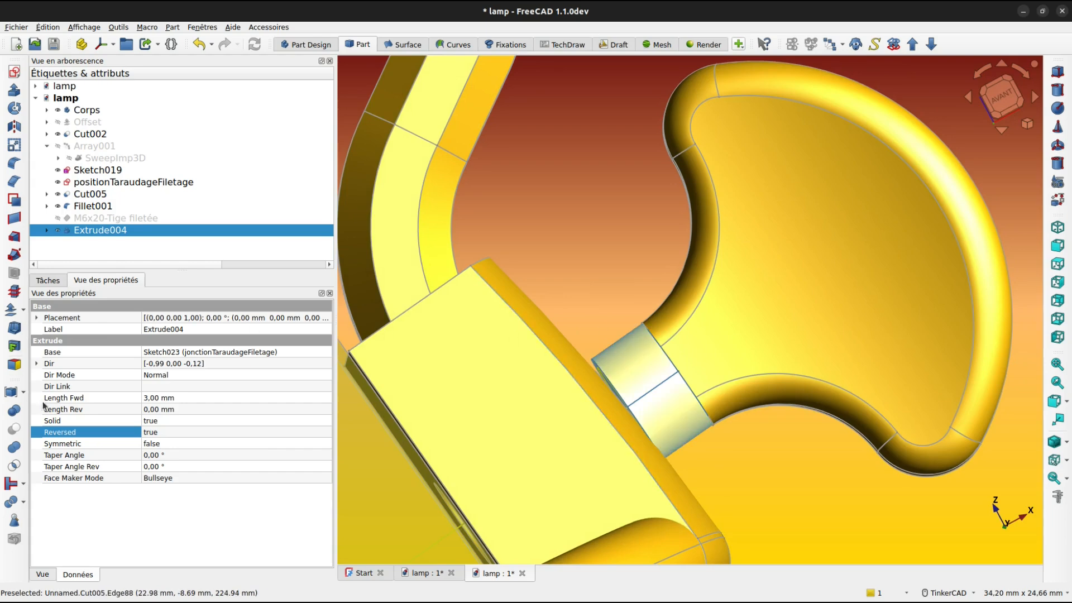
Set the diameter constraint of the extrusion's jonctionTaraudageFiletage sketch to 7 mm
key(Right)
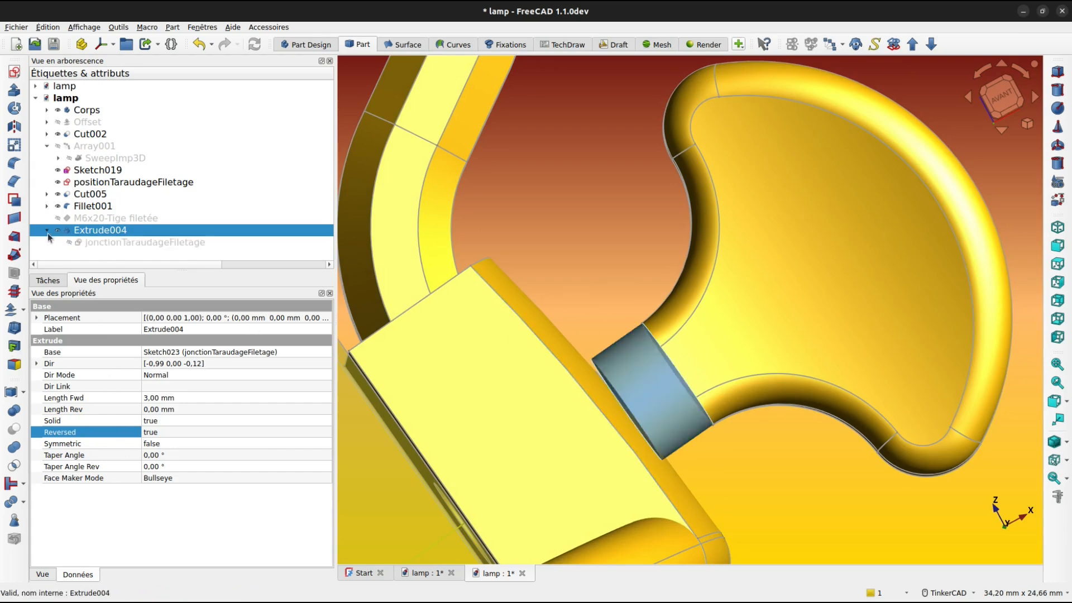
click(104, 247)
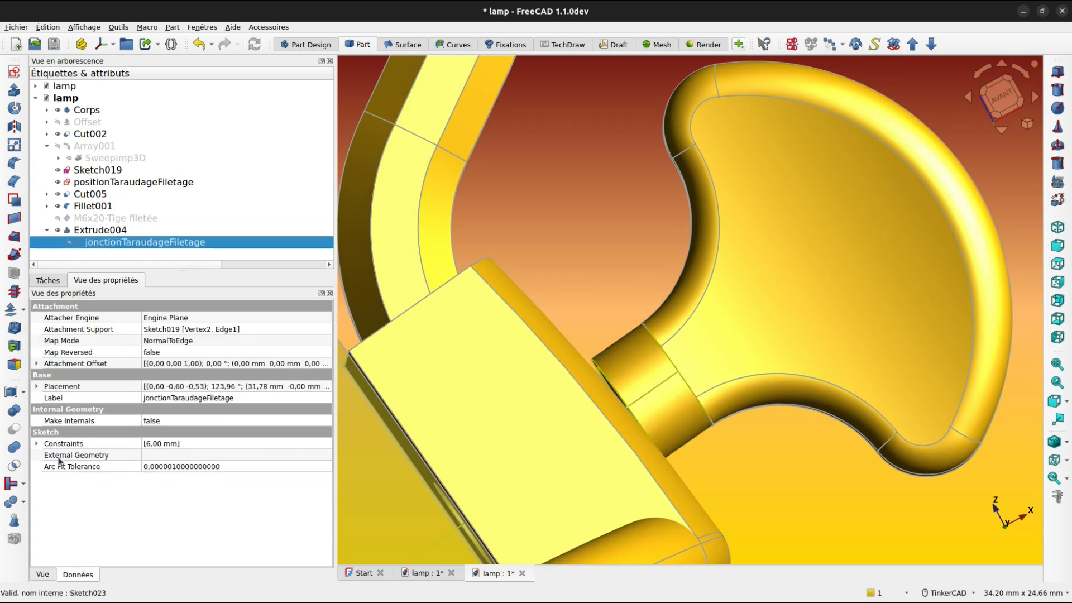
click(37, 444)
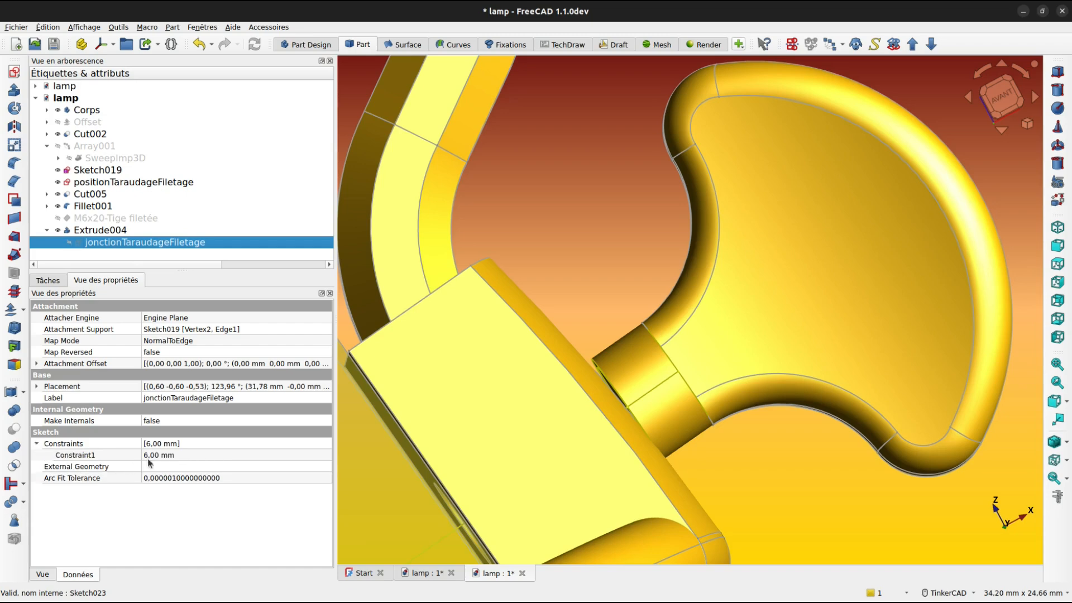
click(146, 456)
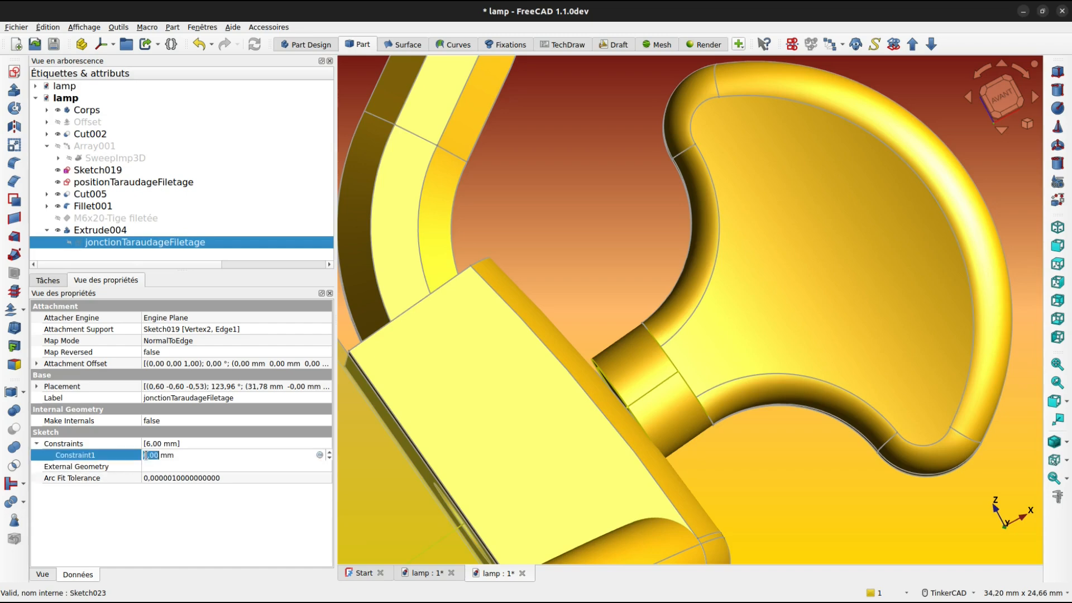
text(7)
click(154, 515)
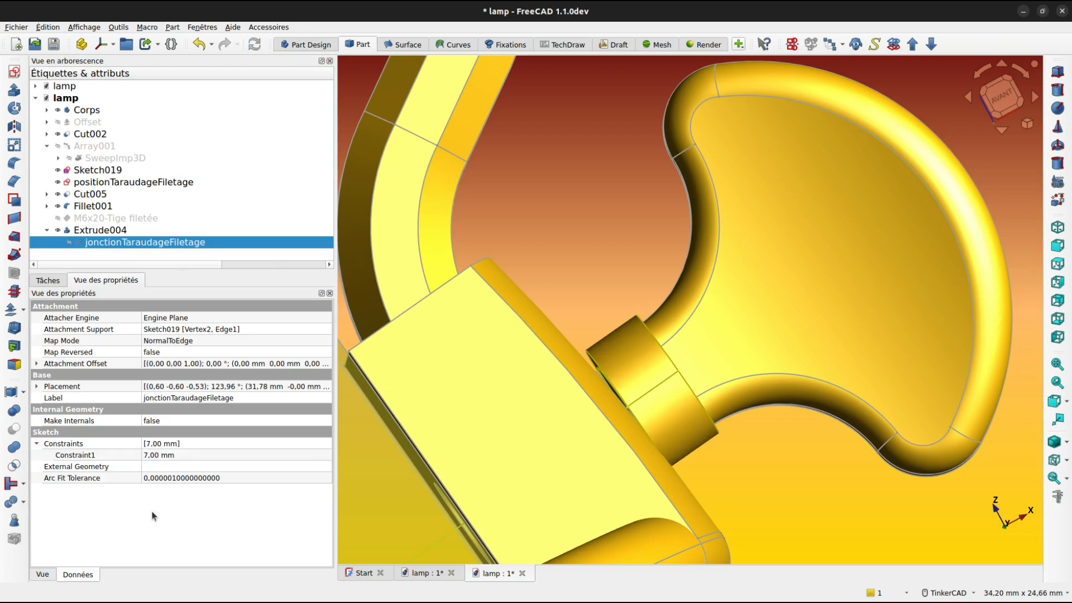
Fillet both circular edges of the junction collar with a 0.5 mm constant radius
mouse_move(664, 440)
right_down()
mouse_move(627, 463)
mouse_move(639, 485)
mouse_move(641, 459)
mouse_move(671, 435)
right_up()
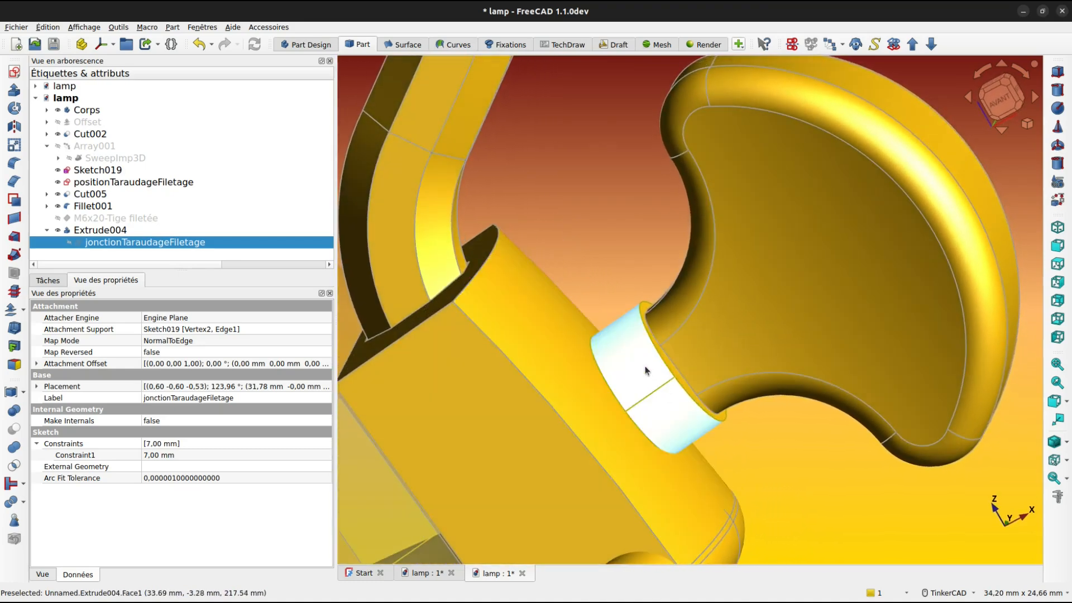
click(655, 350)
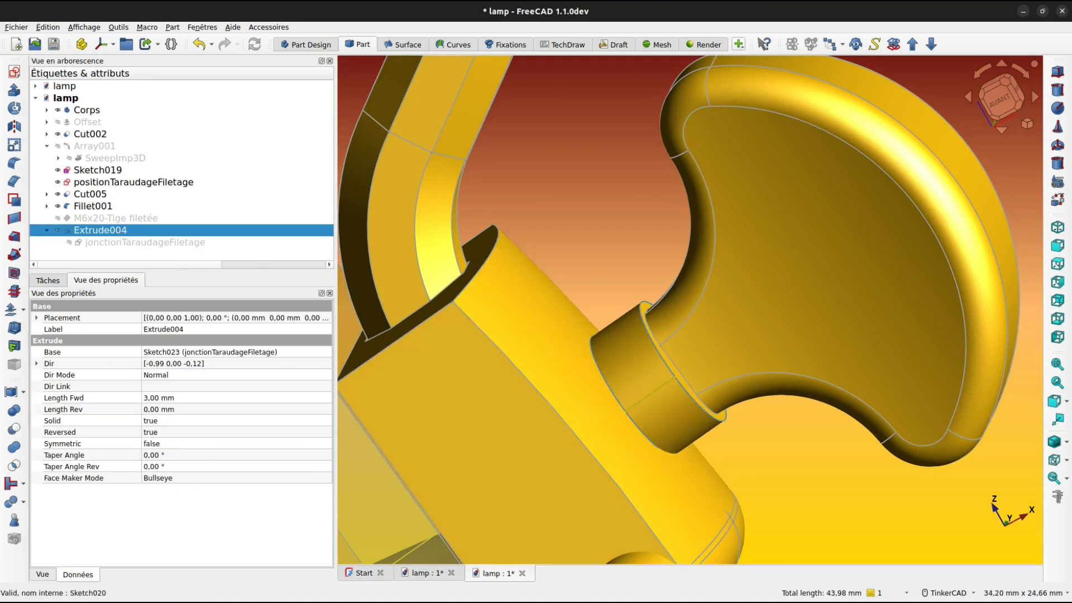
click(15, 163)
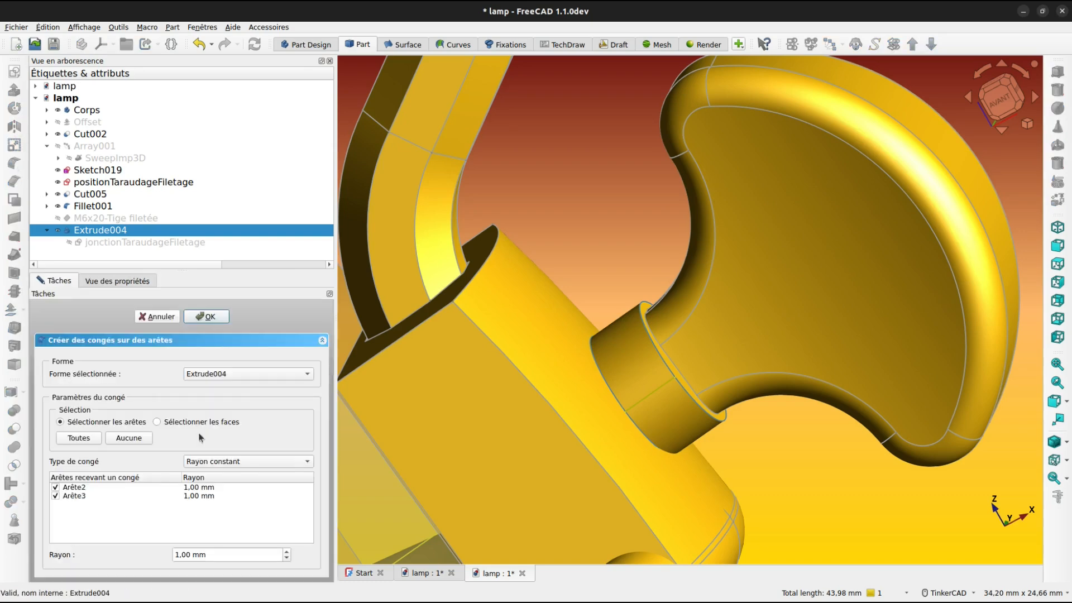
click(192, 553)
double_click(189, 554)
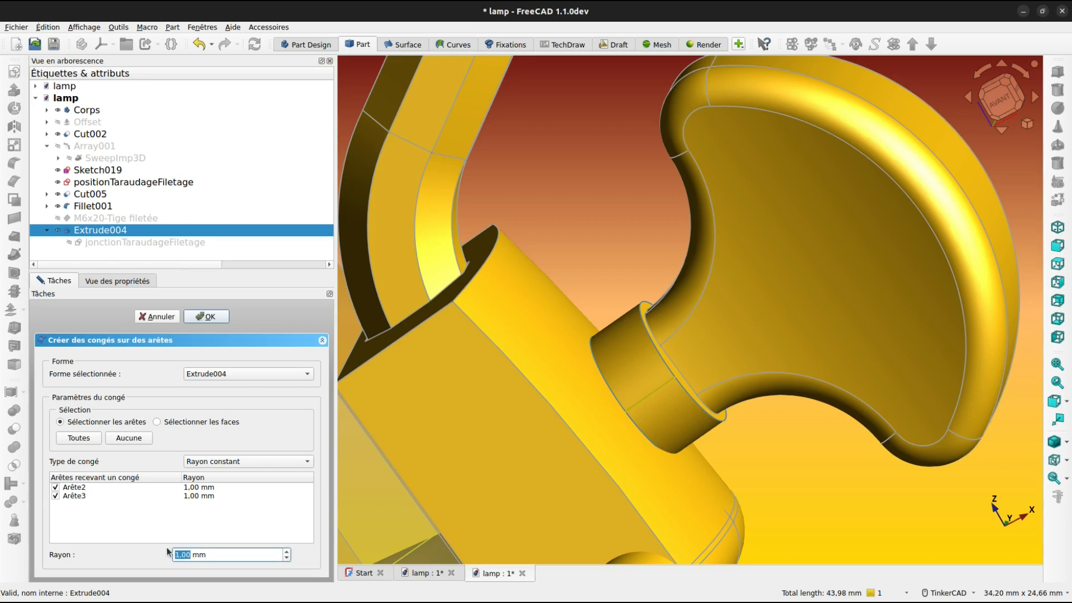
text(.5)
key(Return)
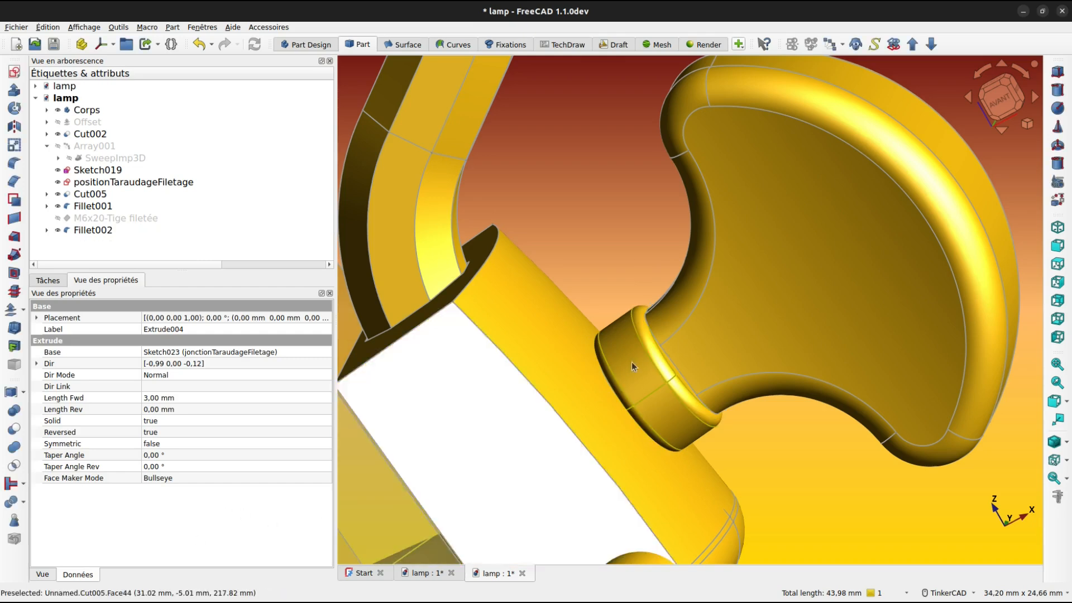
Show the hidden M6x20 threaded rod between the junction collar and the lamp body again
scroll(659, 349, up, 5)
right_drag(648, 333, 591, 332)
scroll(598, 330, down, 5)
click(92, 218)
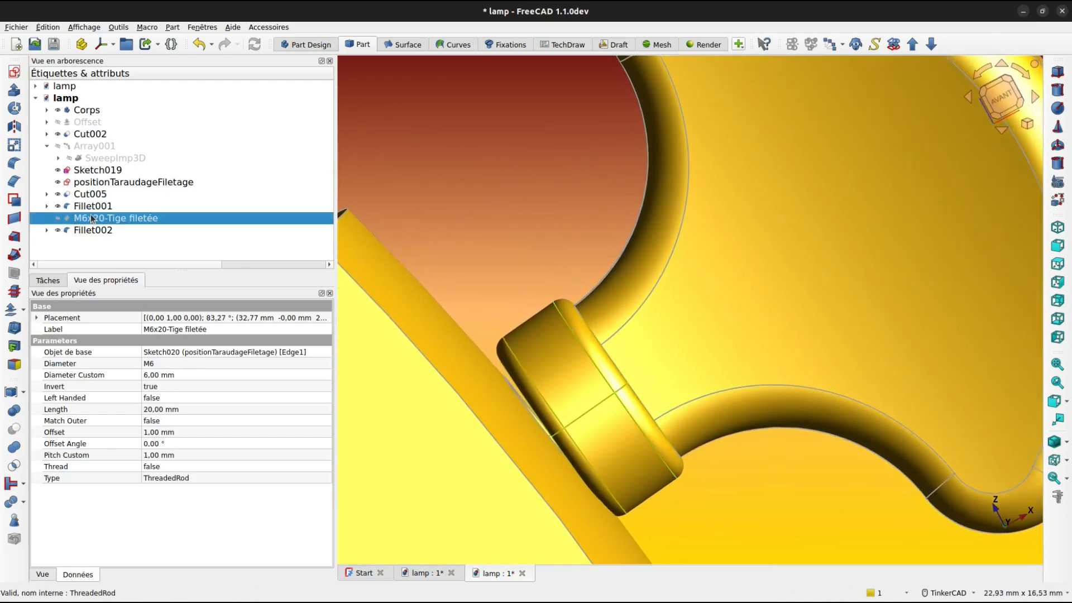
scroll(541, 286, down, 2)
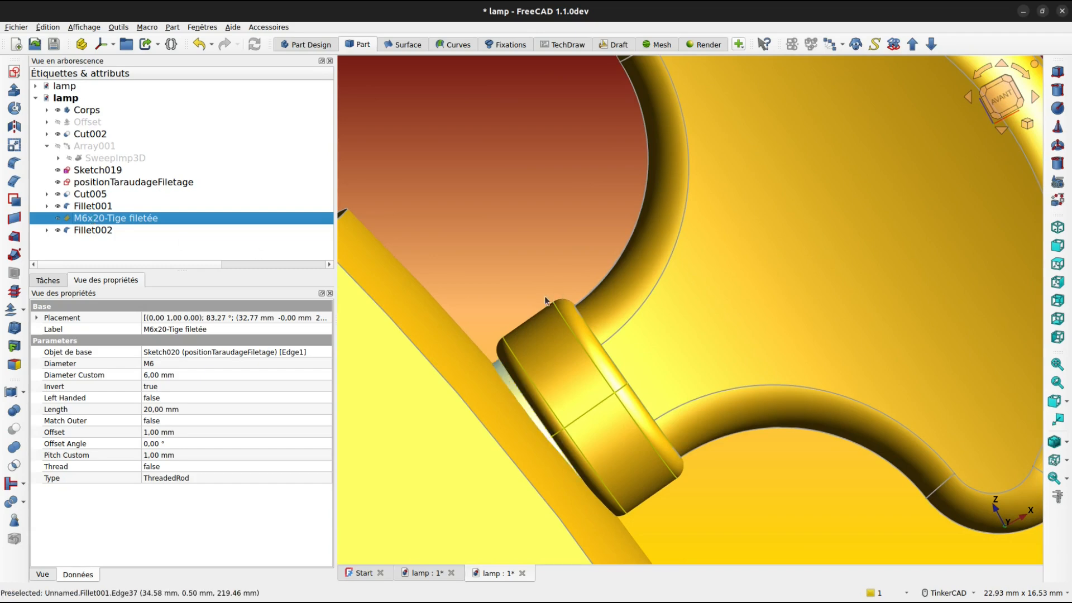
scroll(553, 299, down, 5)
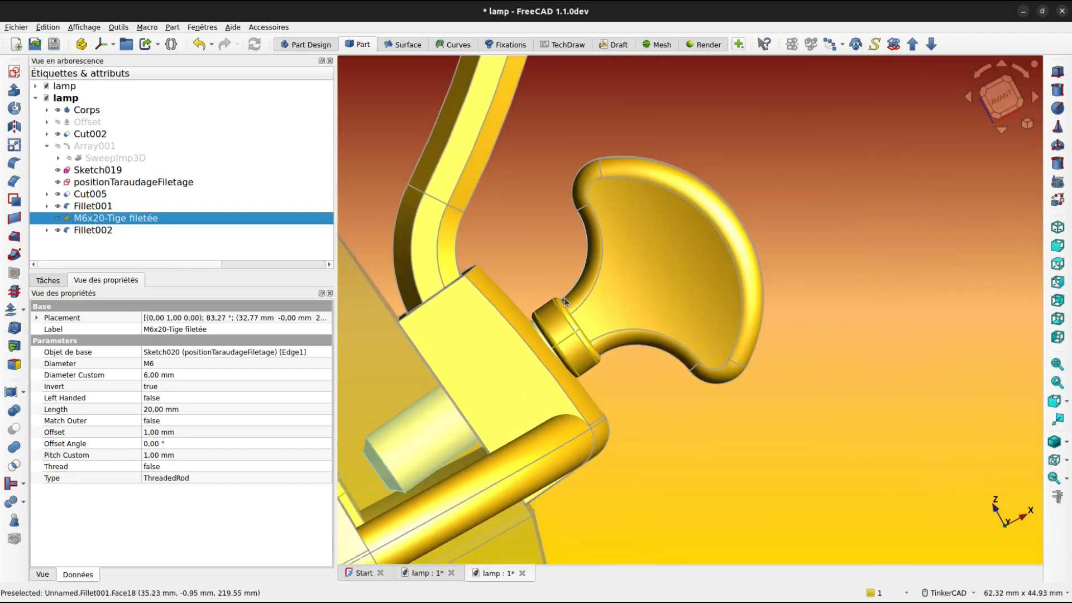
Make the Cut005 lamp body semi-transparent and view the M6x20 threaded rod inside its tapped hole
click(480, 344)
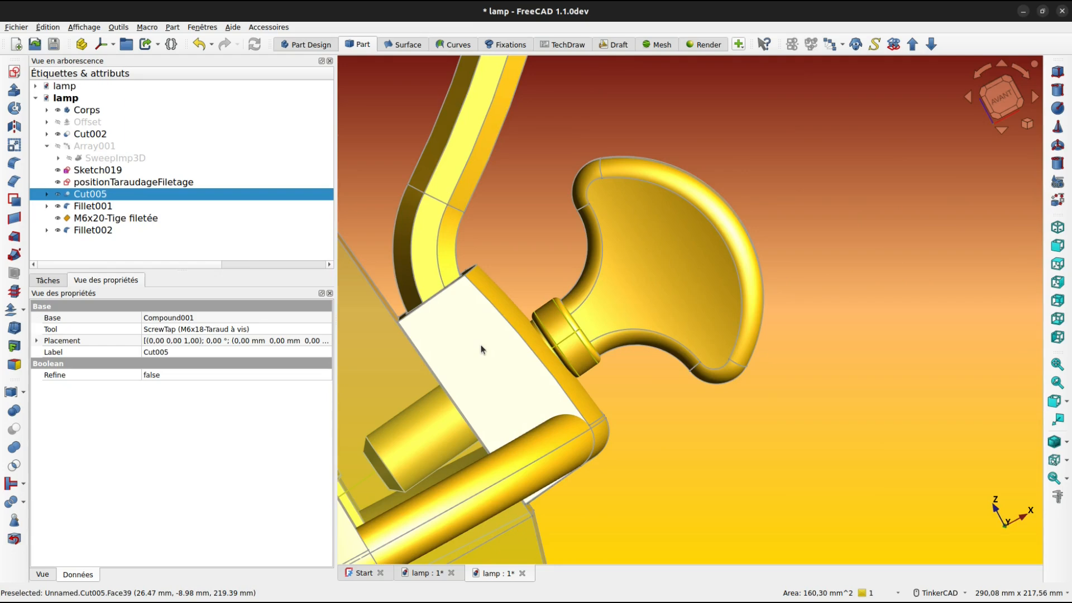
key(Tab)
click(581, 365)
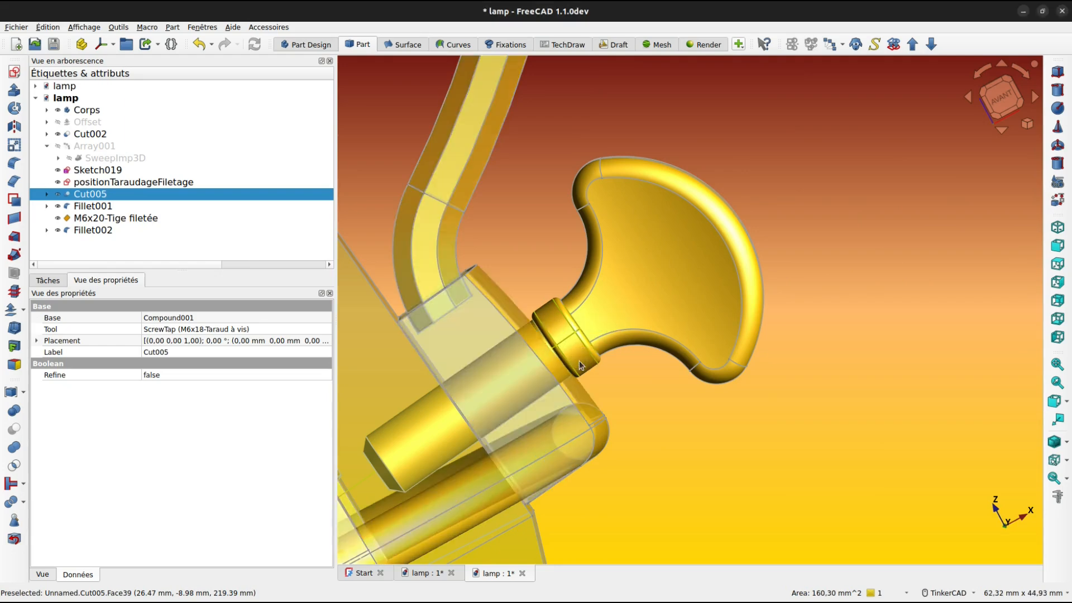
click(699, 470)
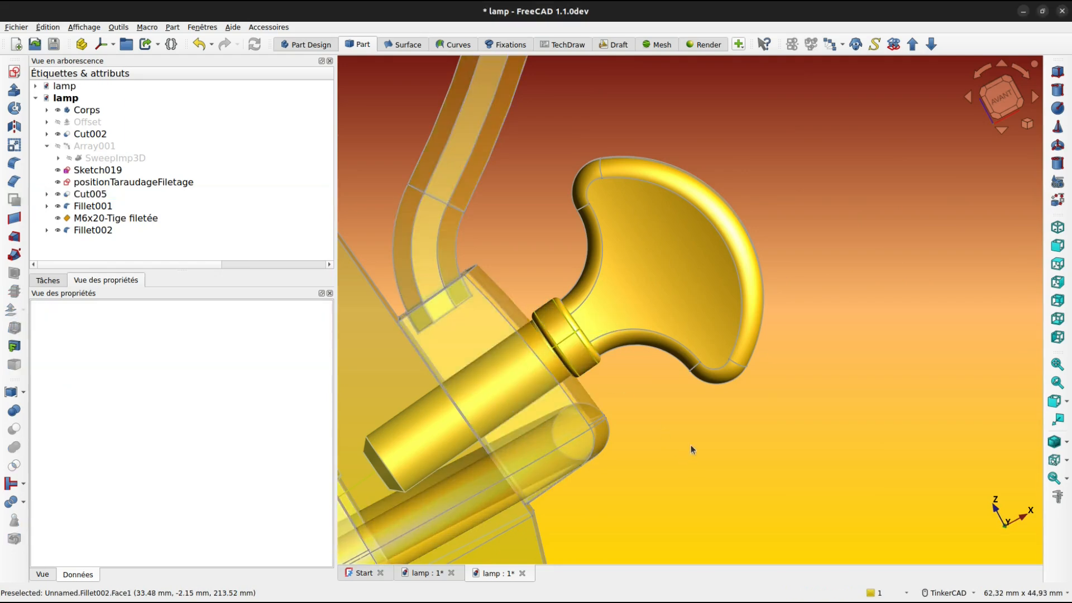
scroll(692, 444, down, 3)
scroll(693, 450, up, 2)
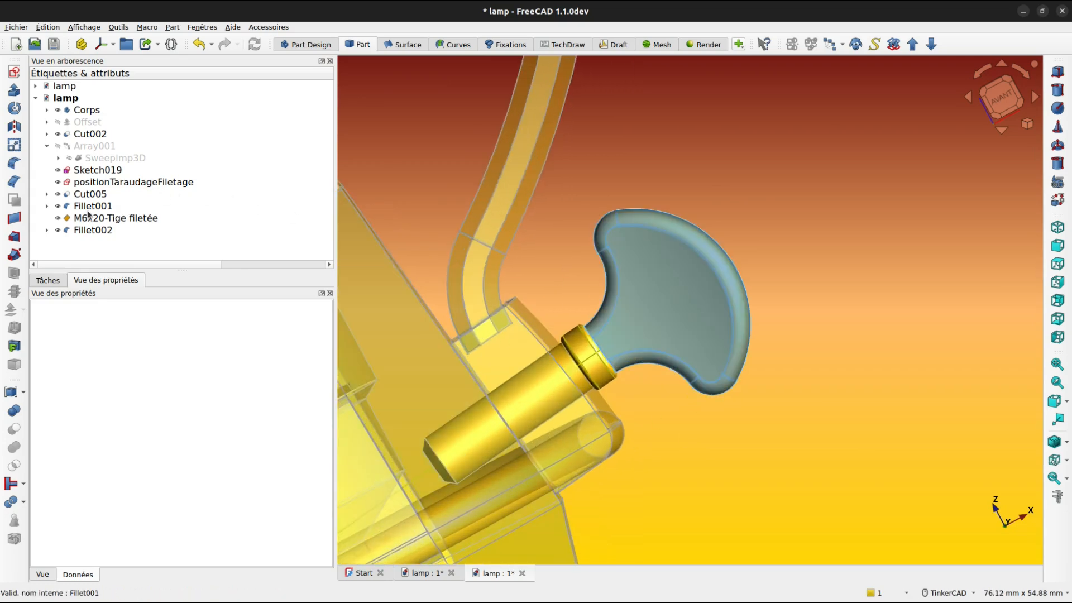
right_drag(758, 407, 733, 411)
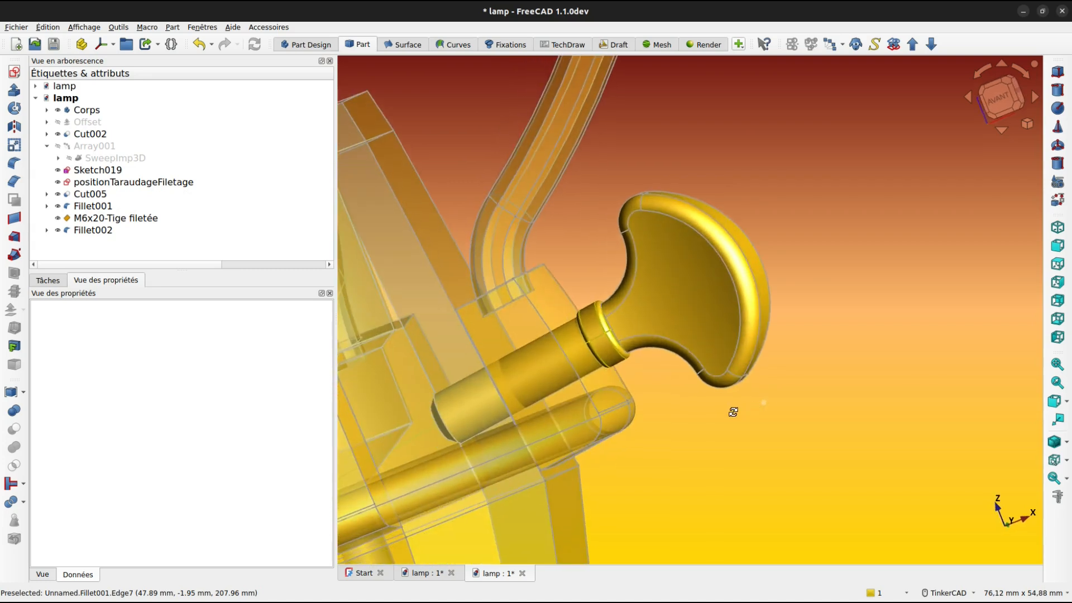
Show the M6x18 screw tap of Cut005 with the M6x20 threaded rod hidden for comparison, and show the rod again
click(116, 218)
key(space)
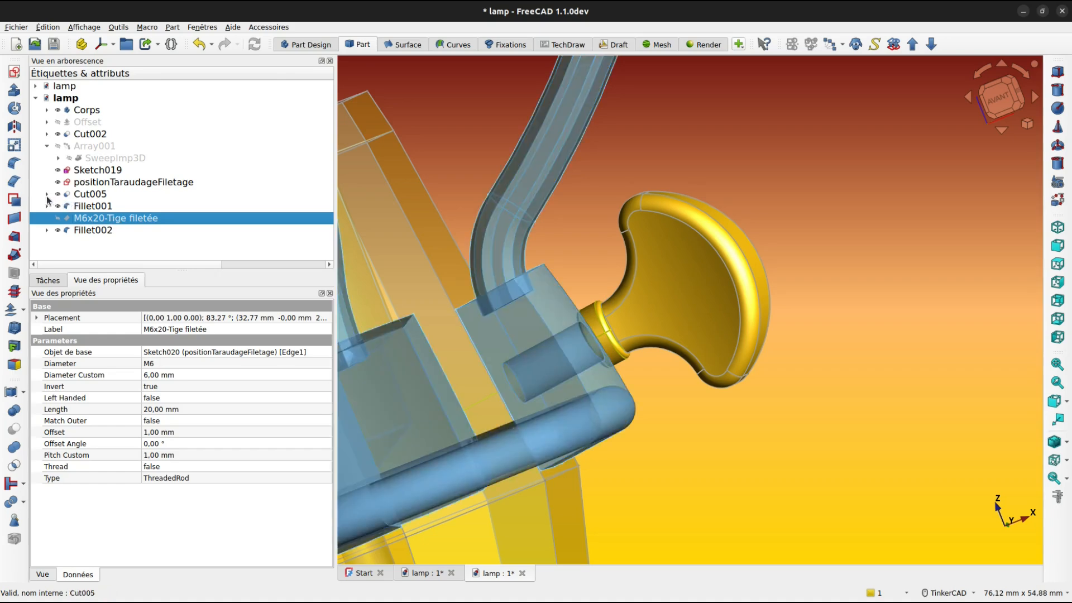
click(40, 234)
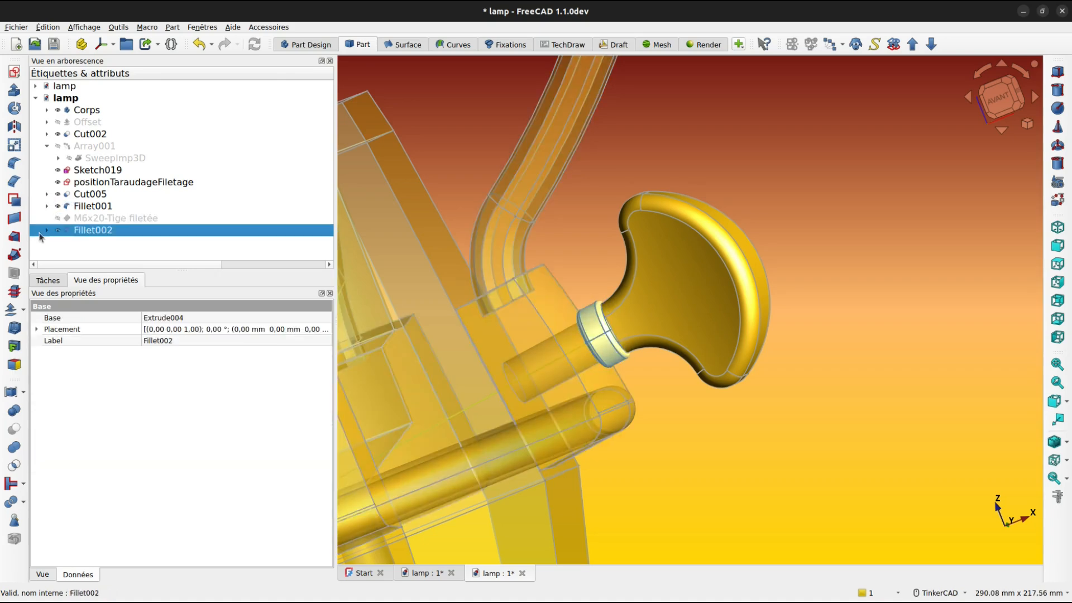
click(47, 230)
click(48, 231)
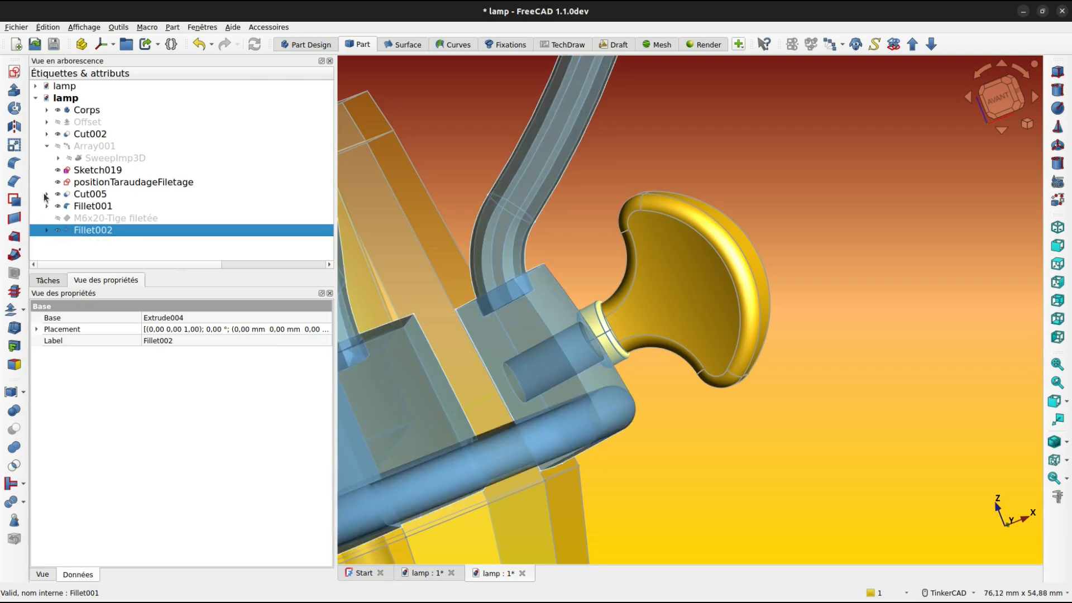
click(47, 195)
click(115, 219)
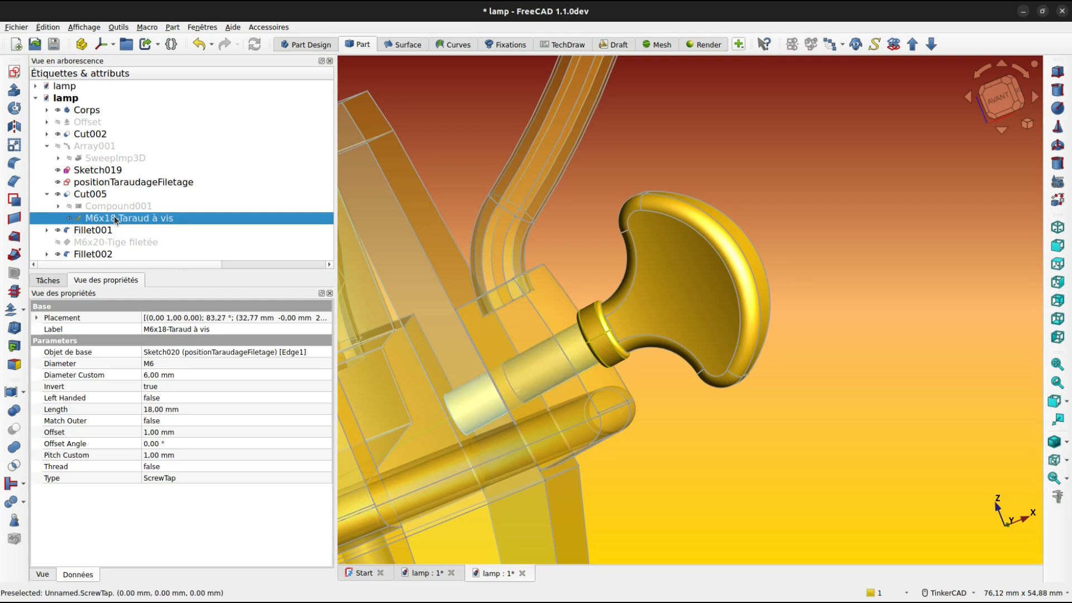
right_drag(500, 337, 524, 337)
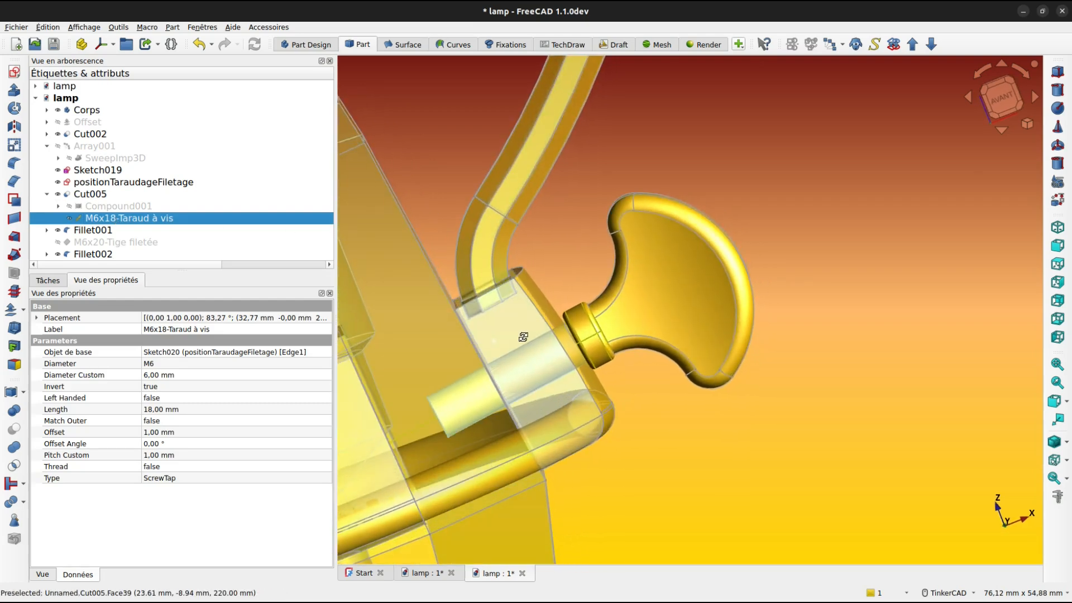
click(109, 244)
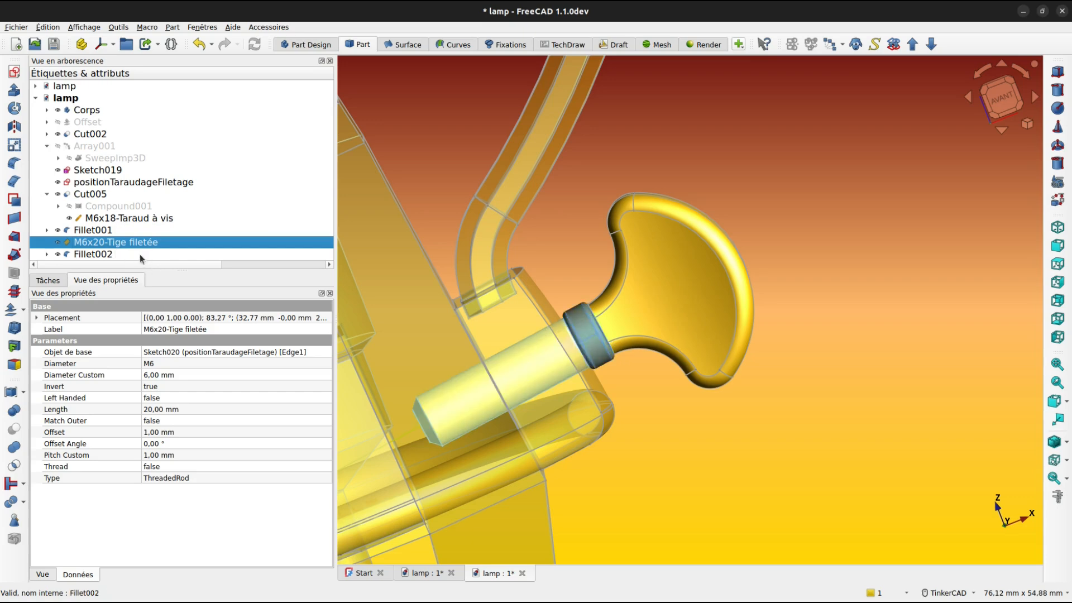
Try an offset of -2 mm on the M6x20 threaded rod
click(159, 435)
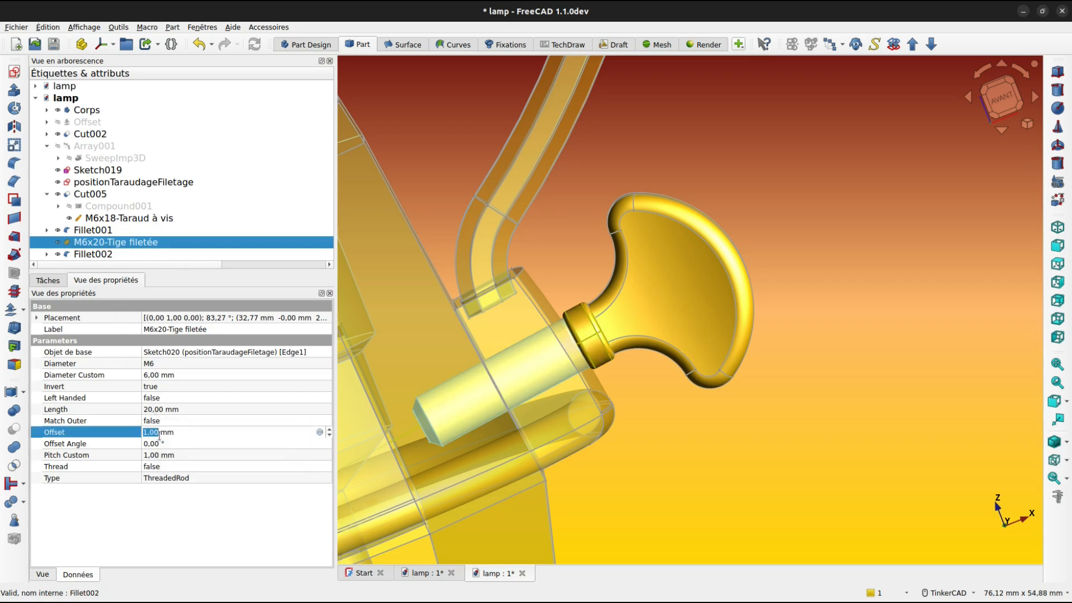
scroll(159, 436, up, 2)
scroll(157, 433, up, 1)
scroll(157, 433, down, 1)
click(164, 426)
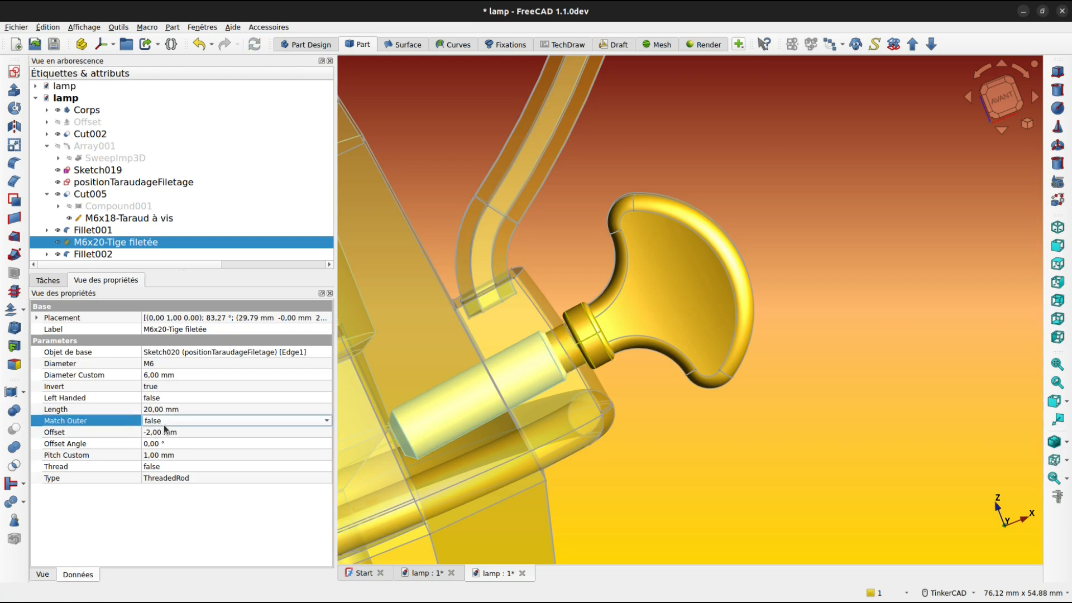
click(162, 422)
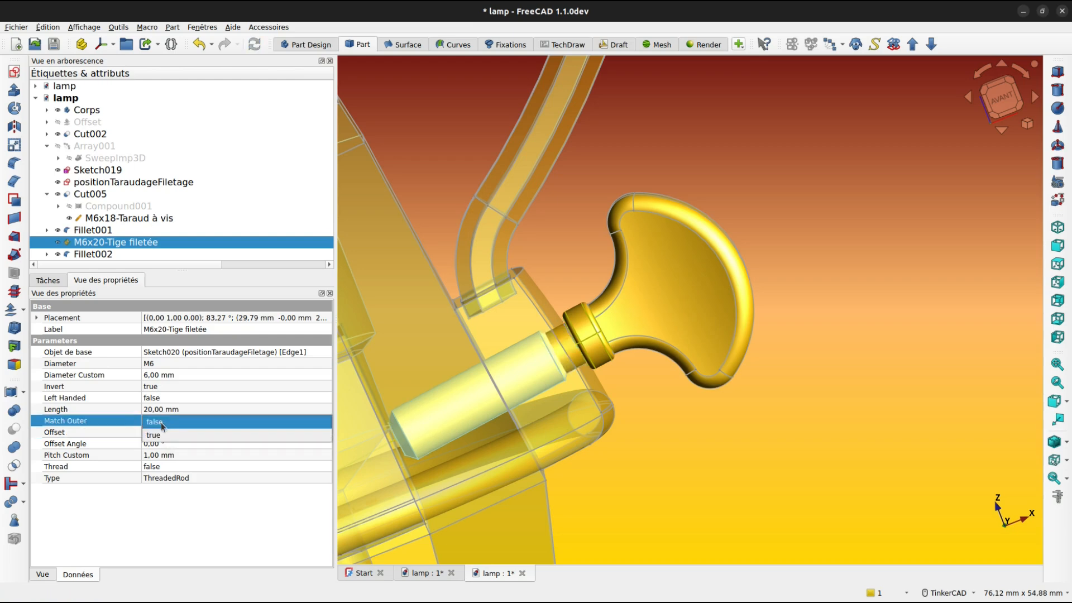
Try an offset of 0 mm on the M6x20 threaded rod
click(159, 431)
click(155, 432)
click(155, 432)
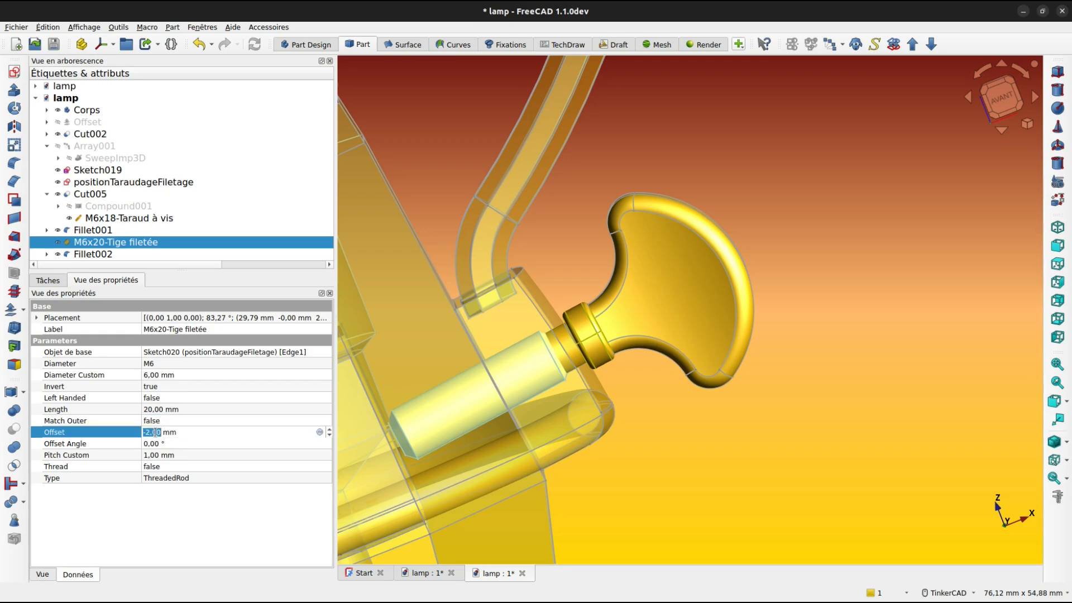
scroll(155, 432, up, 1)
click(153, 445)
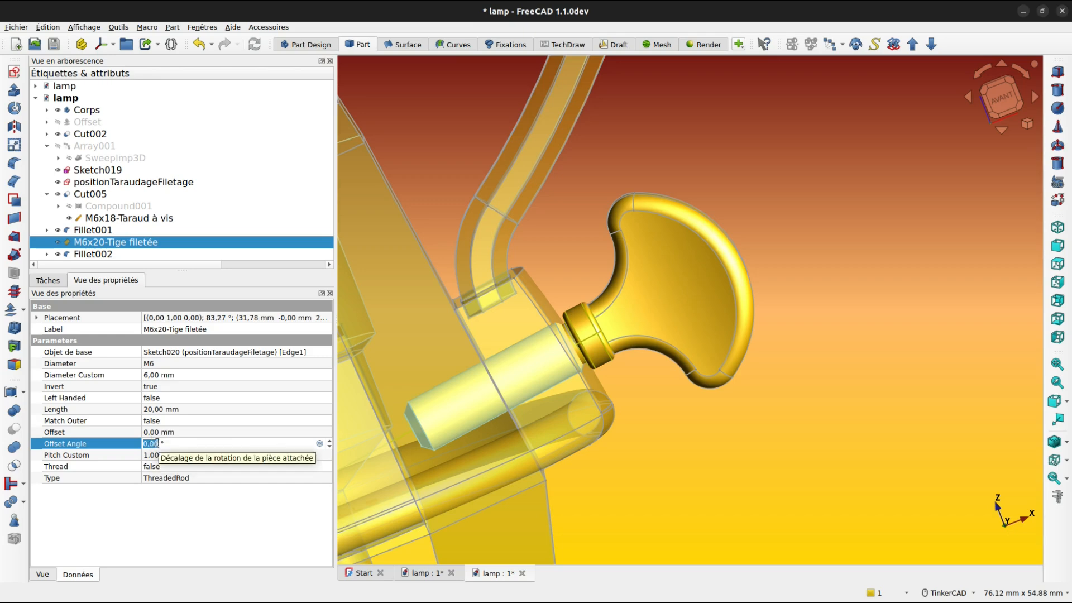
click(147, 454)
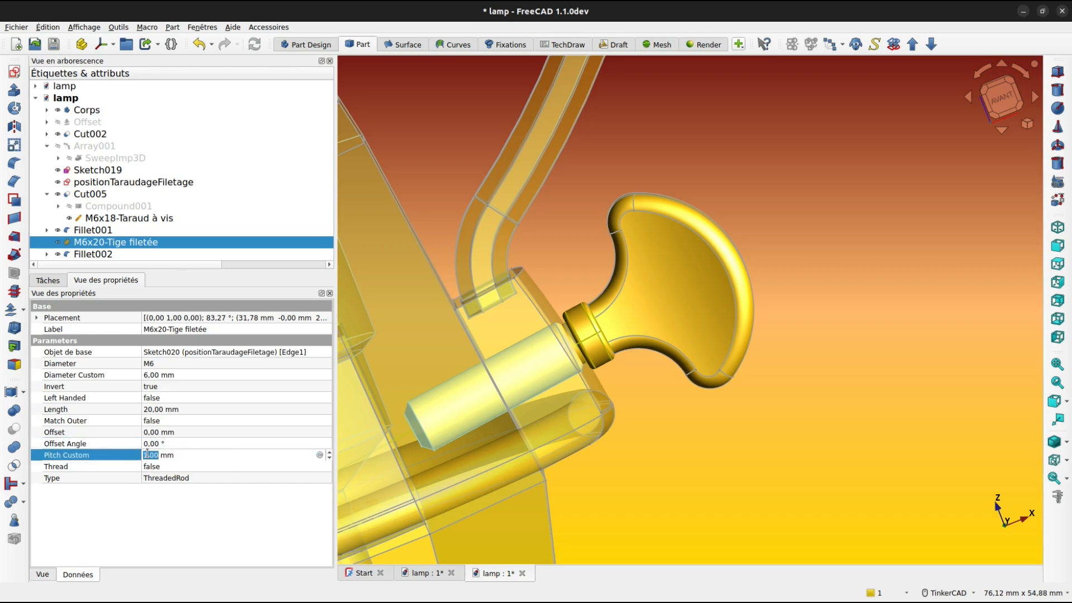
Try an offset of 2 mm on the M6x20 threaded rod, and set it back to 1 mm
click(158, 433)
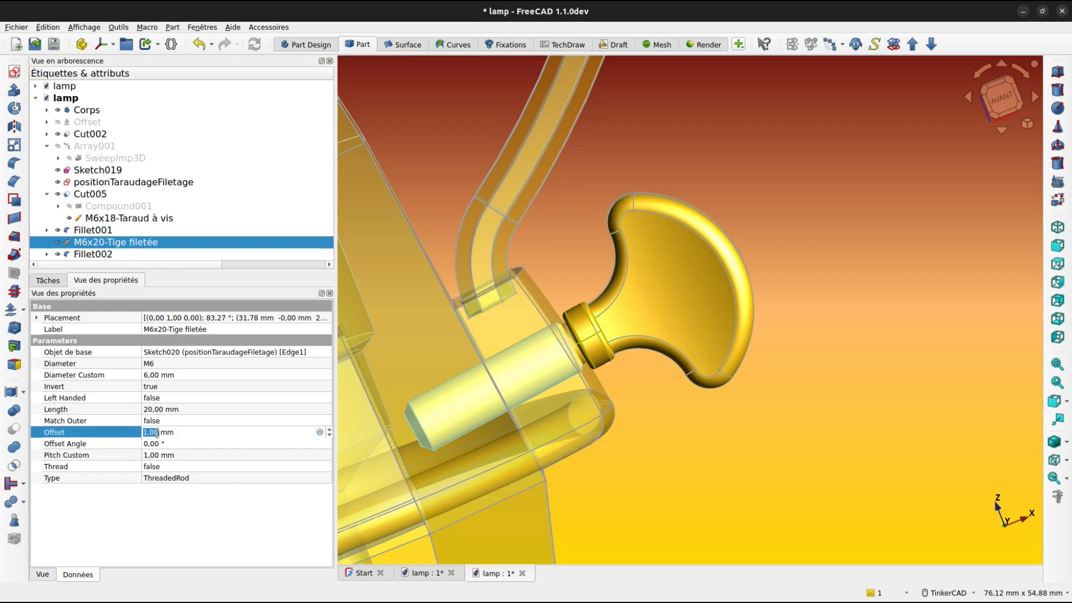
scroll(158, 433, up, 1)
click(164, 452)
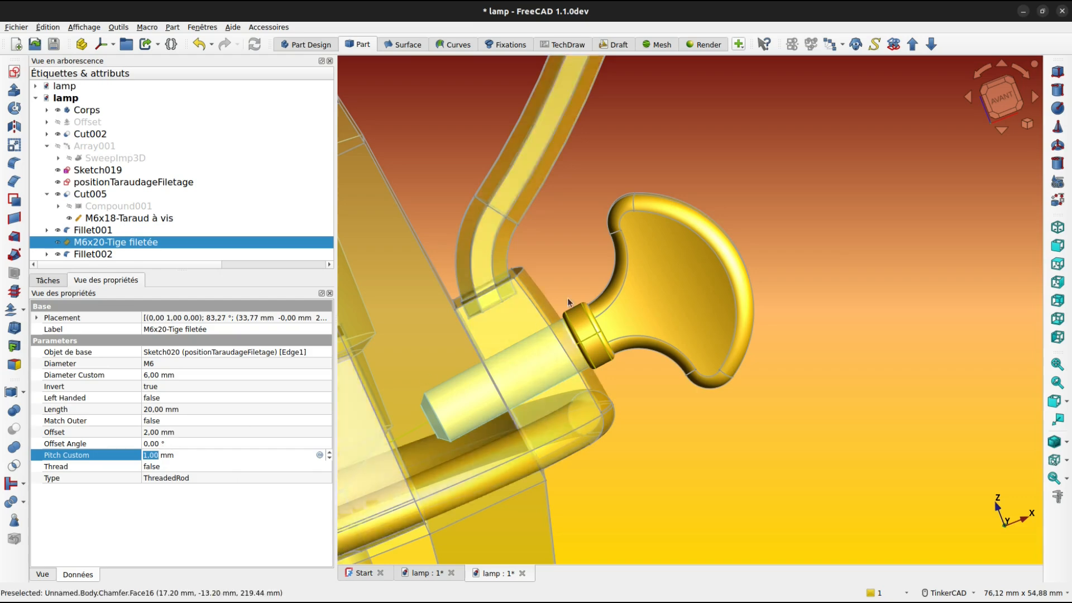
scroll(582, 305, up, 5)
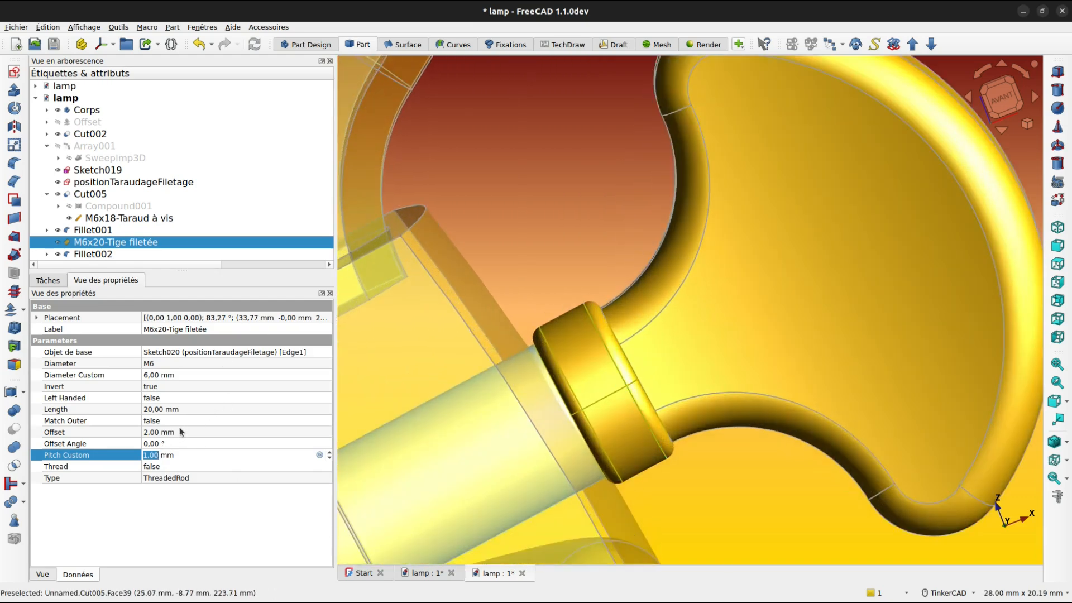
click(179, 429)
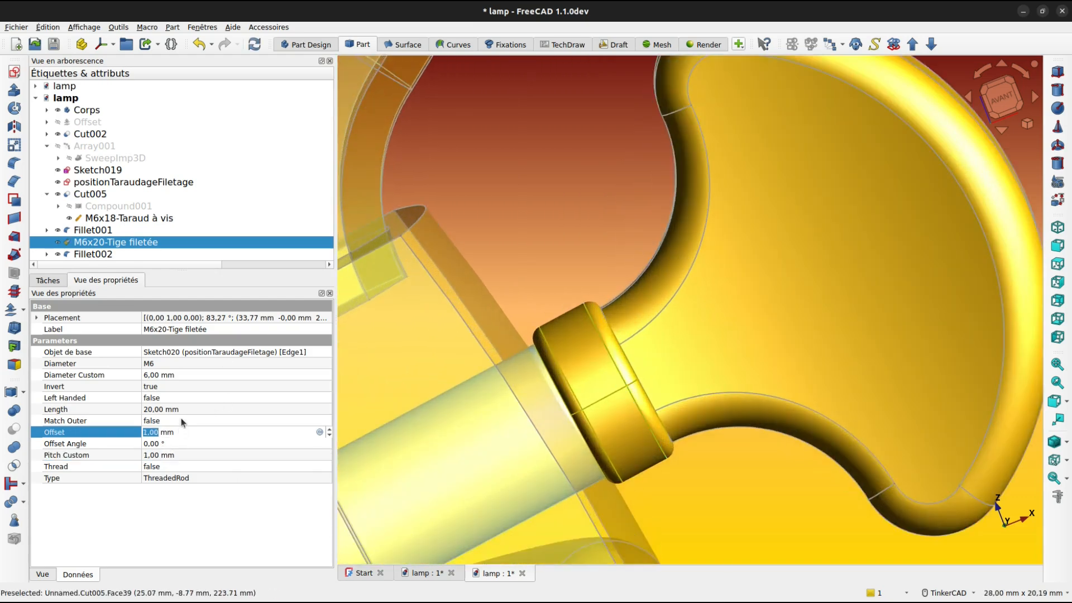
click(181, 418)
scroll(654, 384, down, 3)
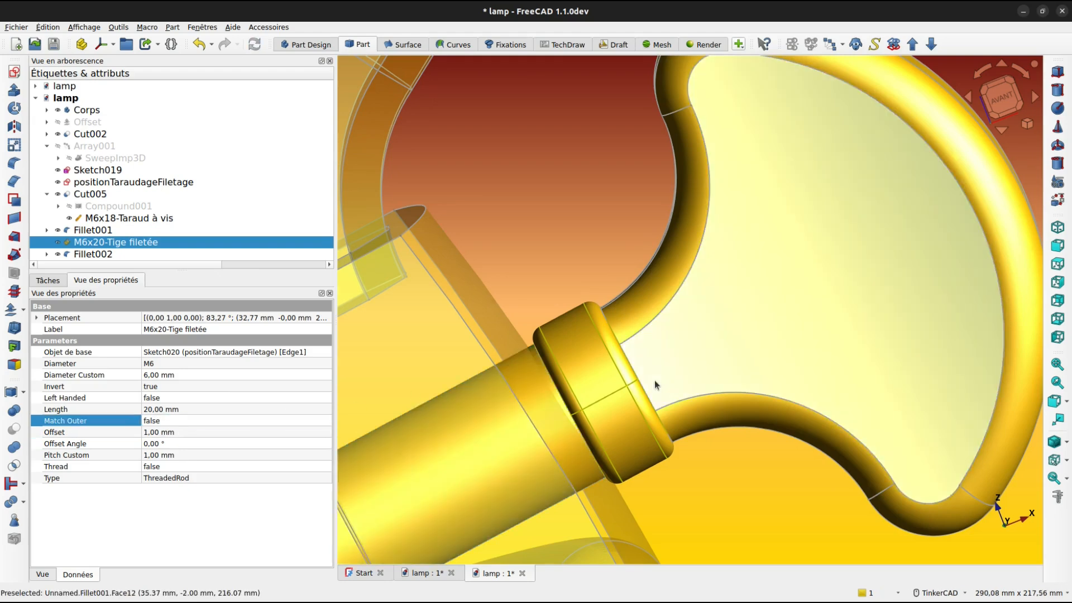
Fuse the junction collar Fillet002 with the butterfly knob Fillet001 in a Boolean union
click(656, 381)
scroll(656, 377, down, 4)
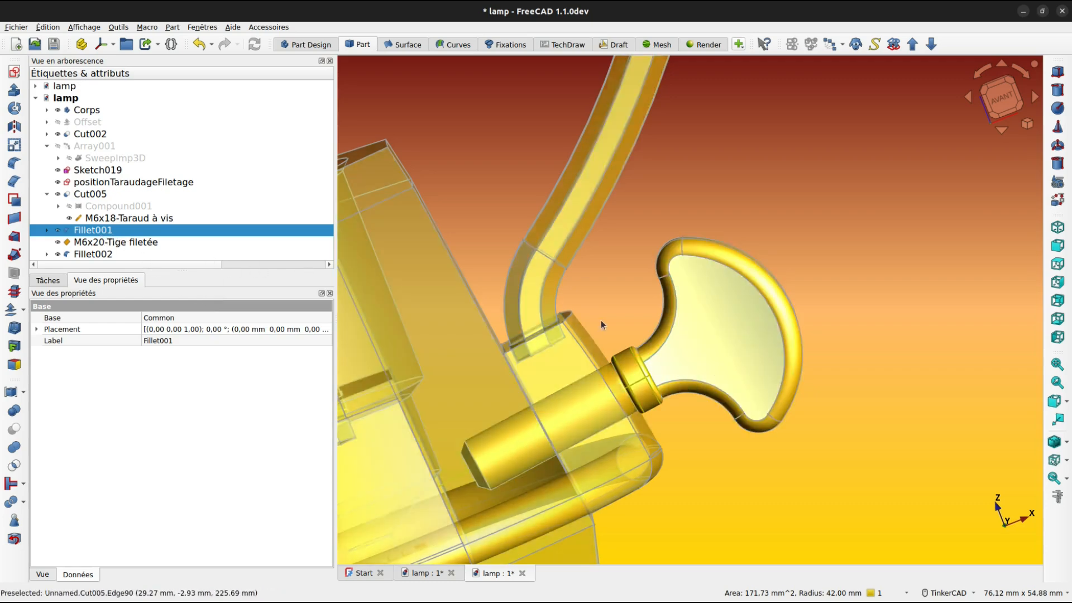
click(110, 256)
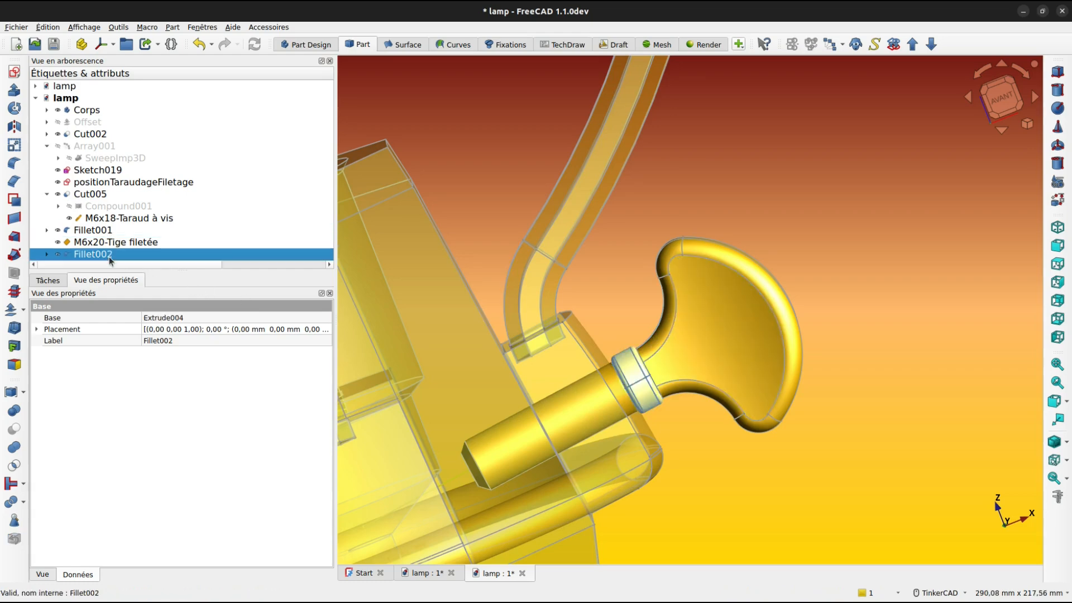
ctrl+click(113, 232)
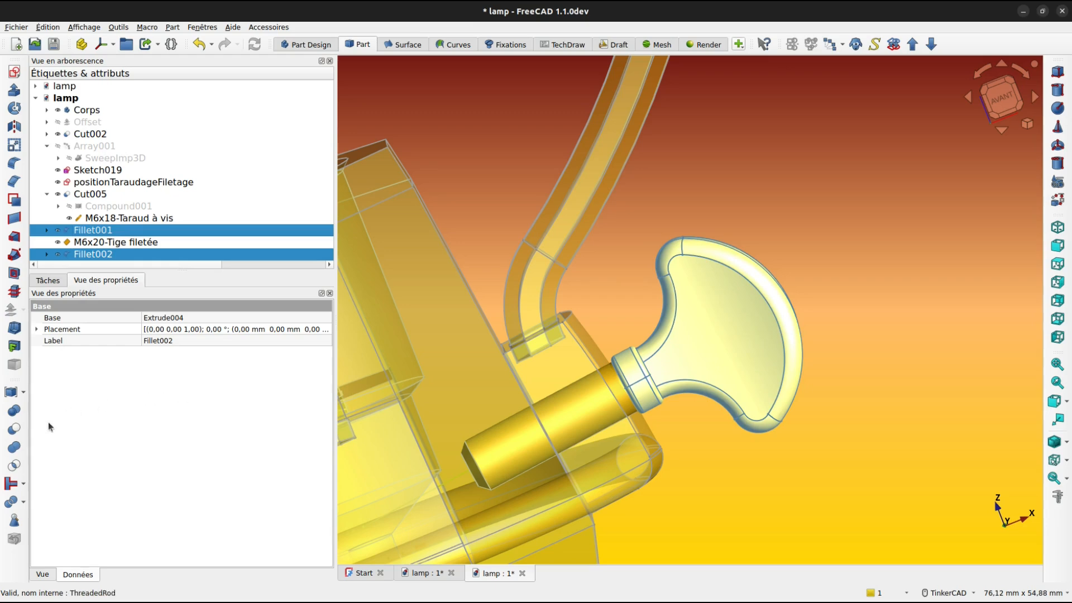
click(15, 449)
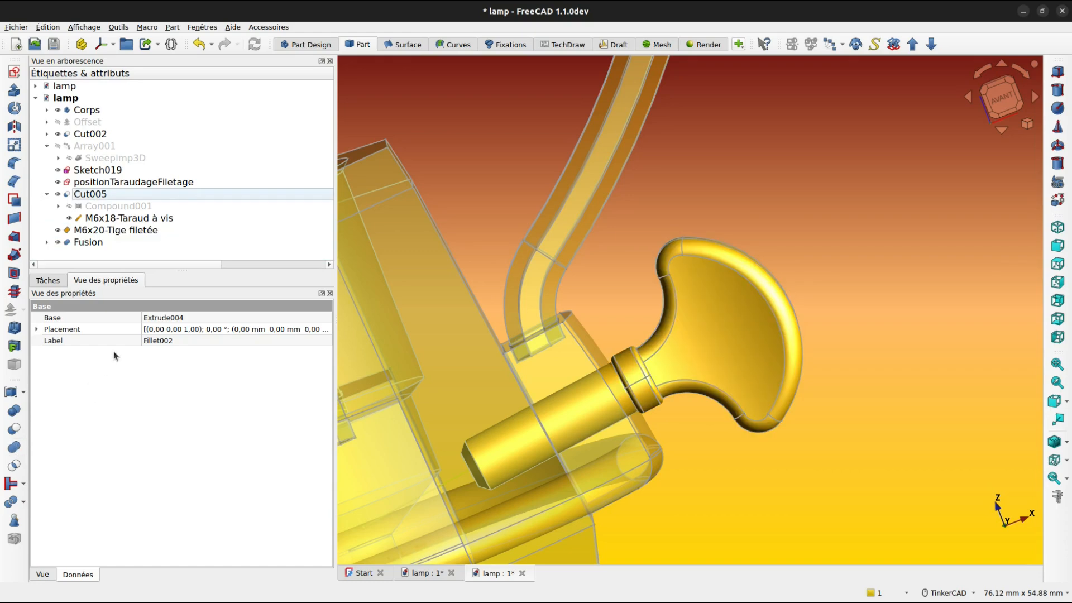
Fuse the united knob and collar with the M6x20 threaded rod into a single part
click(89, 243)
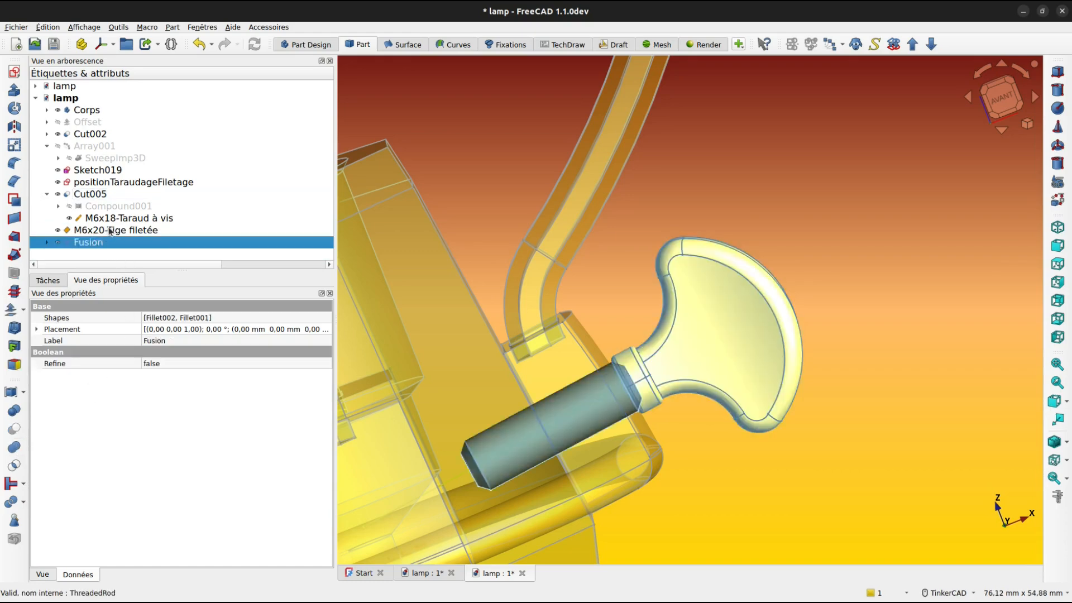
ctrl+click(108, 230)
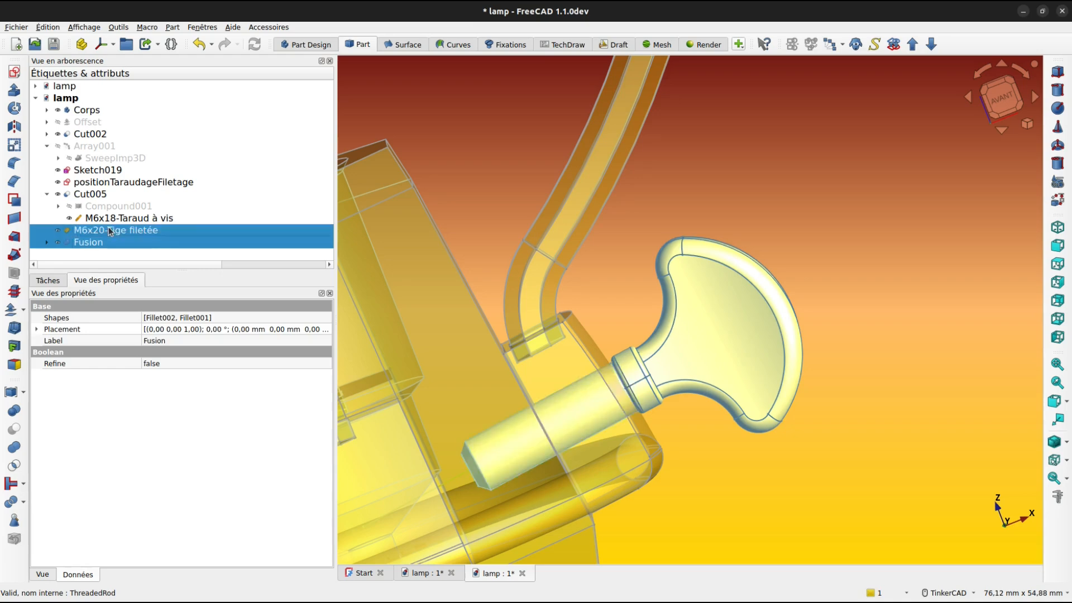
click(14, 447)
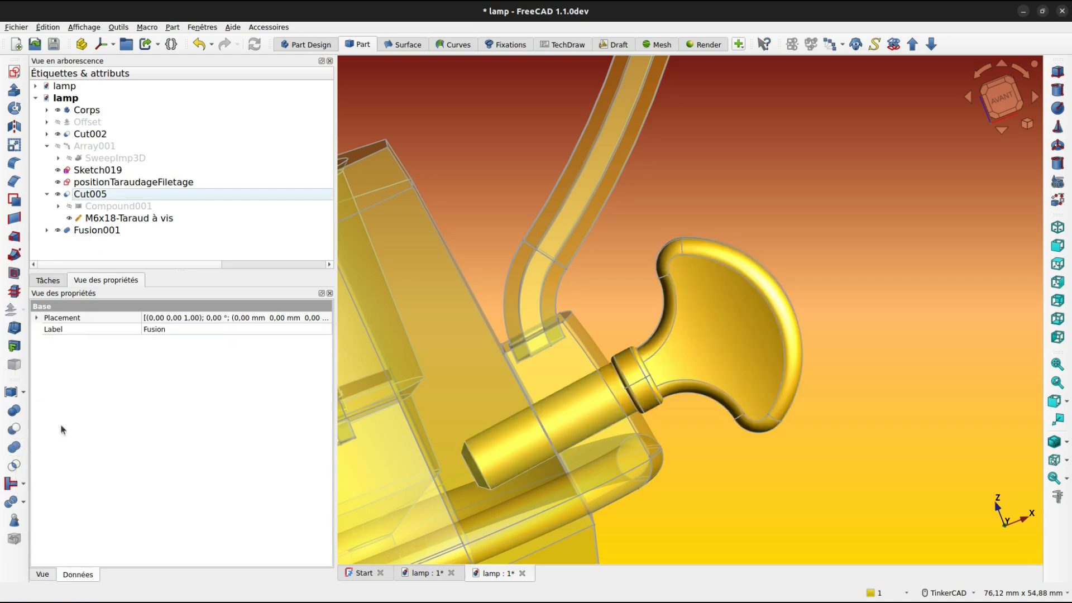
Enable the modelled thread on the M6x20 threaded rod inside Fusion001 by setting Thread to true
click(110, 229)
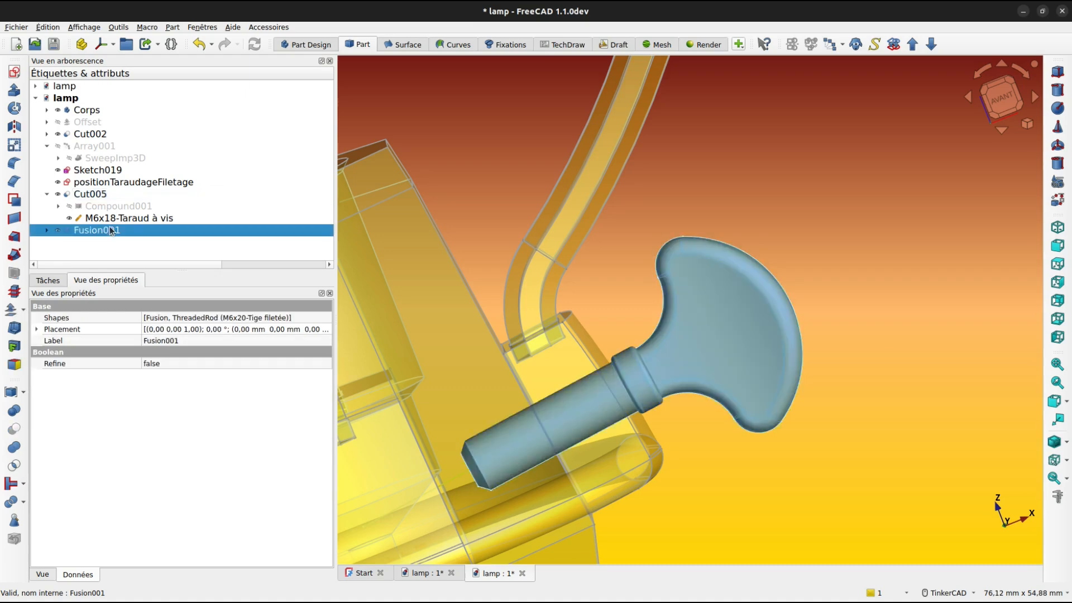
click(42, 231)
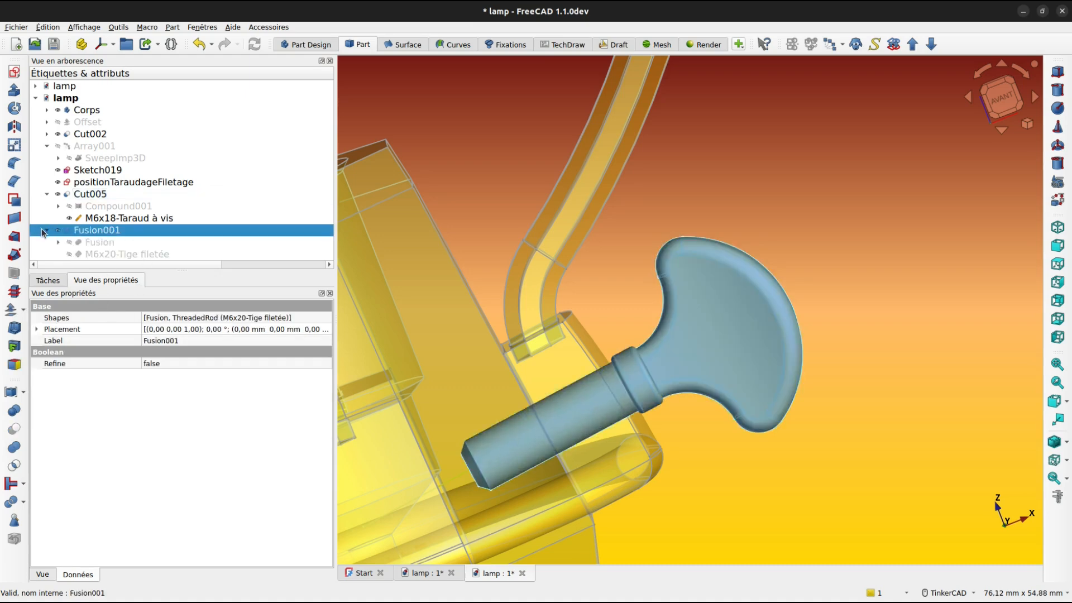
click(109, 253)
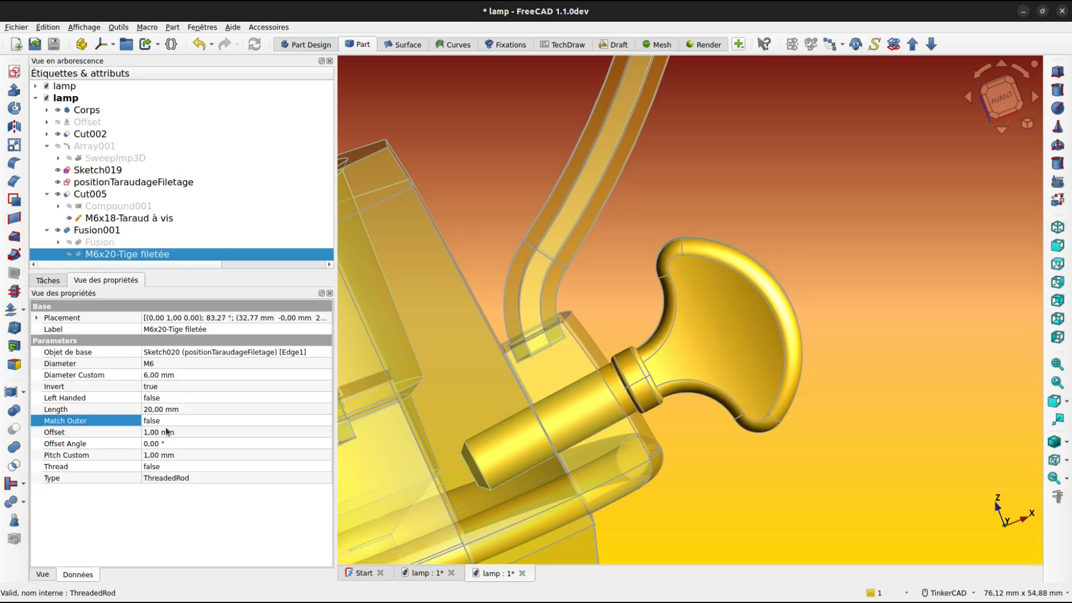
click(160, 463)
click(160, 464)
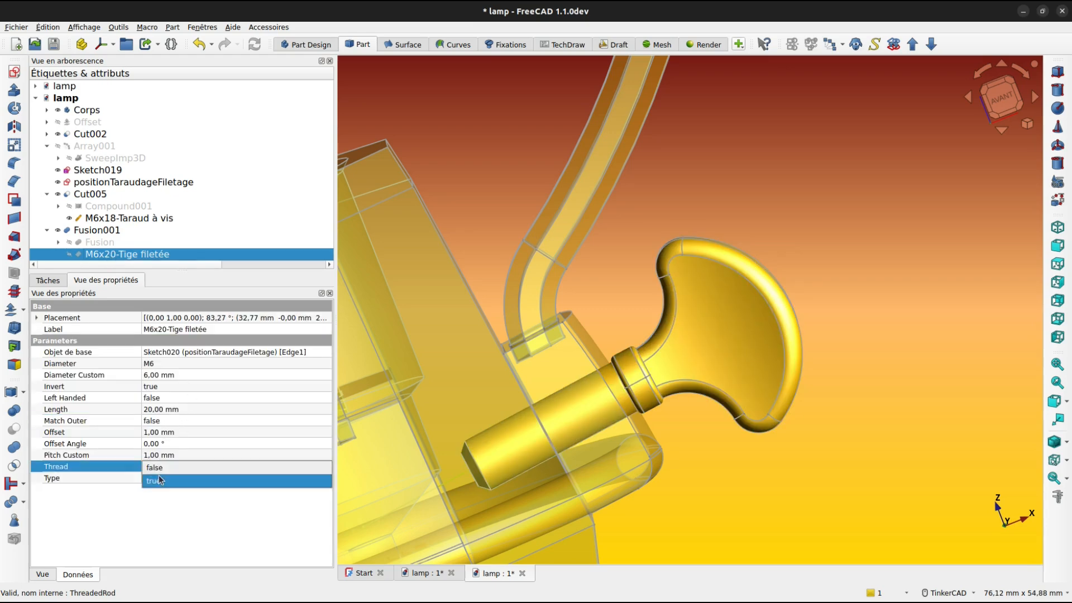
click(158, 480)
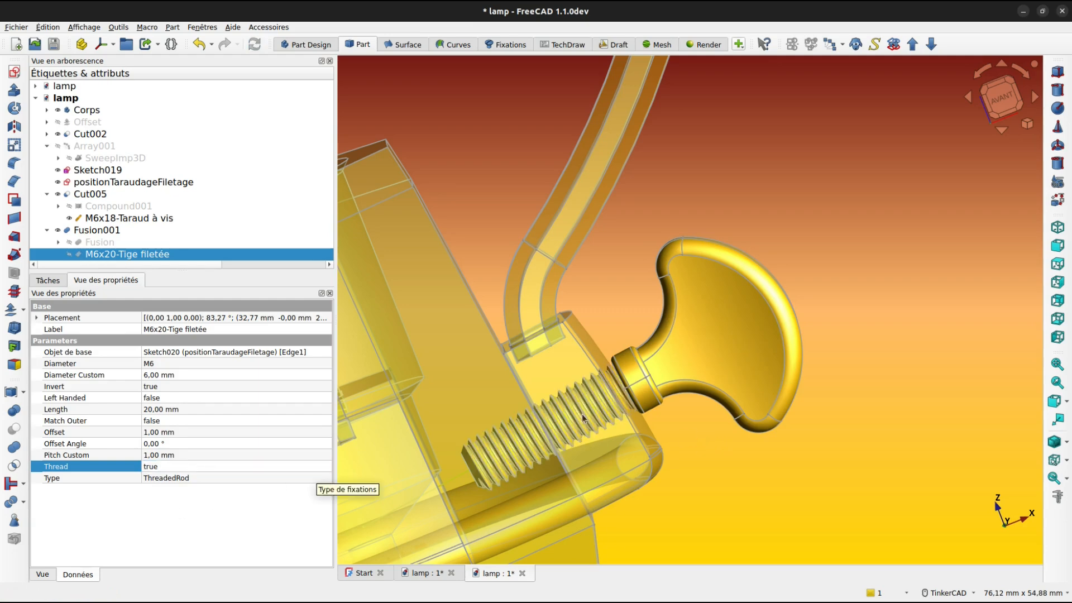
scroll(652, 380, down, 8)
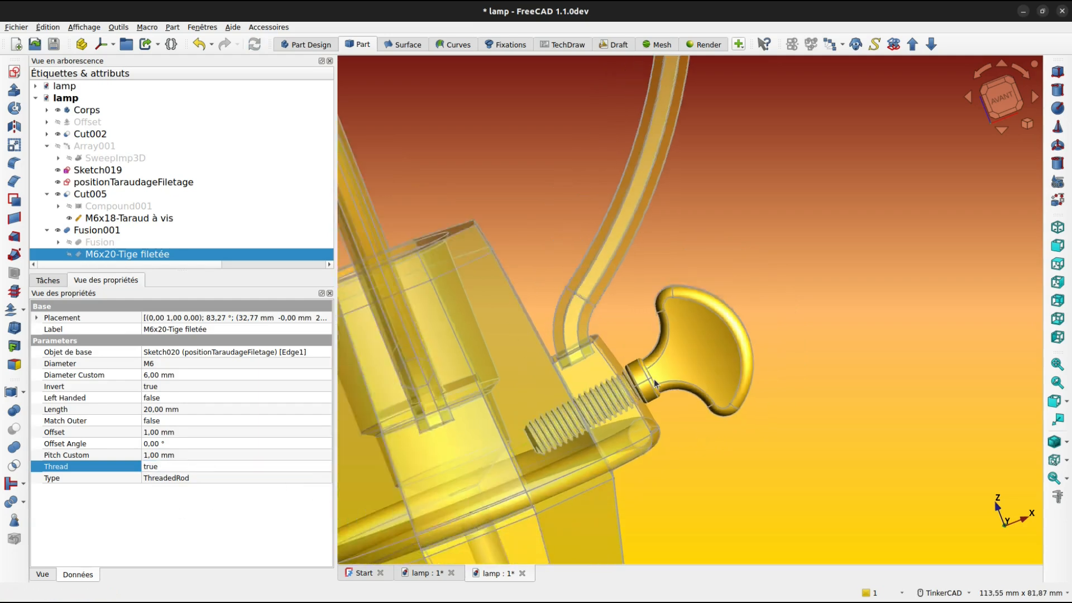
Start transforming the knob and rod assembly Fusion001 with the dragger set to Center of mass / Centroid
scroll(652, 371, up, 5)
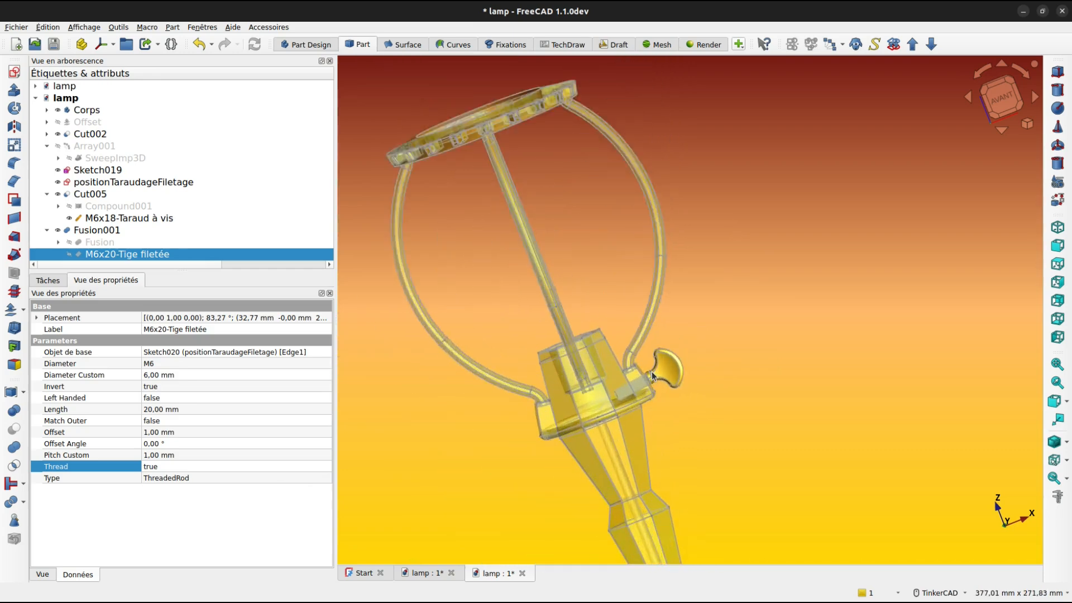
scroll(648, 370, up, 2)
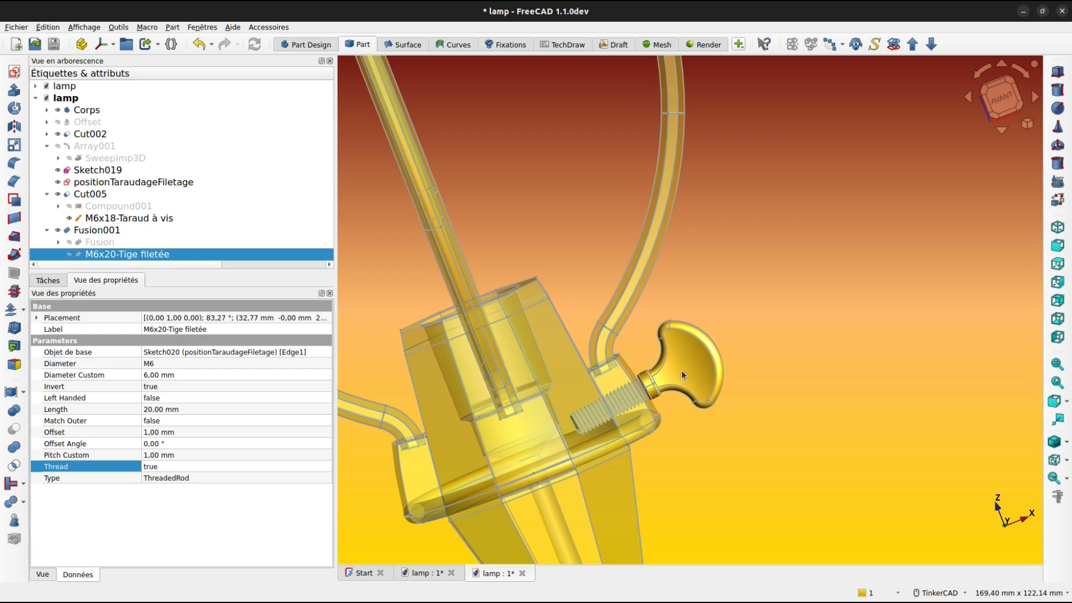
click(118, 230)
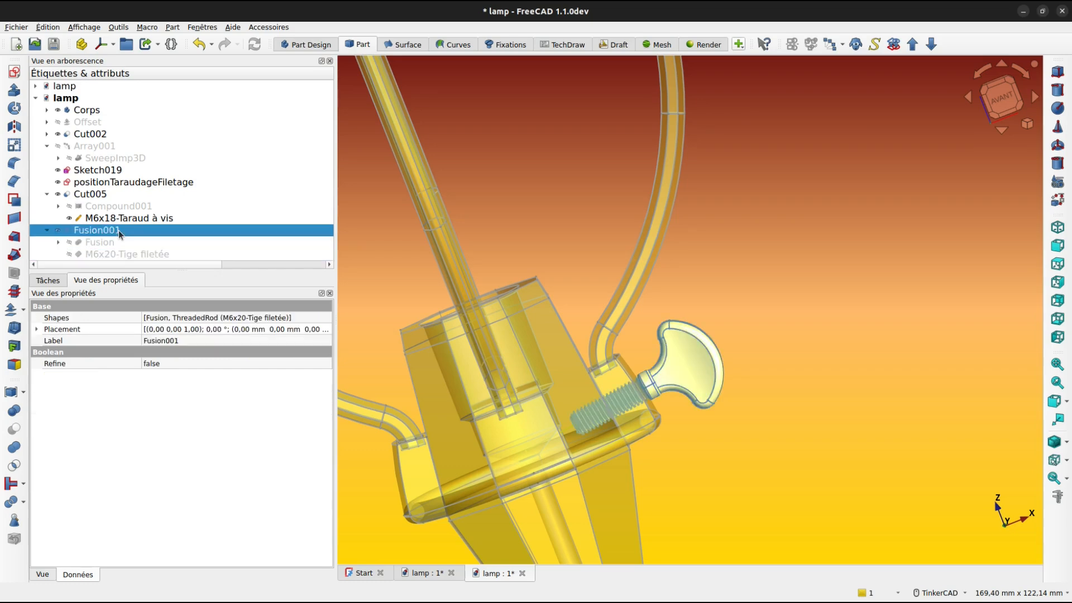
right_click(119, 230)
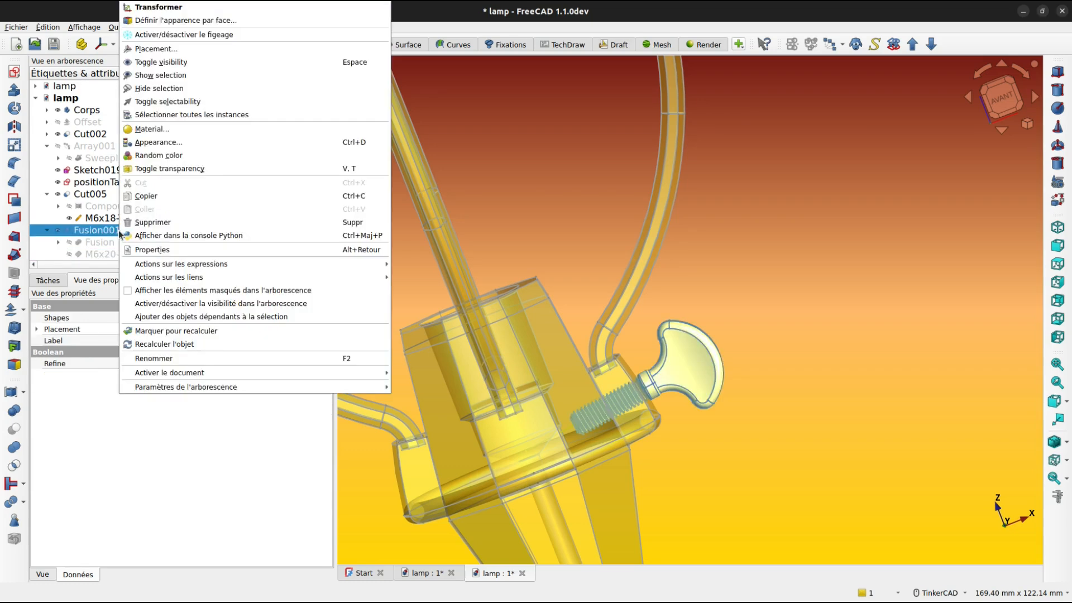
click(179, 8)
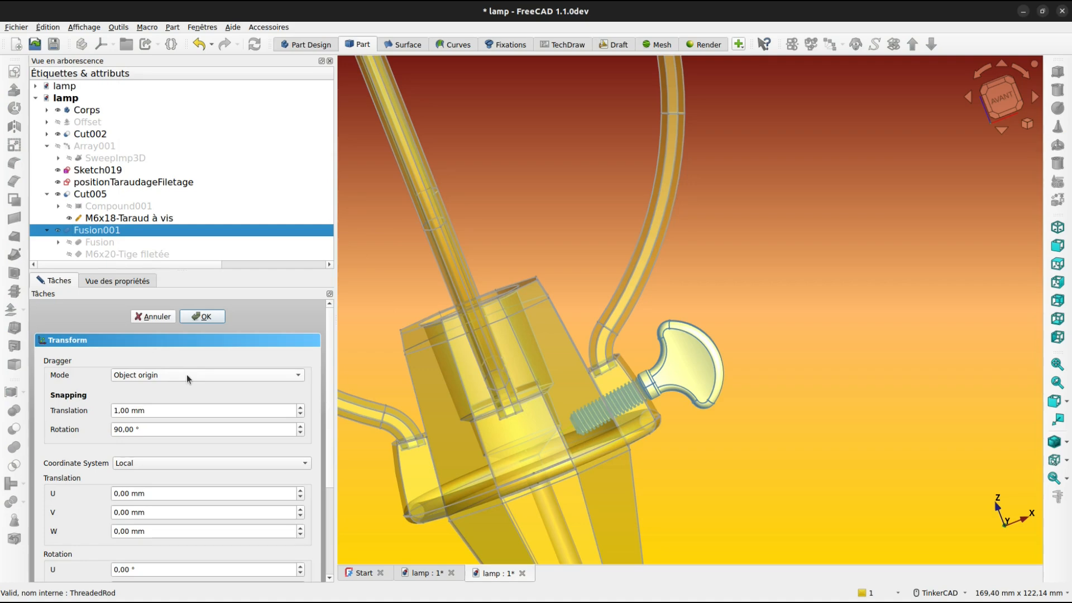
scroll(220, 408, down, 1)
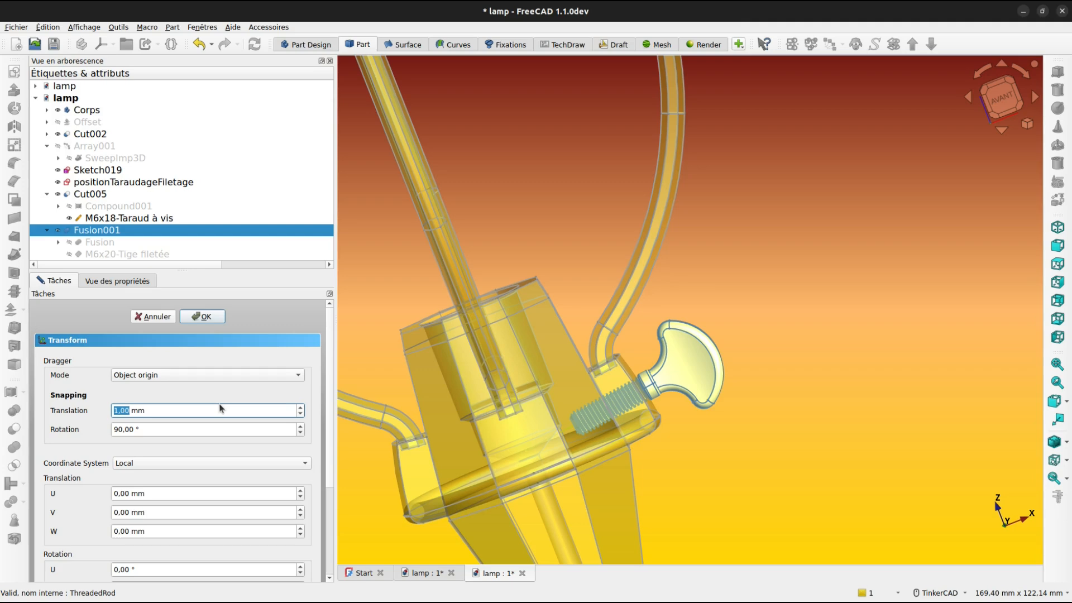
scroll(627, 420, down, 6)
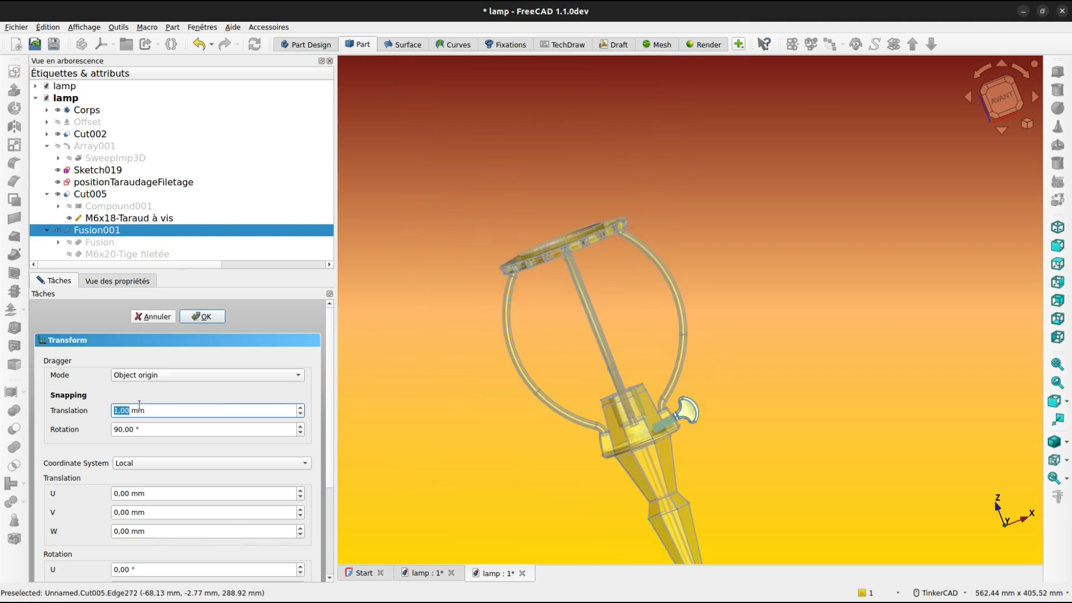
click(150, 377)
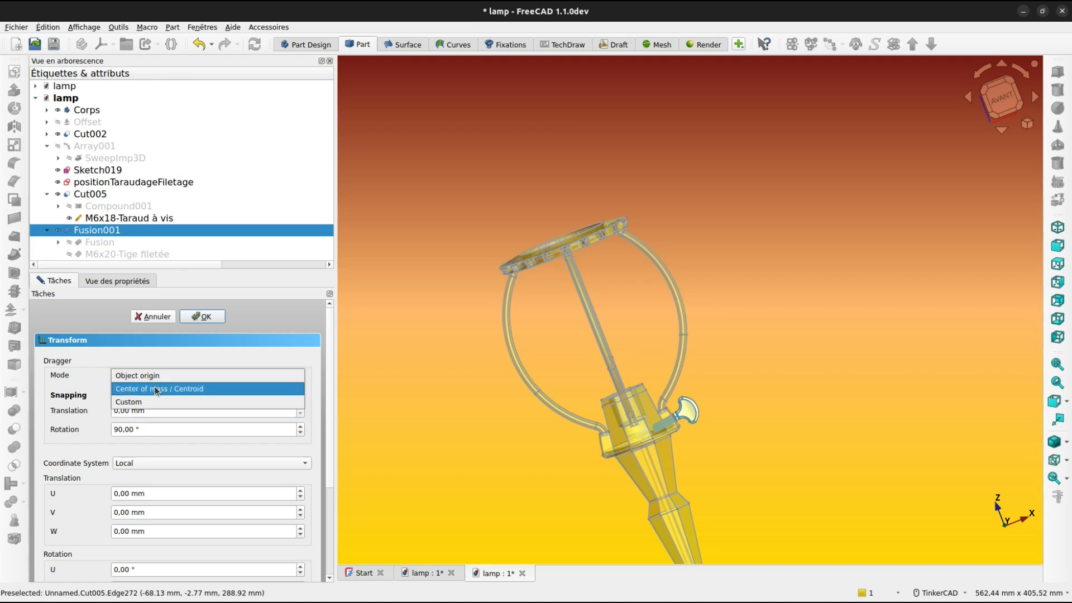
click(155, 386)
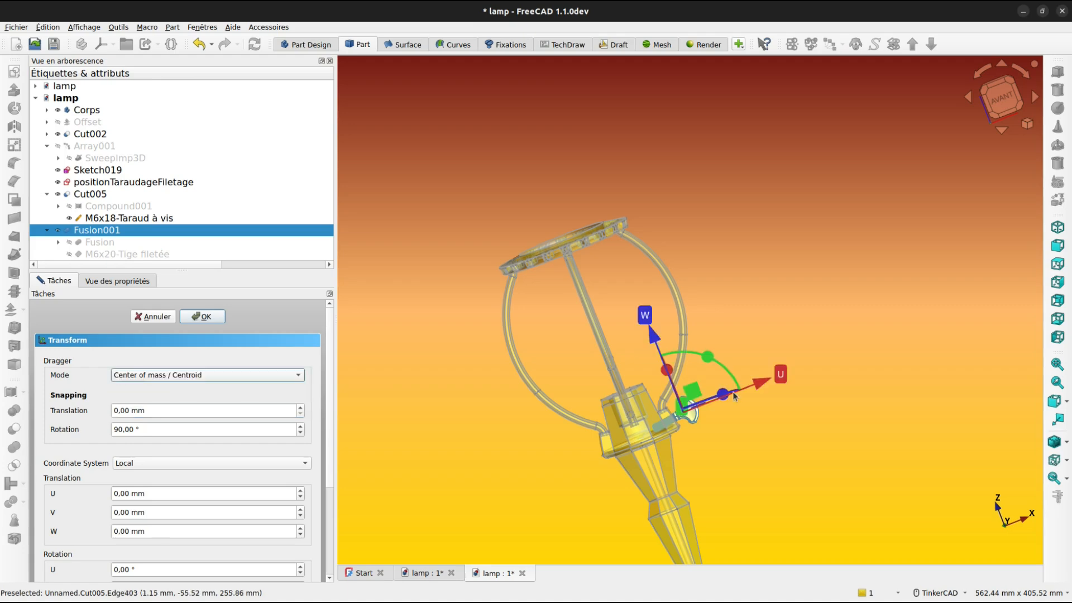
scroll(732, 391, up, 3)
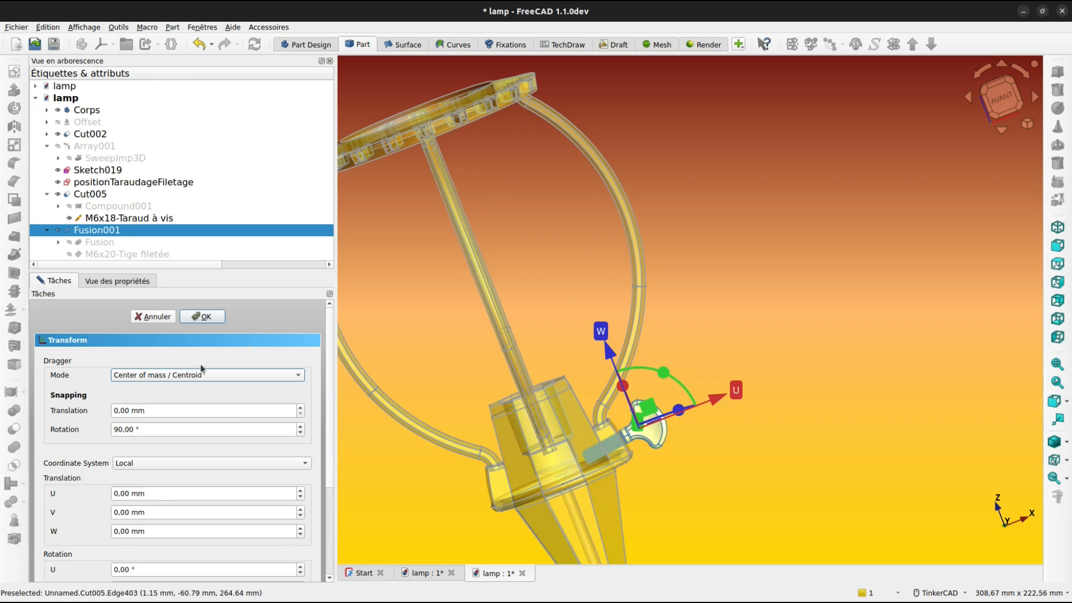
Set the transform's rotation snapping increment to 1°
drag(121, 428, 114, 429)
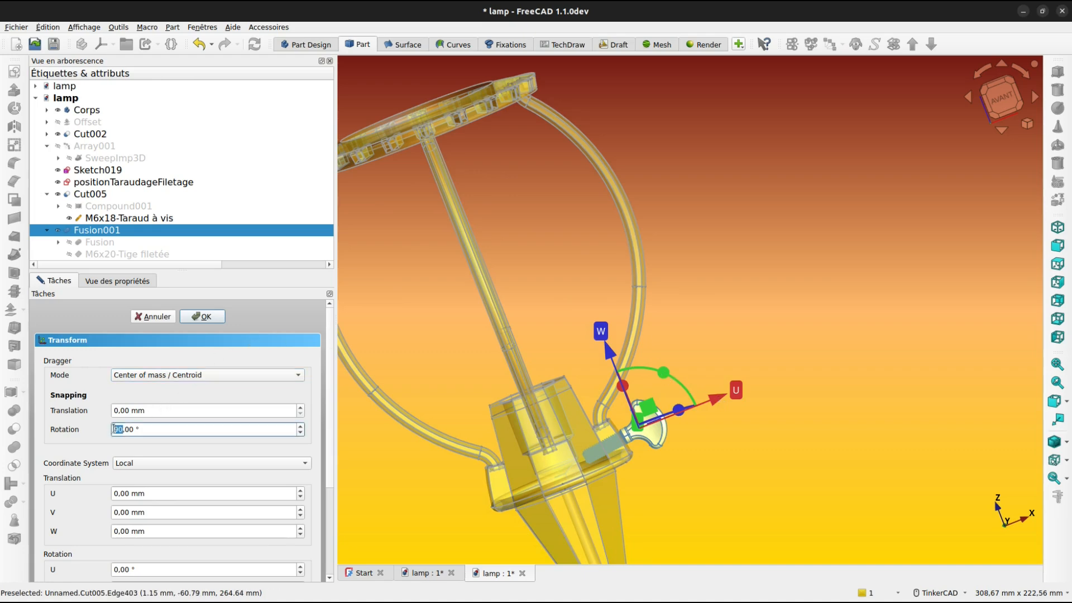
text(1)
scroll(702, 404, up, 3)
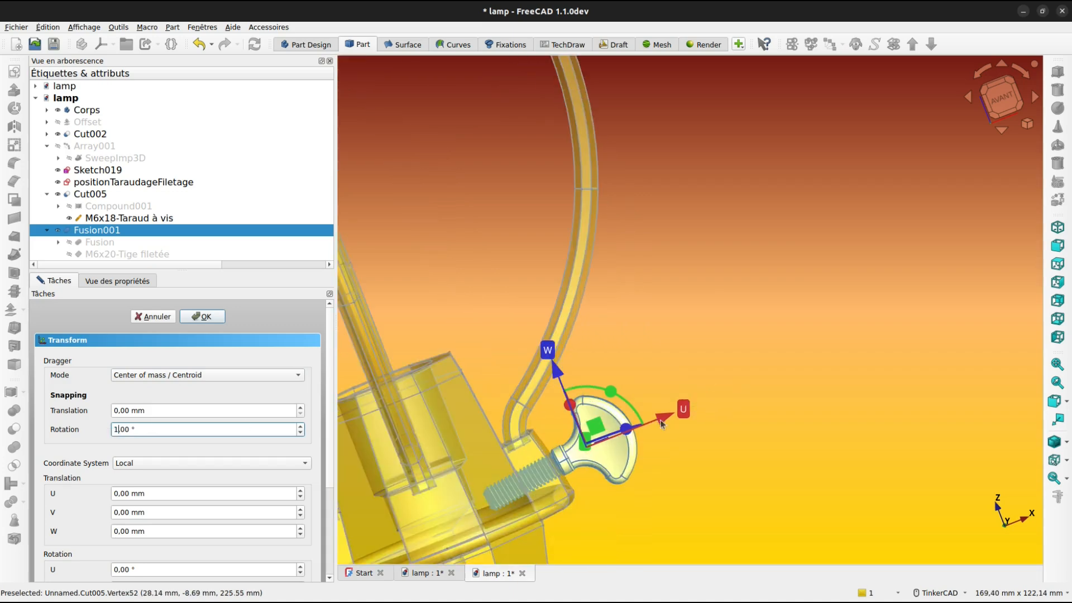
drag(611, 393, 612, 393)
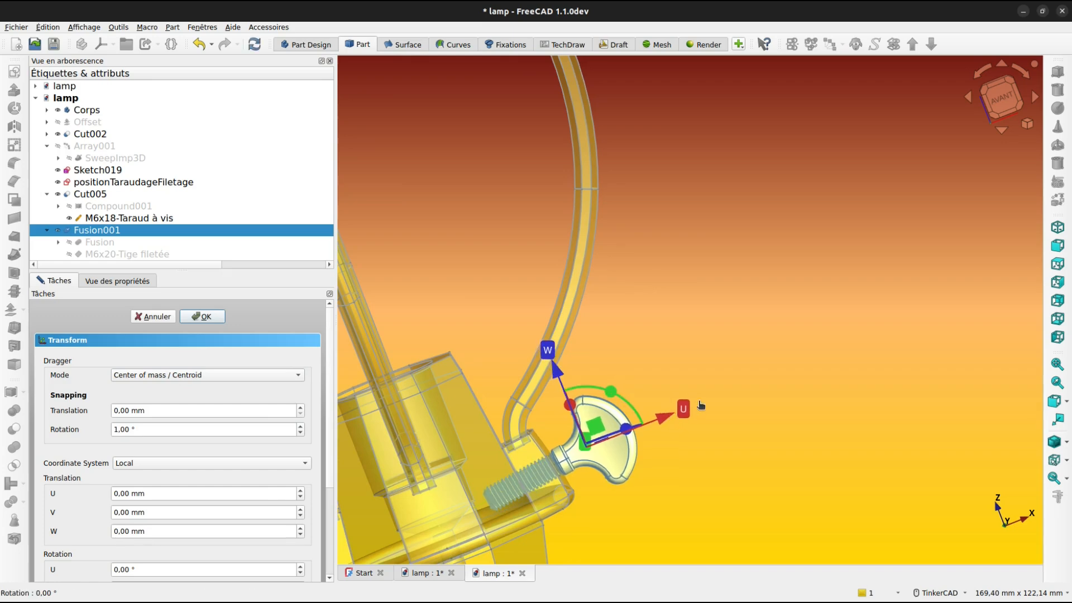
Move Fusion001 about 25.8 mm outward along its U axis, clear of the tapped hole, and accept the transform
drag(685, 410, 819, 380)
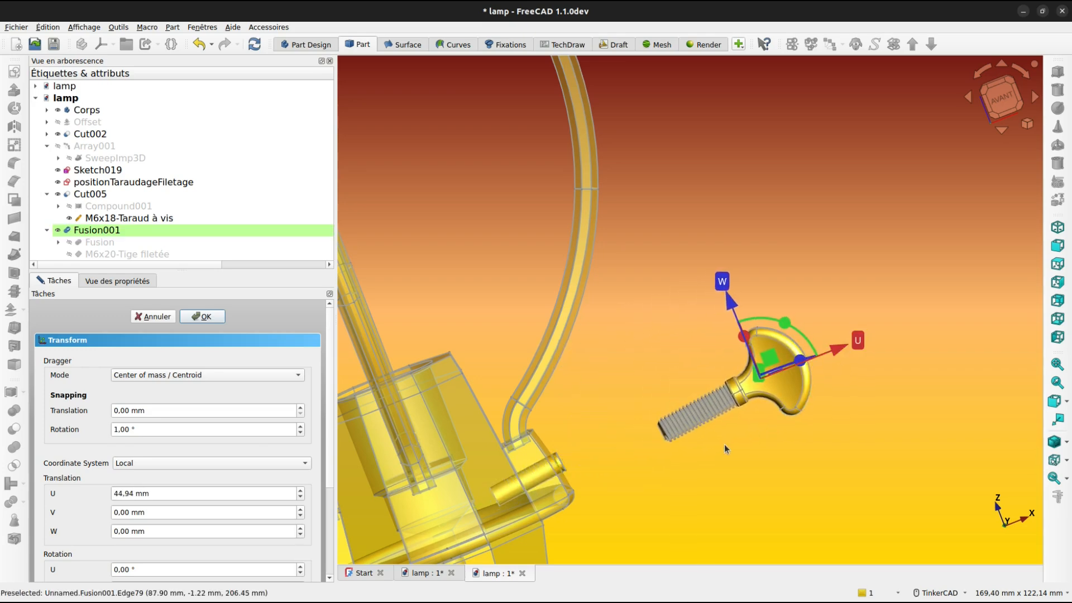
middle_drag(729, 465, 718, 348)
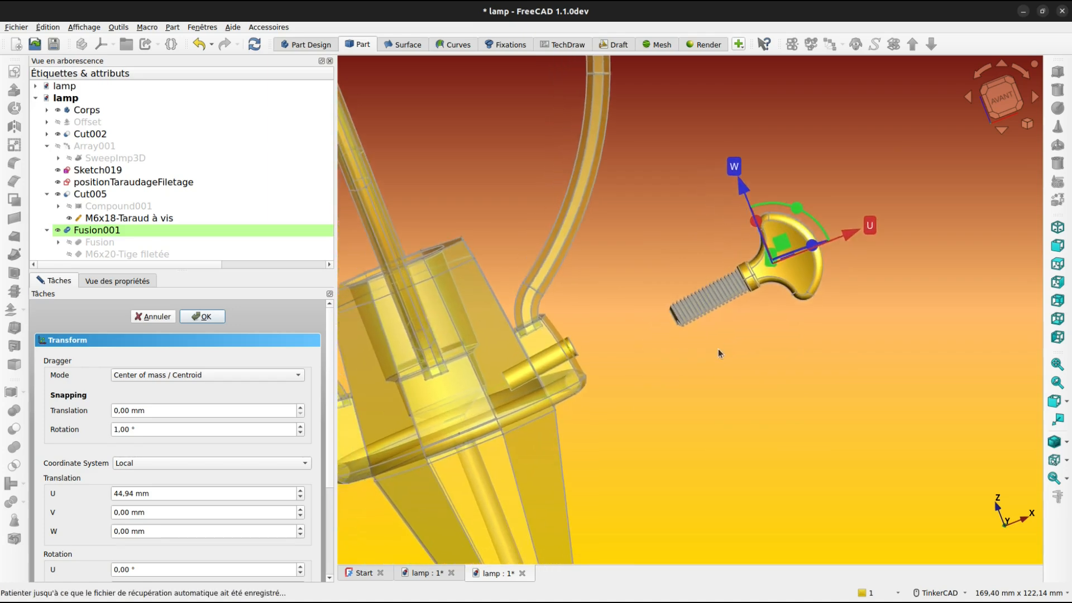
drag(852, 235, 766, 282)
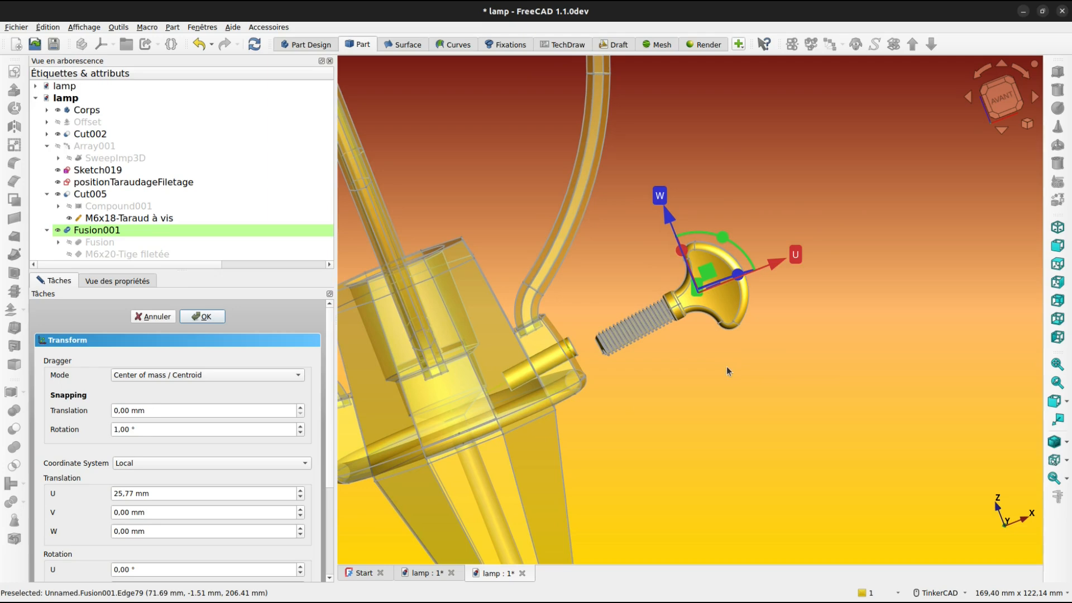
click(109, 218)
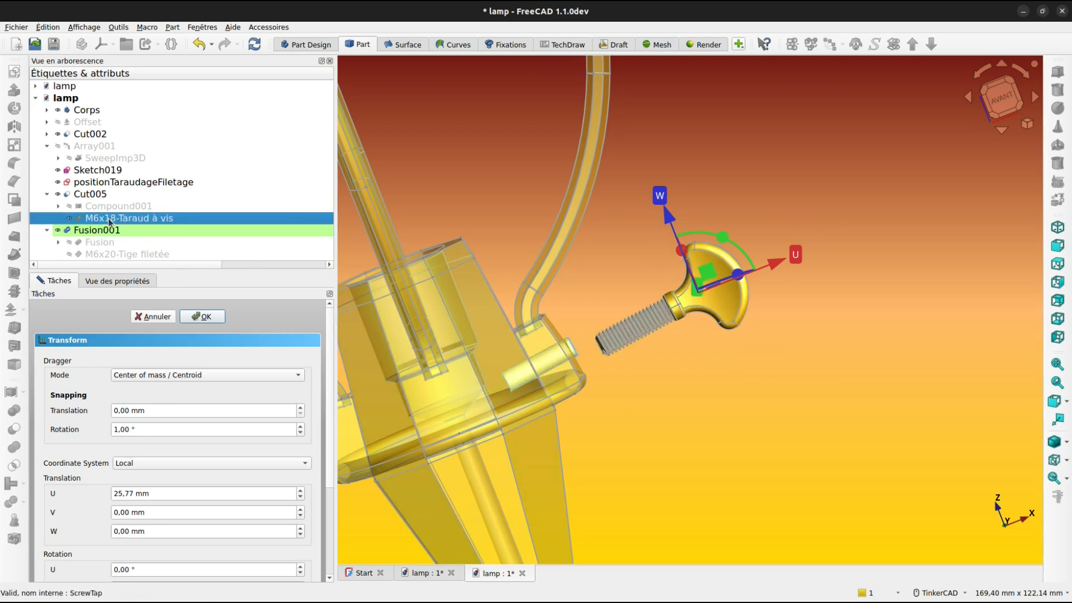
click(200, 317)
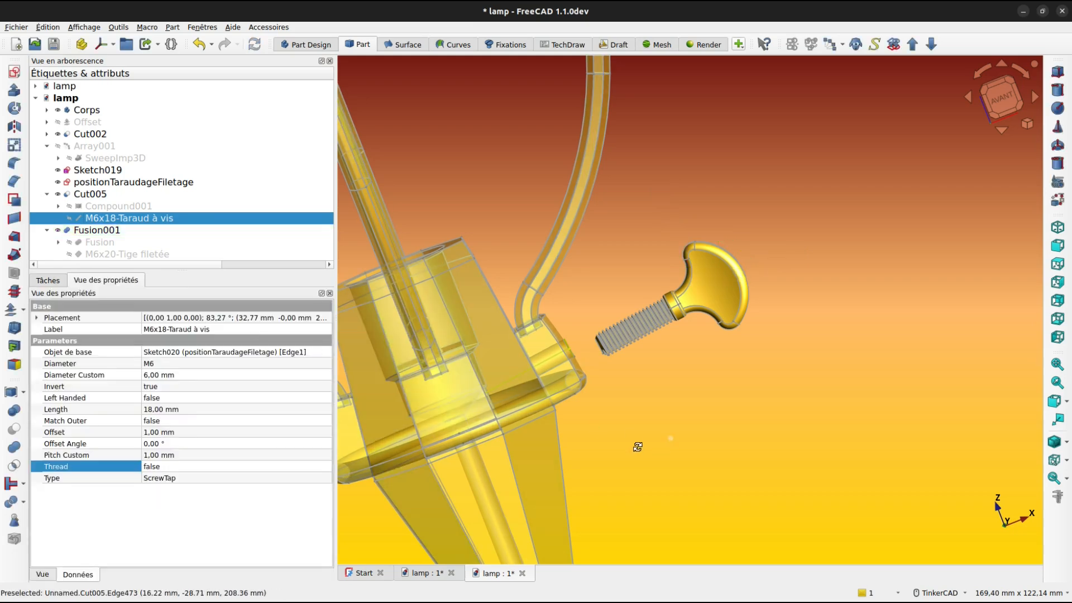
Enable the modelled thread on the M6x18 screw tap inside Cut005 by setting Thread to true
right_drag(637, 447, 608, 413)
scroll(602, 334, up, 3)
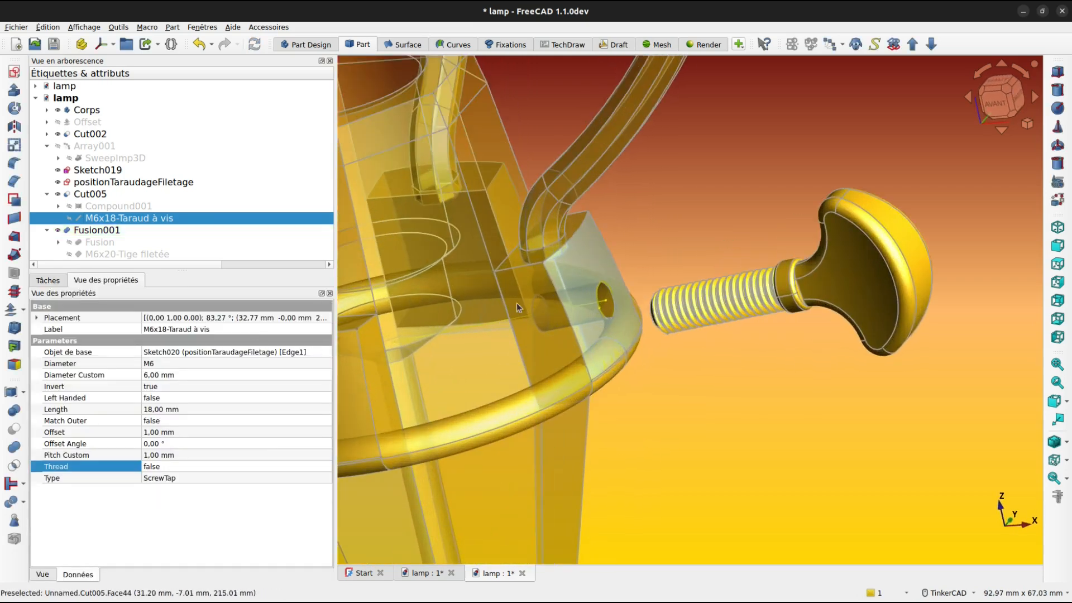
click(58, 206)
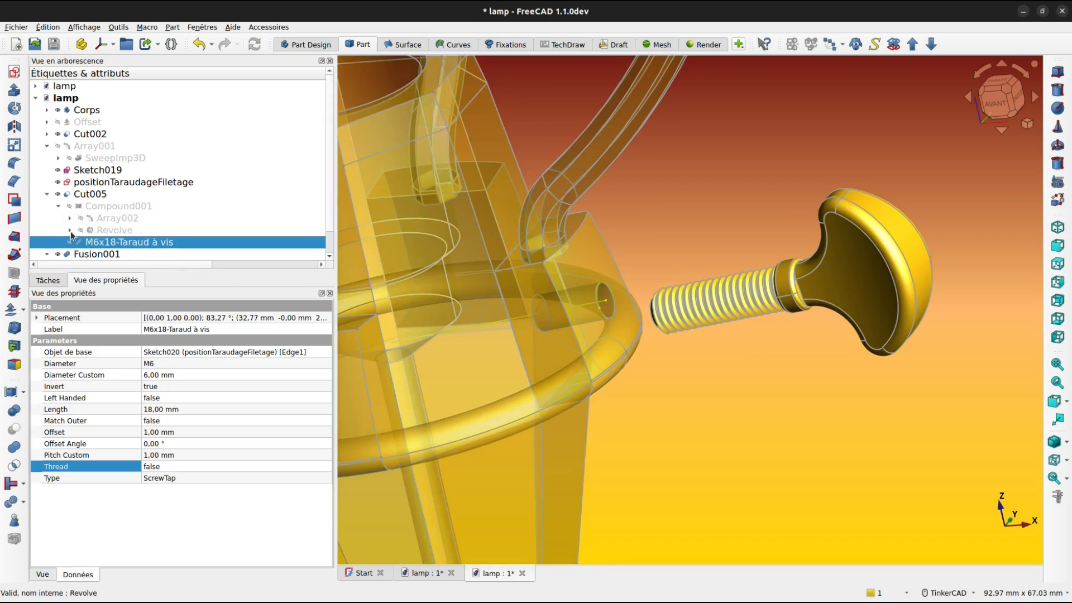
click(70, 230)
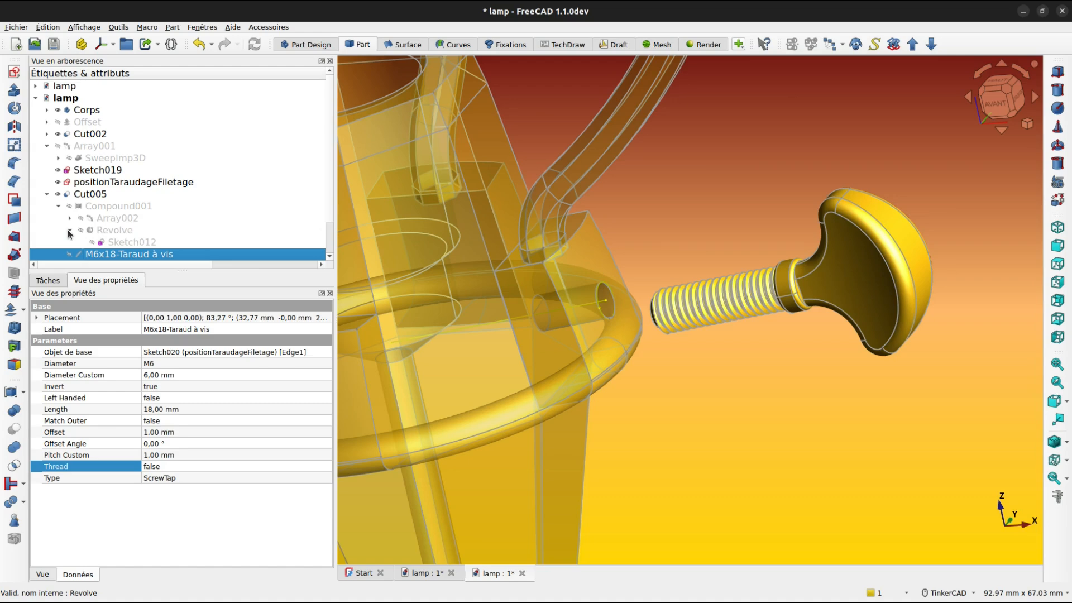
click(70, 231)
click(47, 194)
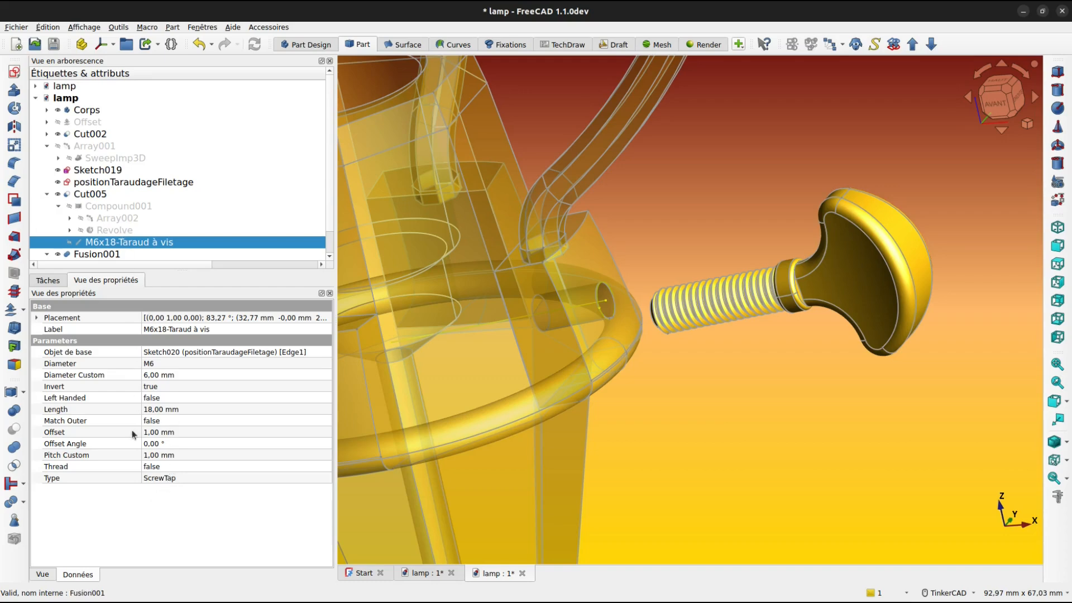
click(167, 467)
click(166, 466)
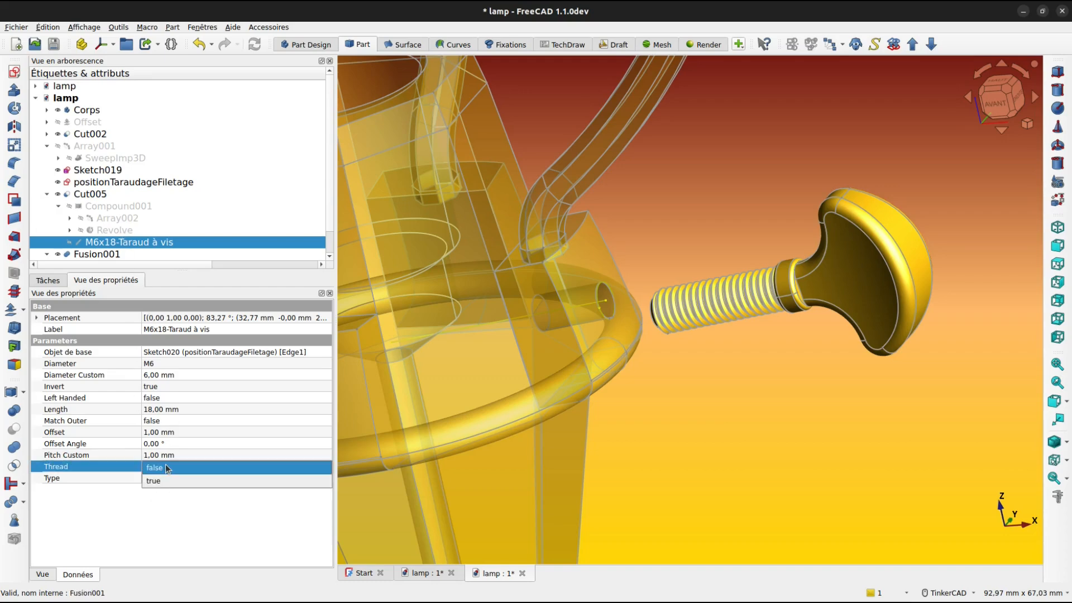
click(167, 479)
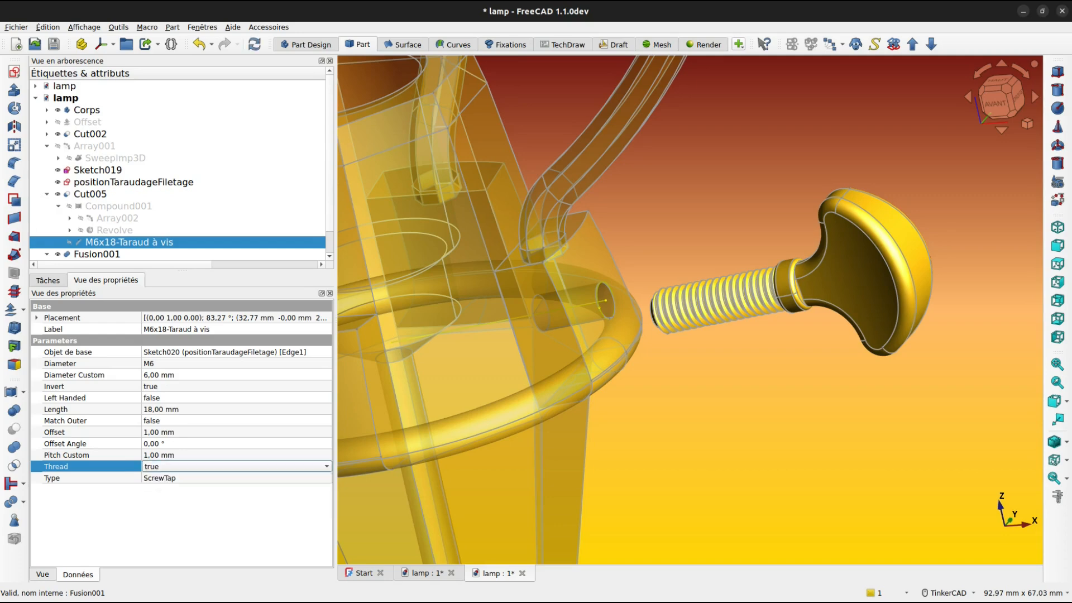
click(157, 510)
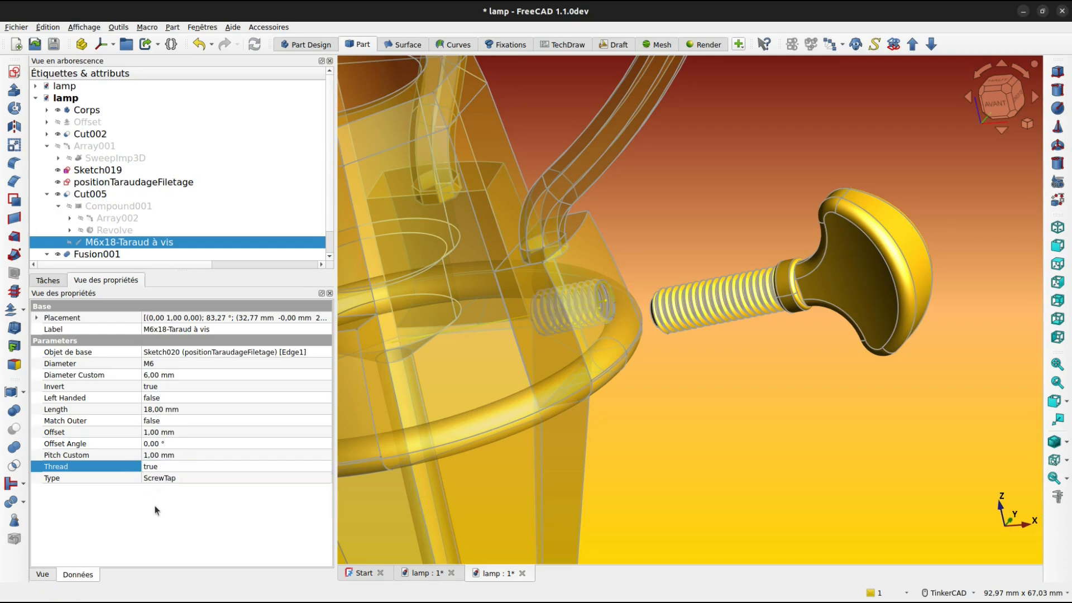
Turn off the transparency of the lamp body and of Cut005, and collapse Cut005 in the model tree
click(707, 415)
click(476, 482)
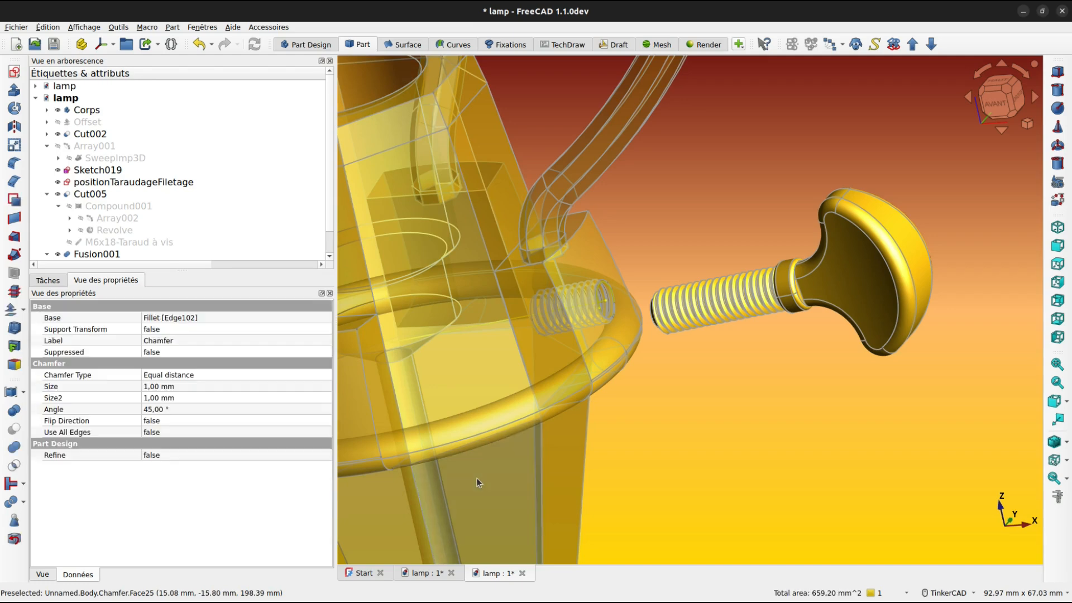
key(Tab)
click(575, 492)
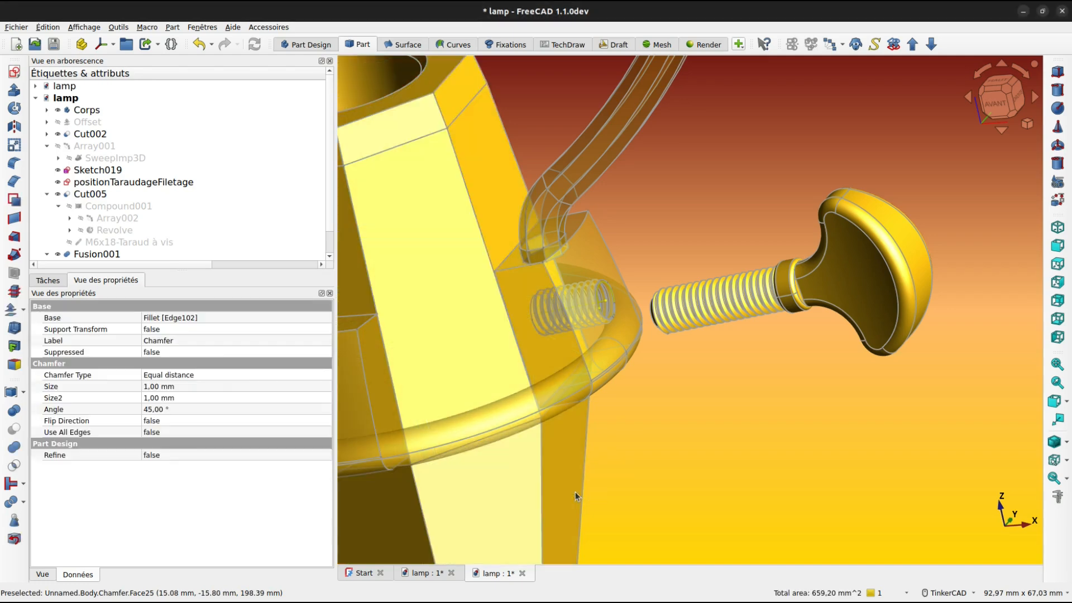
click(544, 351)
key(Tab)
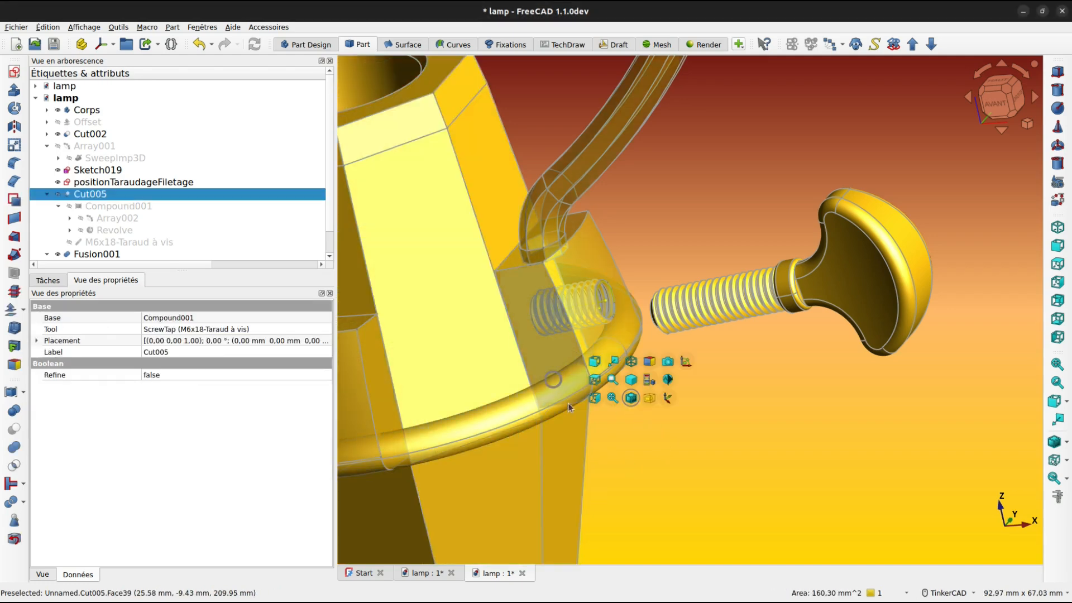
click(651, 398)
scroll(668, 374, down, 5)
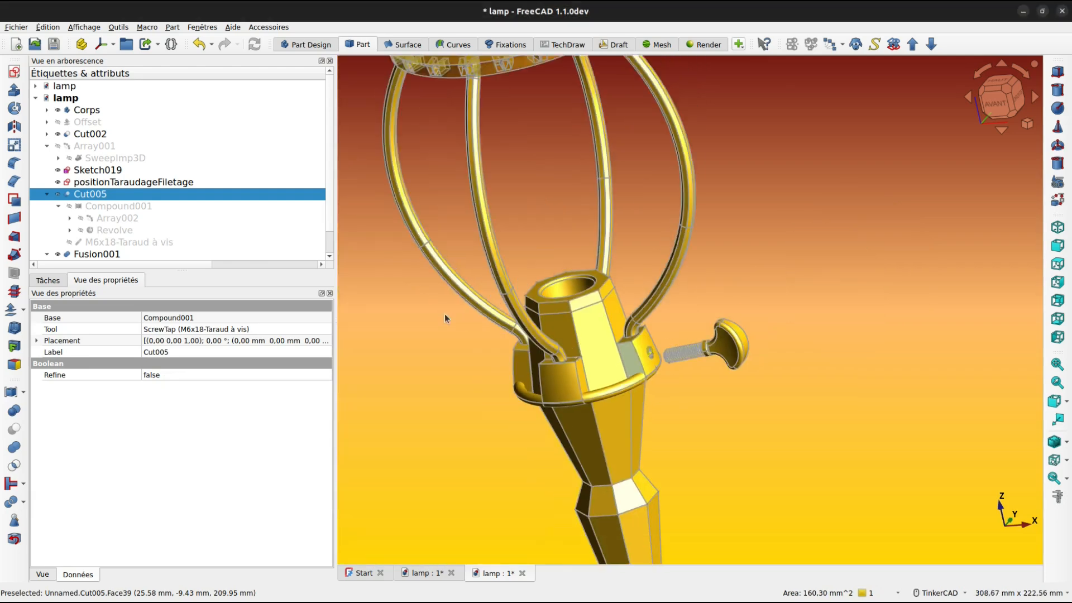
click(47, 194)
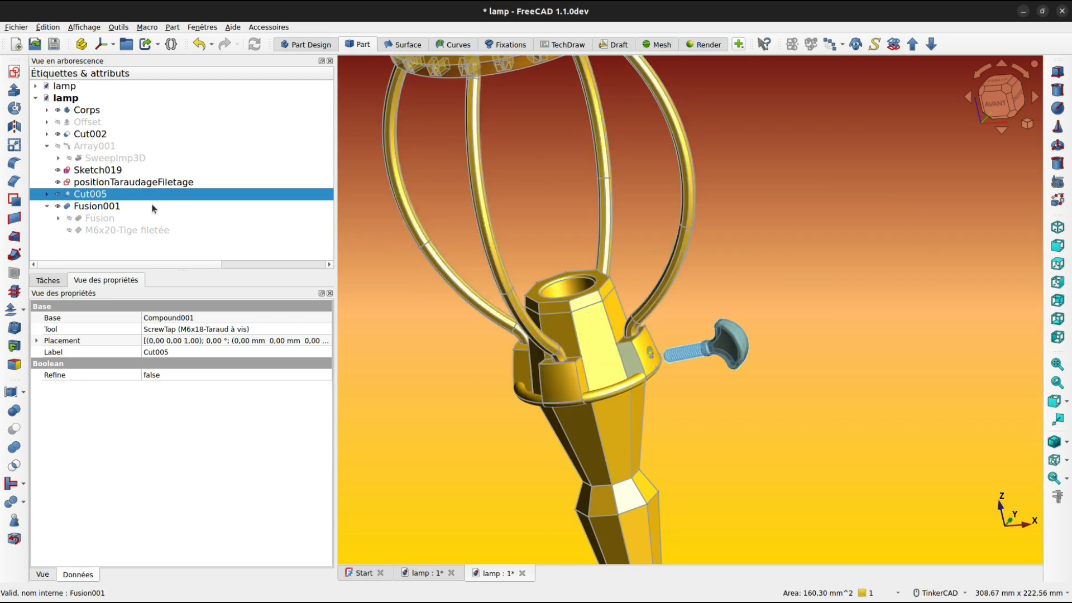
scroll(408, 393, down, 1)
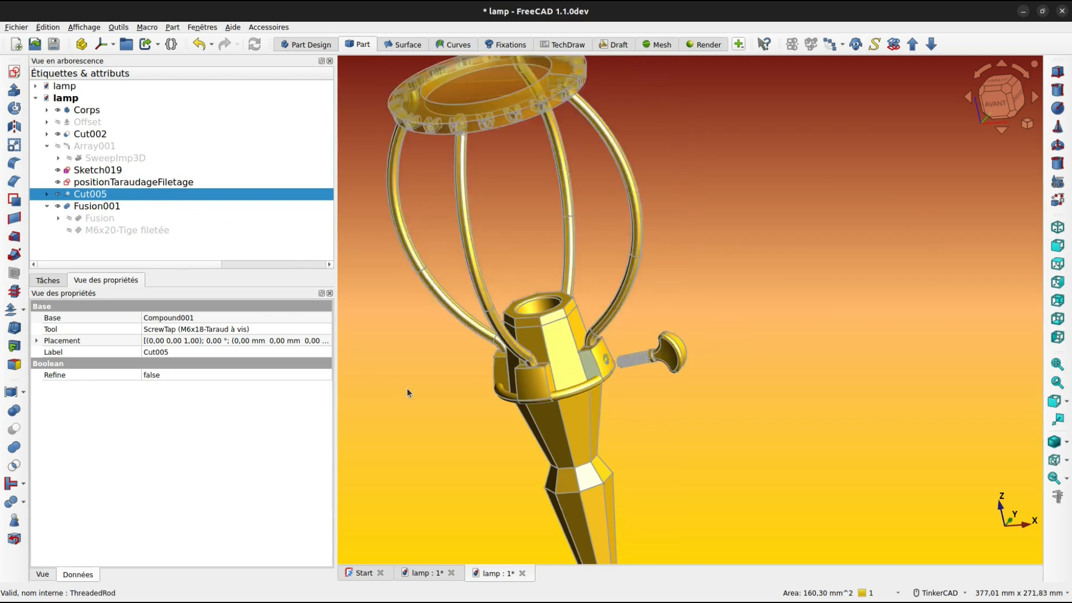
scroll(407, 392, down, 2)
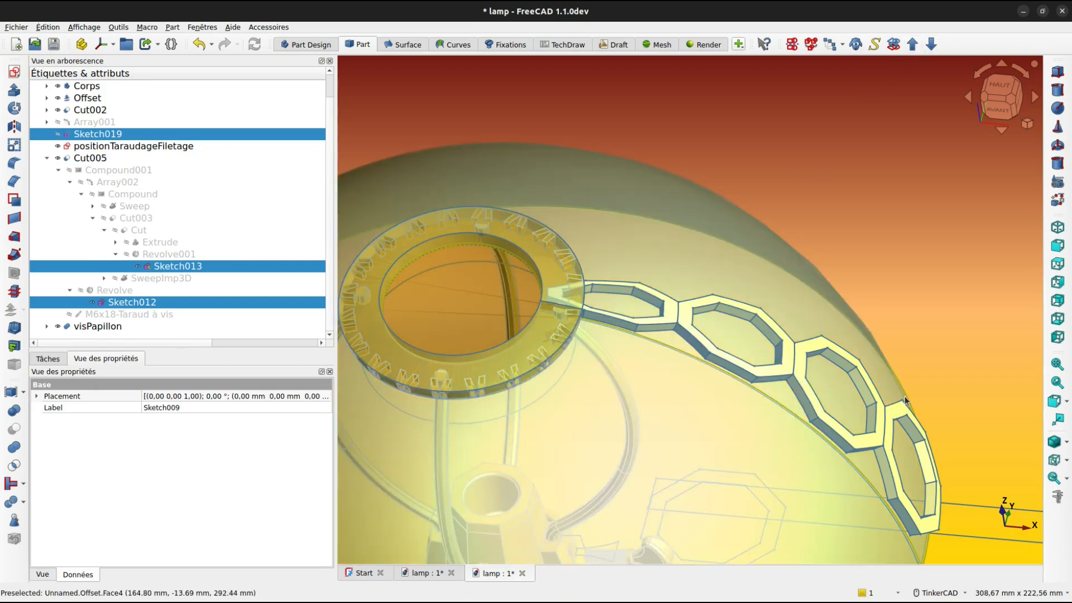
Filter the document's objects by "arr" in the Selection view, select Array, Array001 and Array002, and make them visible
right_click(959, 48)
click(958, 48)
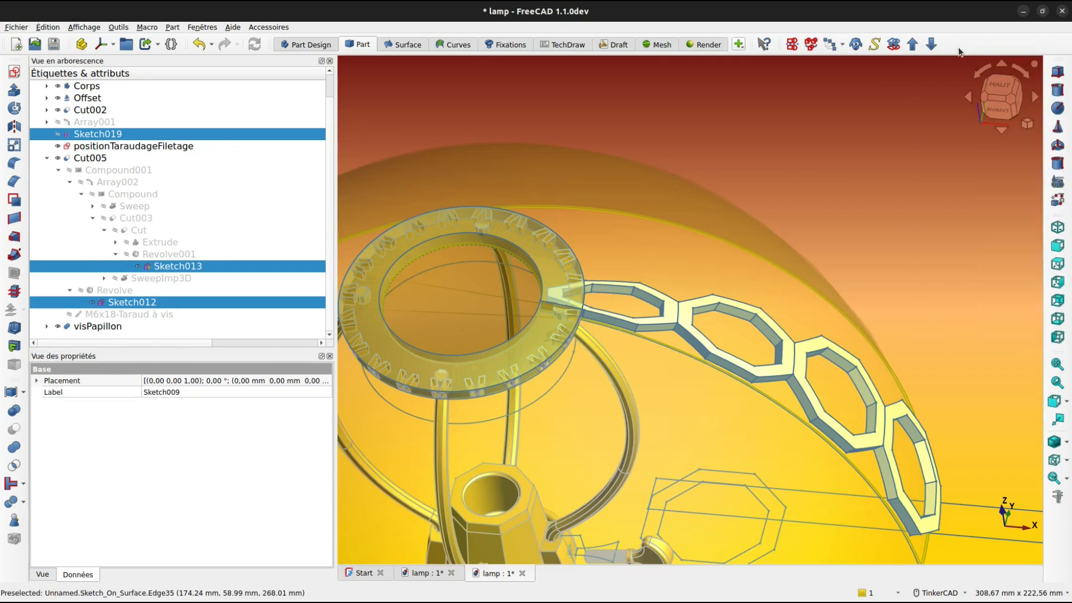
right_click(959, 51)
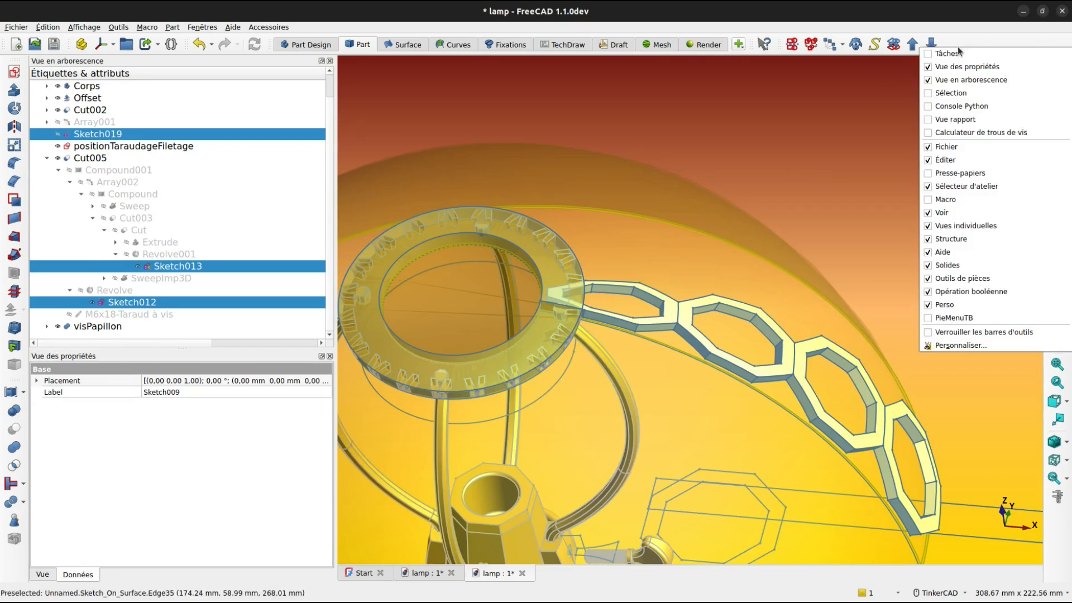
click(936, 94)
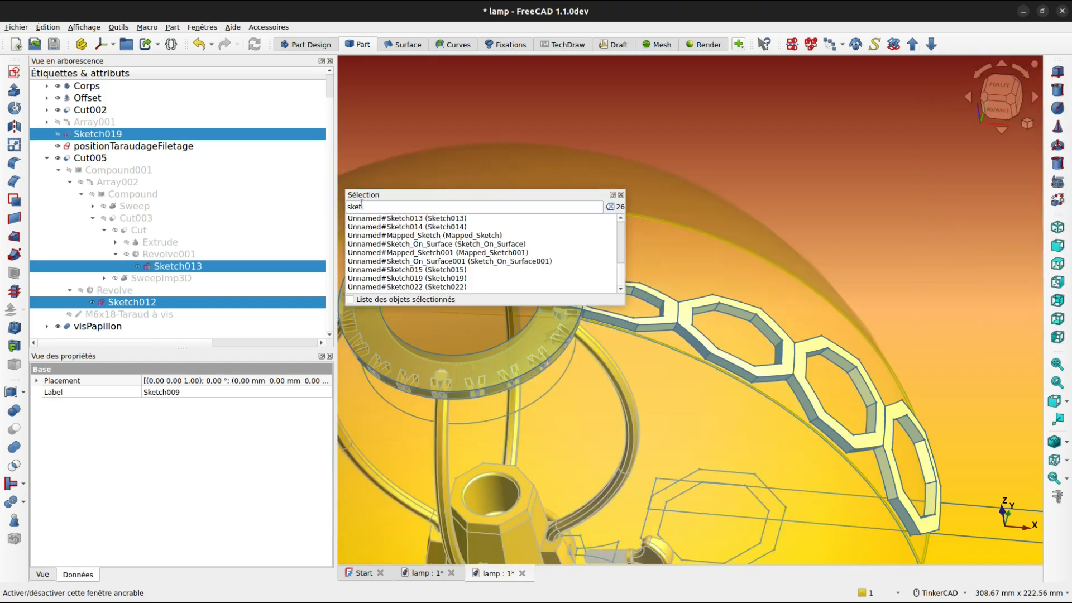
double_click(361, 205)
text(a)
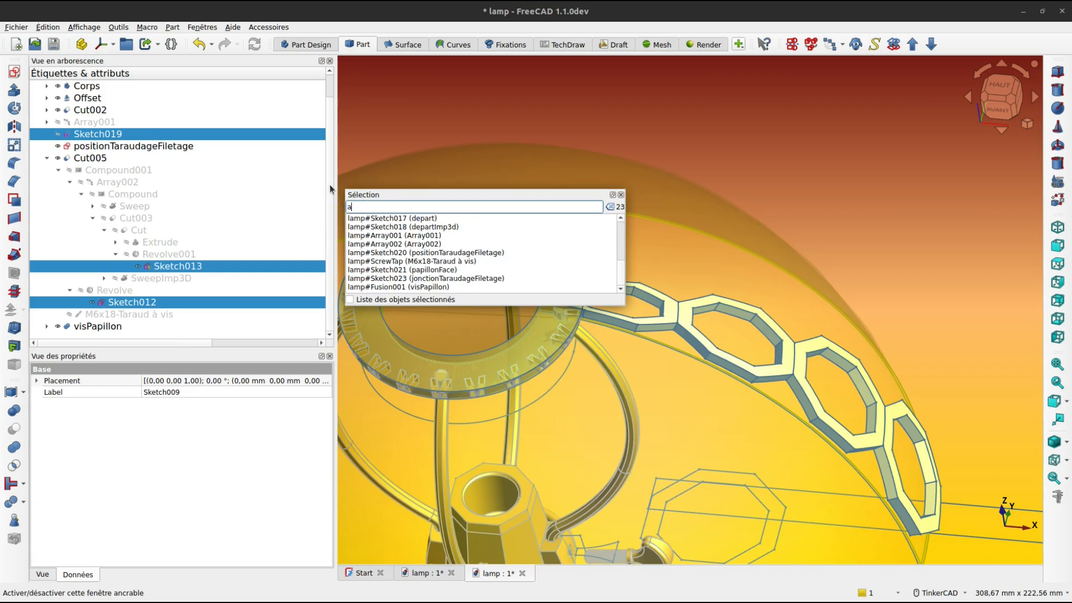
text(rr)
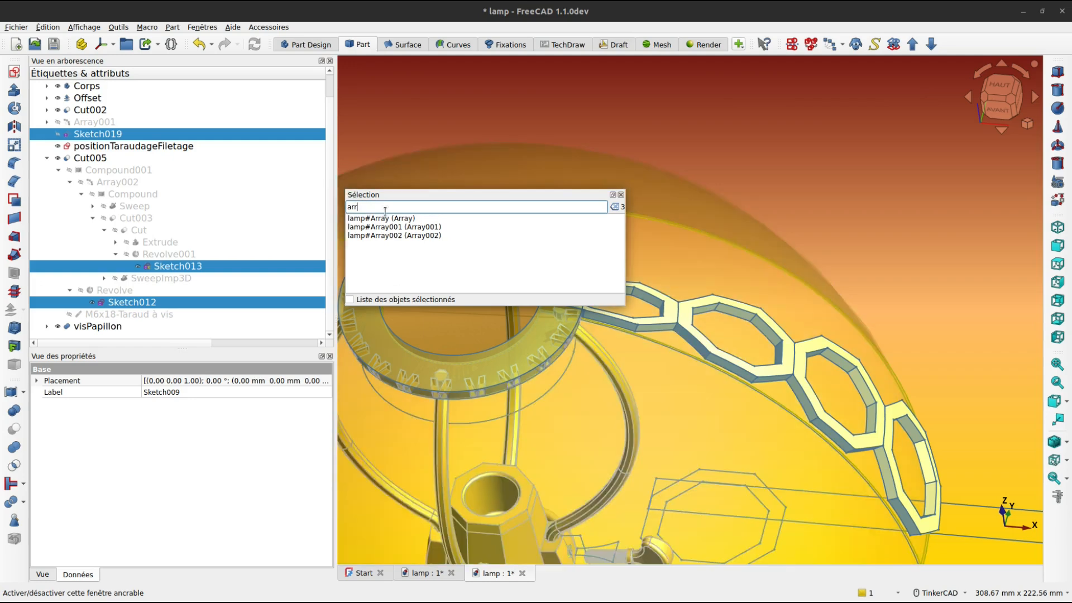
click(402, 227)
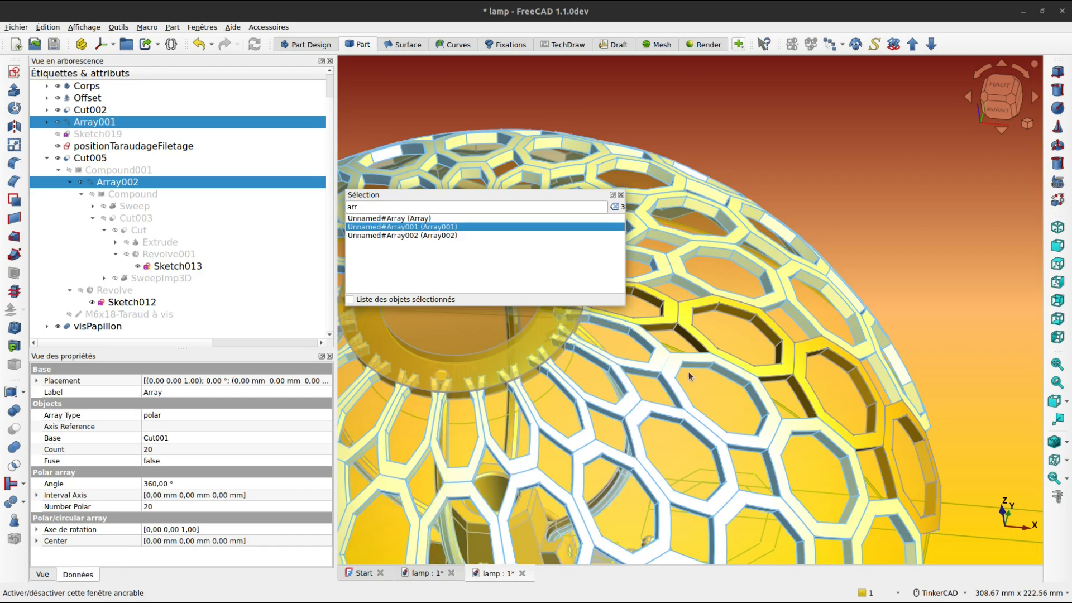
click(449, 219)
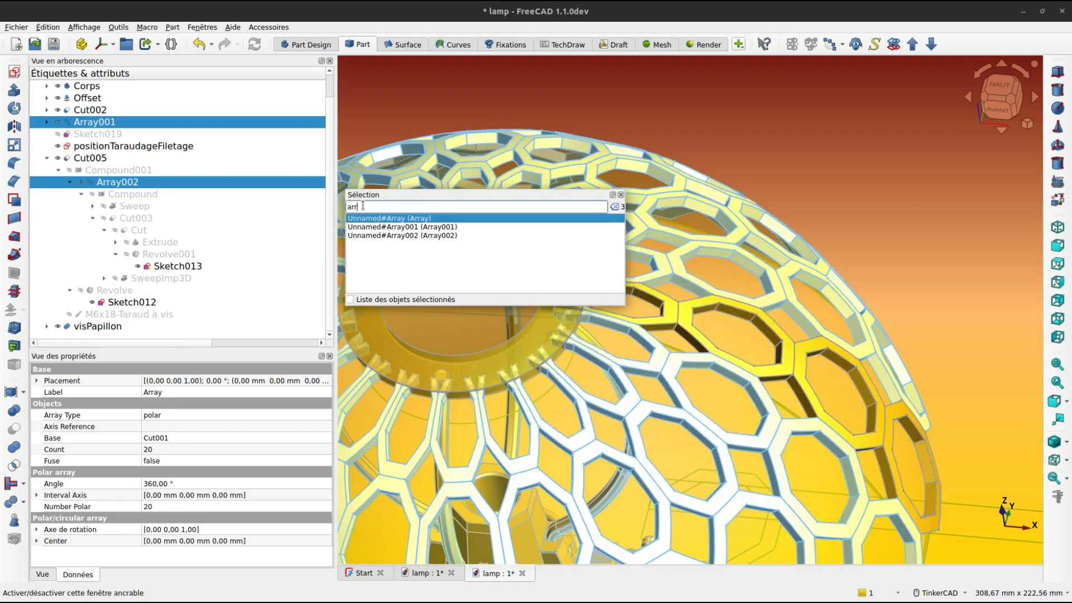
Filter the objects by "On", select all matches including Sketch_On_Surface, positionTaraudageFiletage and visPapillon, toggle their visibility, and close the Selection view
drag(363, 206, 343, 207)
text(O)
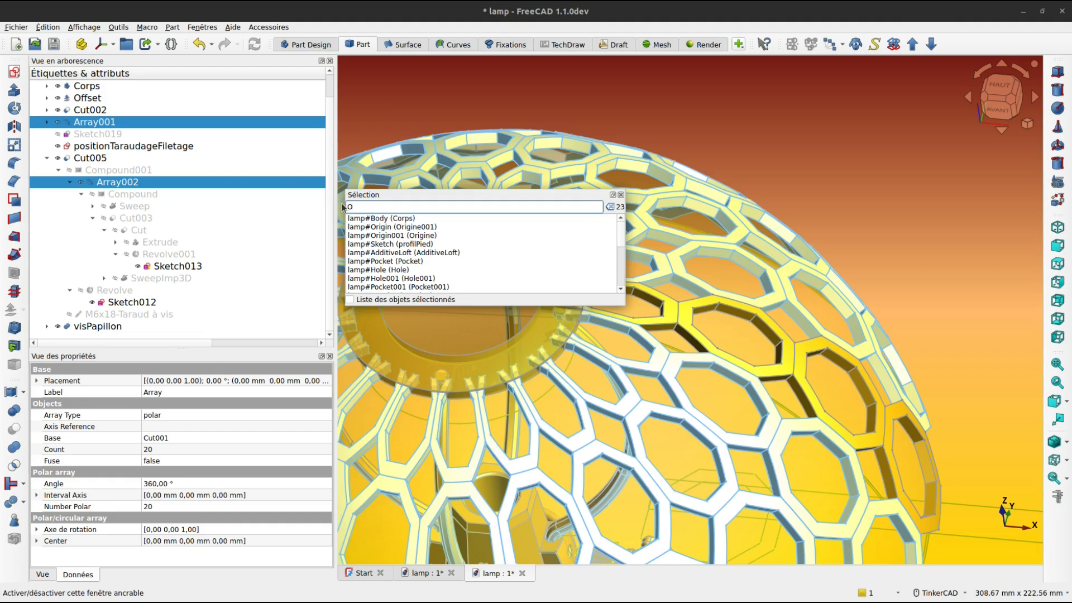
text(n)
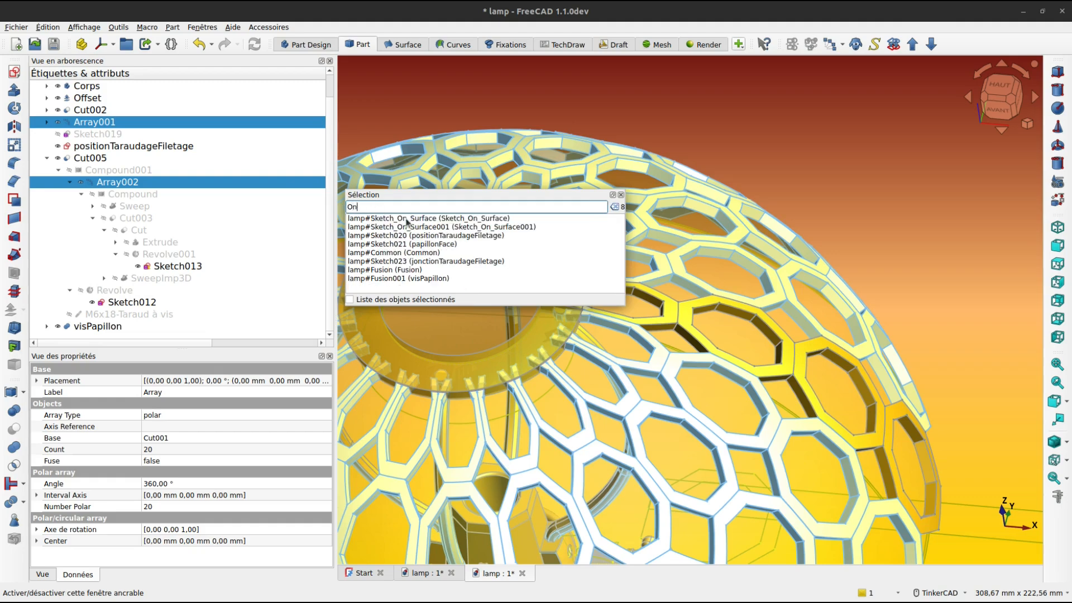
click(435, 218)
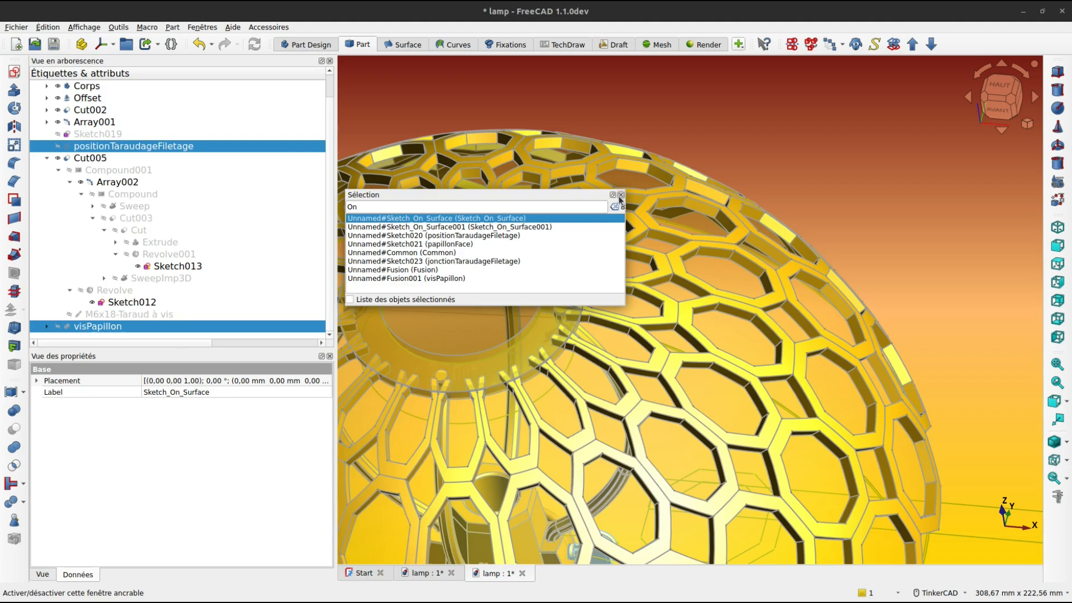
click(621, 194)
scroll(515, 232, down, 5)
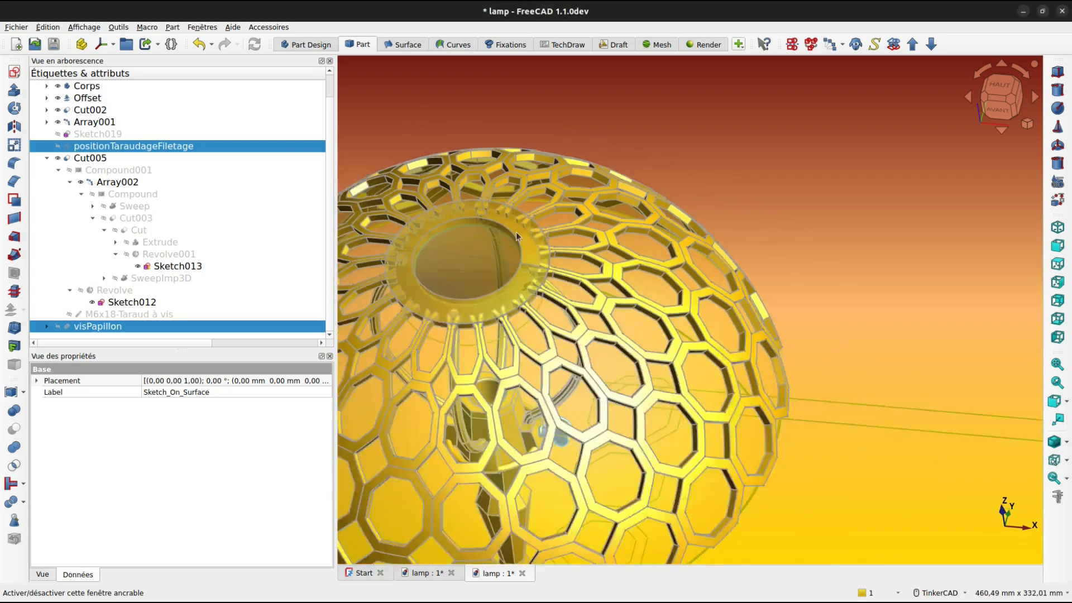
right_drag(487, 450, 398, 239)
click(373, 184)
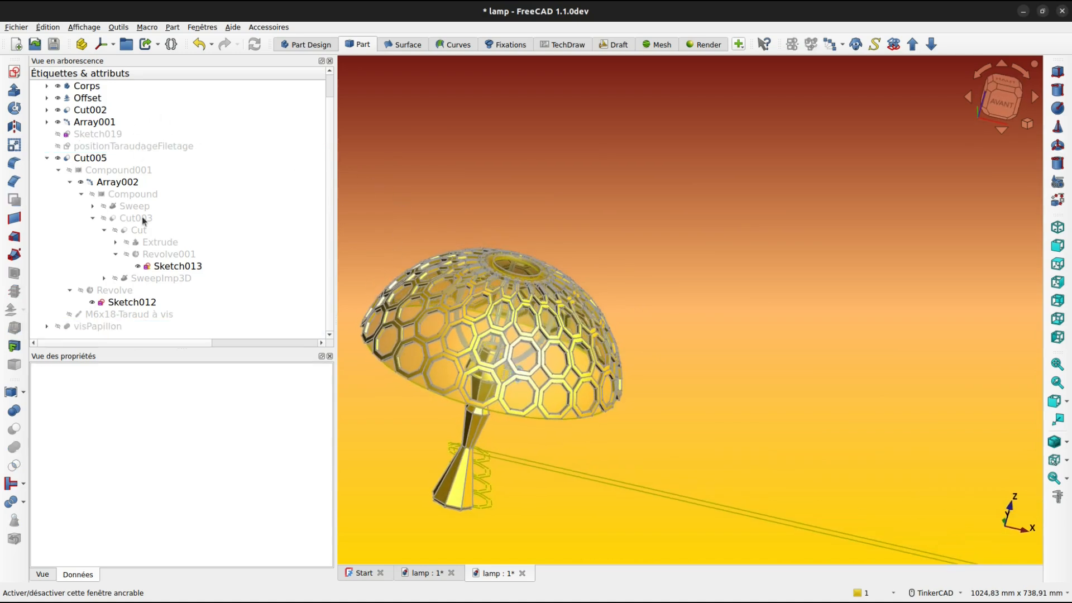